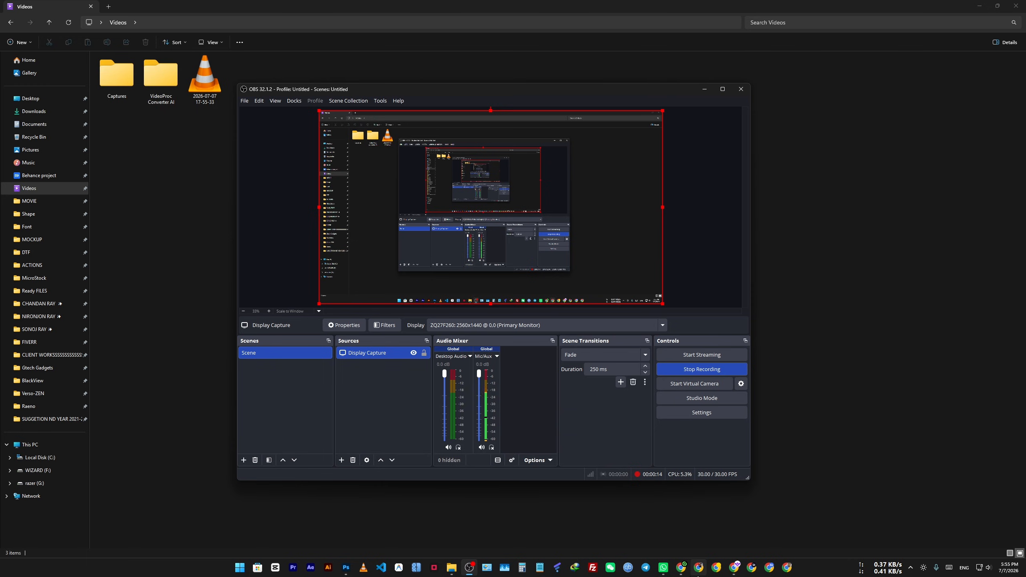
# Switch to the kikivoice.ai page in Chrome and view its Voice Design and Text to Speech sections
pyautogui.moveTo(677, 570)
pyautogui.click(673, 562)
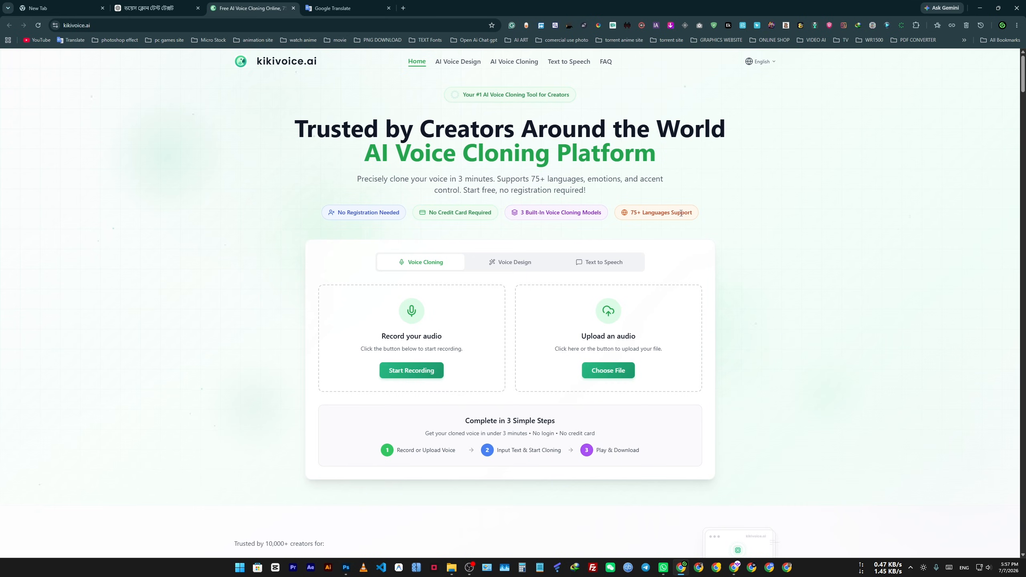
pyautogui.scroll(-2, 398, 260)
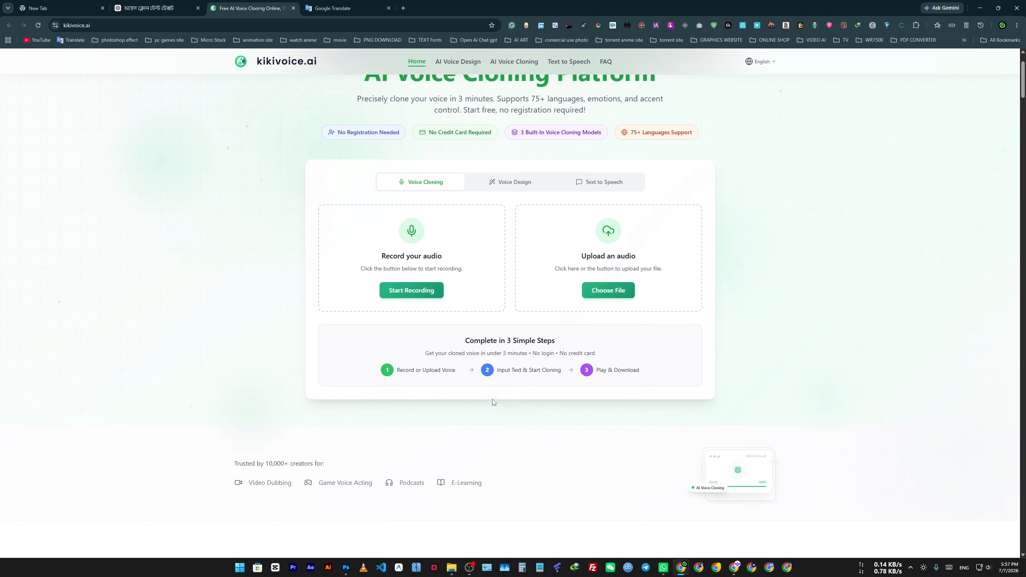
pyautogui.click(508, 186)
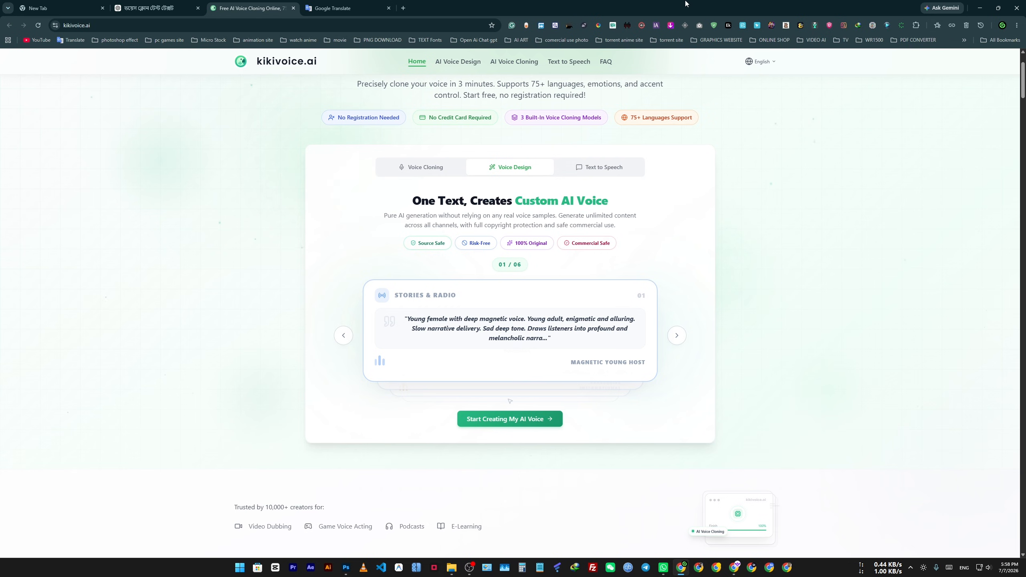
pyautogui.click(611, 168)
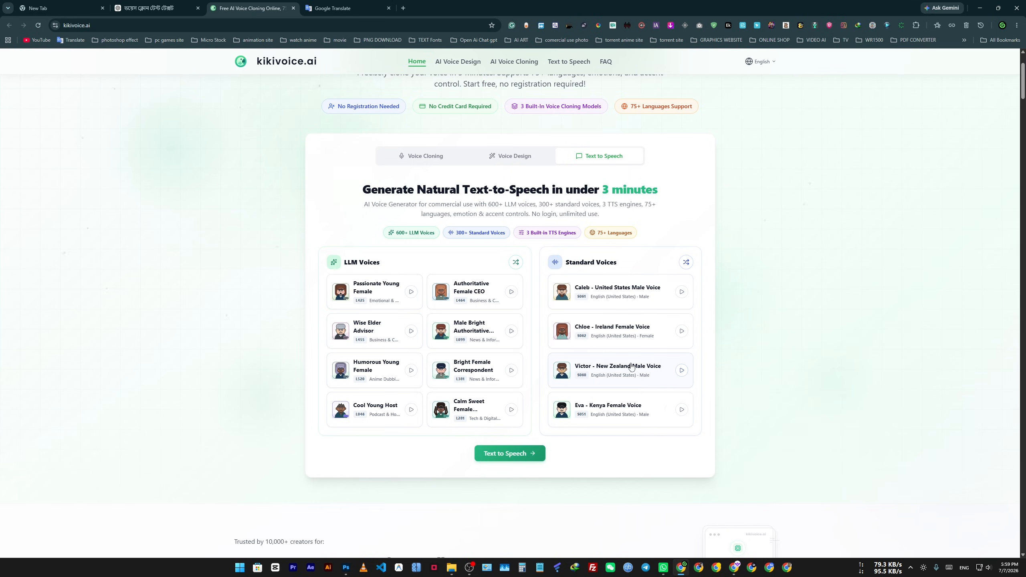
# Play the samples of the Victor - New Zealand Male, Eva - Kenya Female and Passionate Young Female voices
pyautogui.click(682, 372)
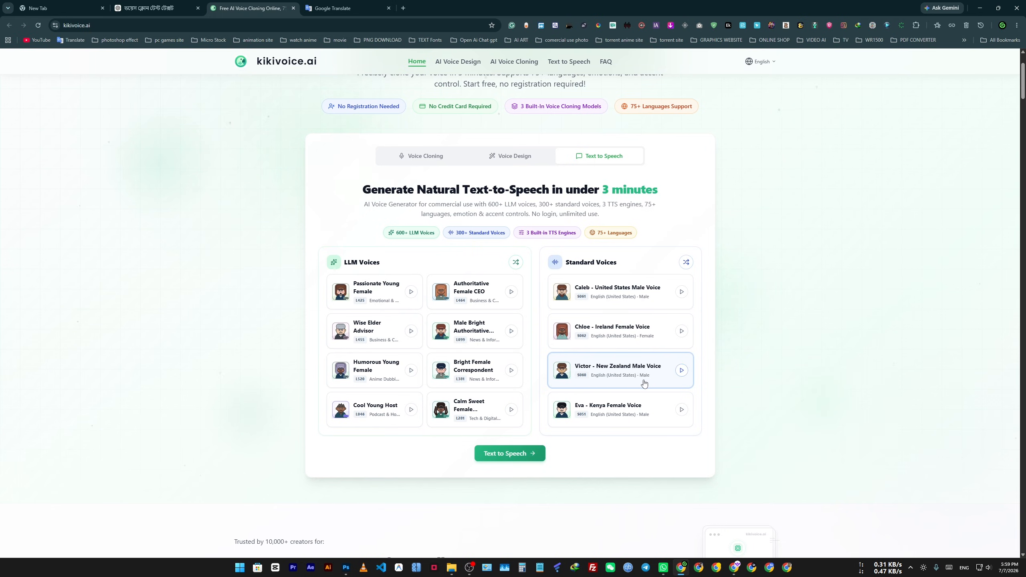
pyautogui.hotkey('ctrl', '+')
pyautogui.hotkey('ctrl', '+')
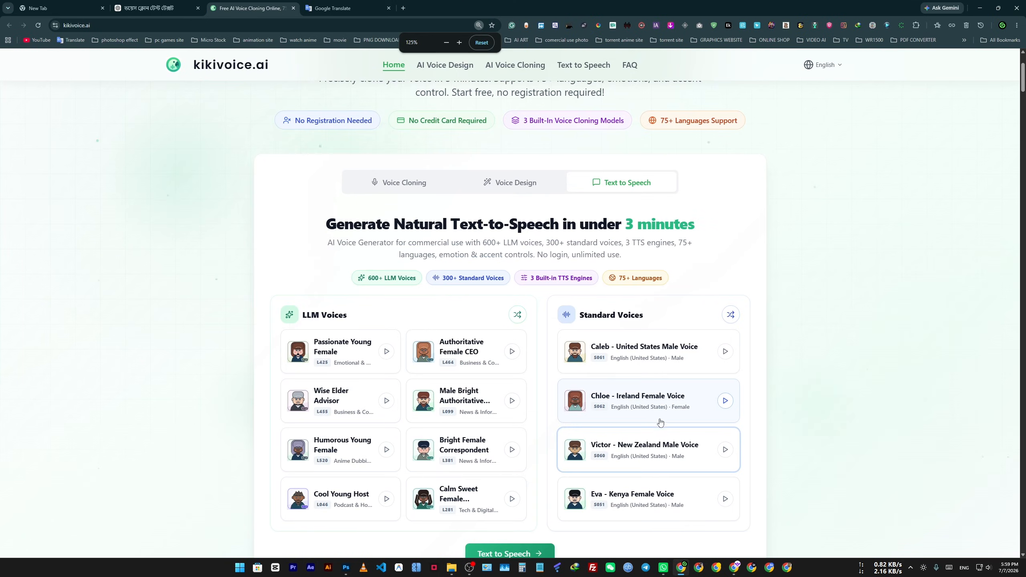
pyautogui.scroll(-1, 662, 403)
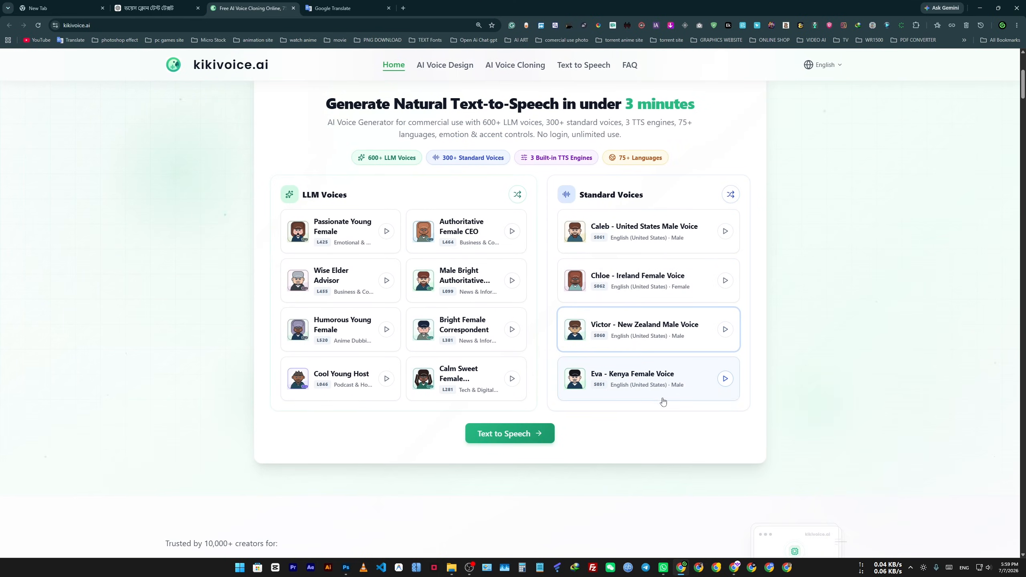
pyautogui.click(725, 386)
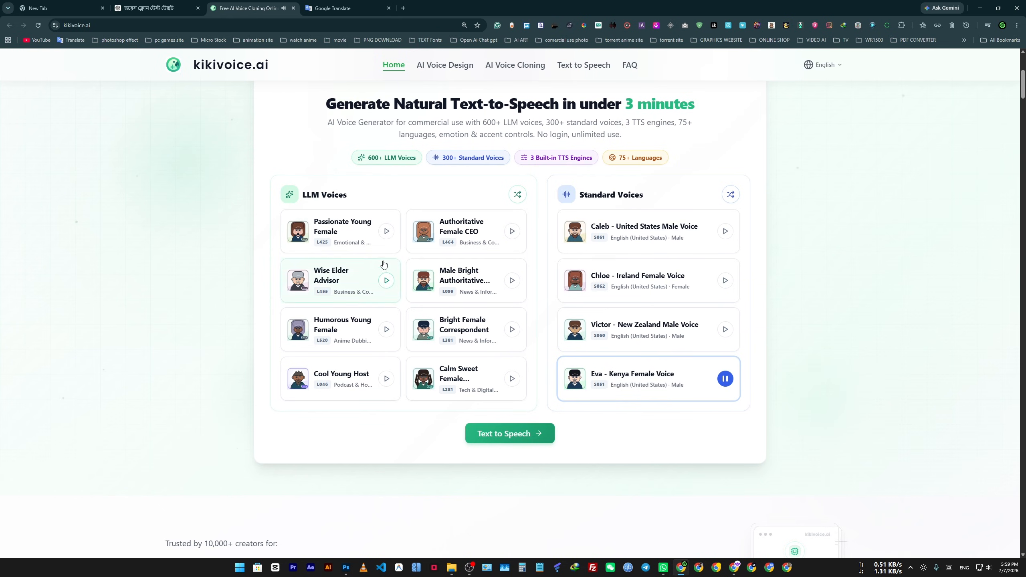
pyautogui.click(387, 232)
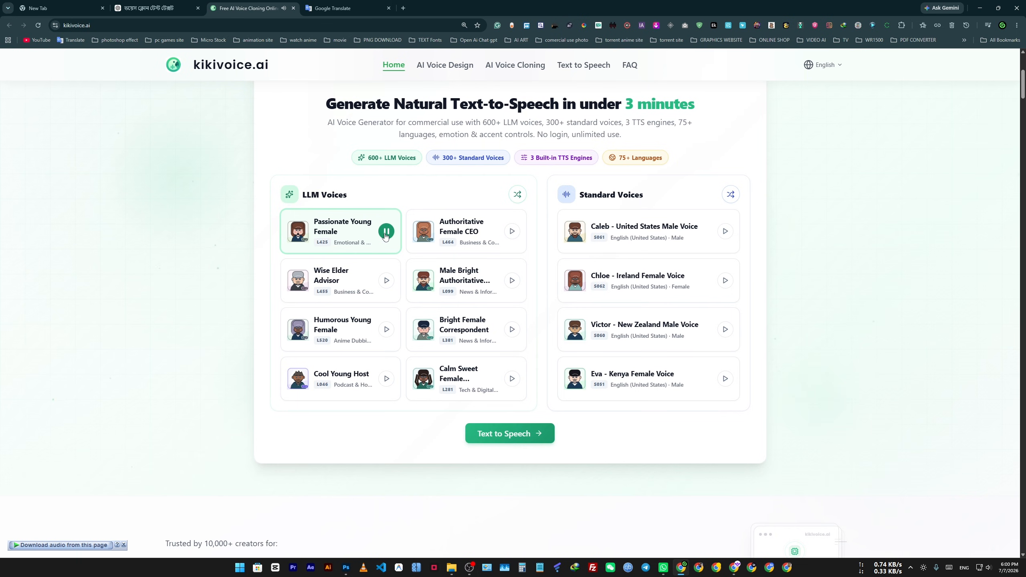
# Open the AI Voice Design page from the site's home page and show the free plan's credit details
pyautogui.scroll(6, 446, 213)
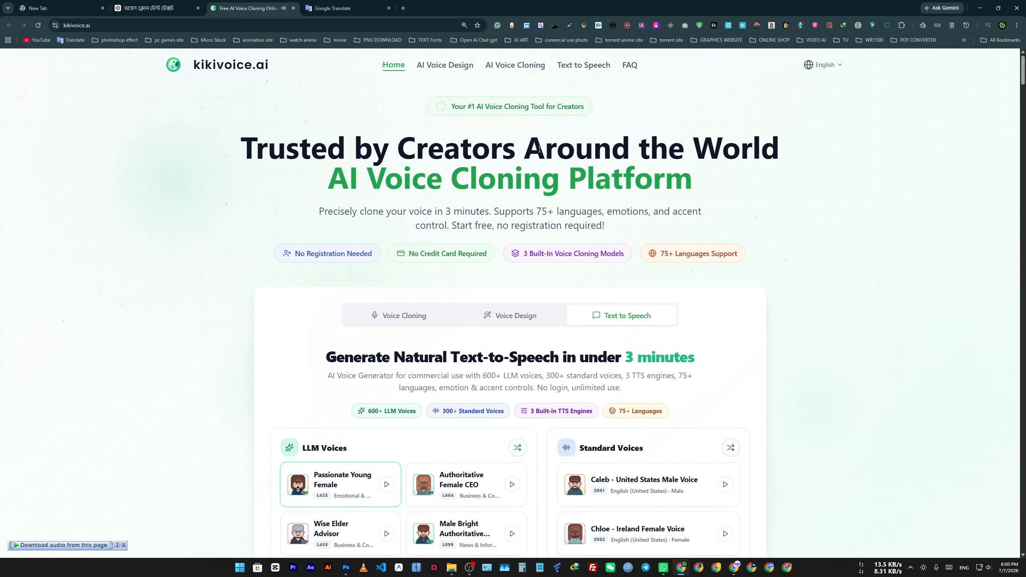
pyautogui.click(392, 67)
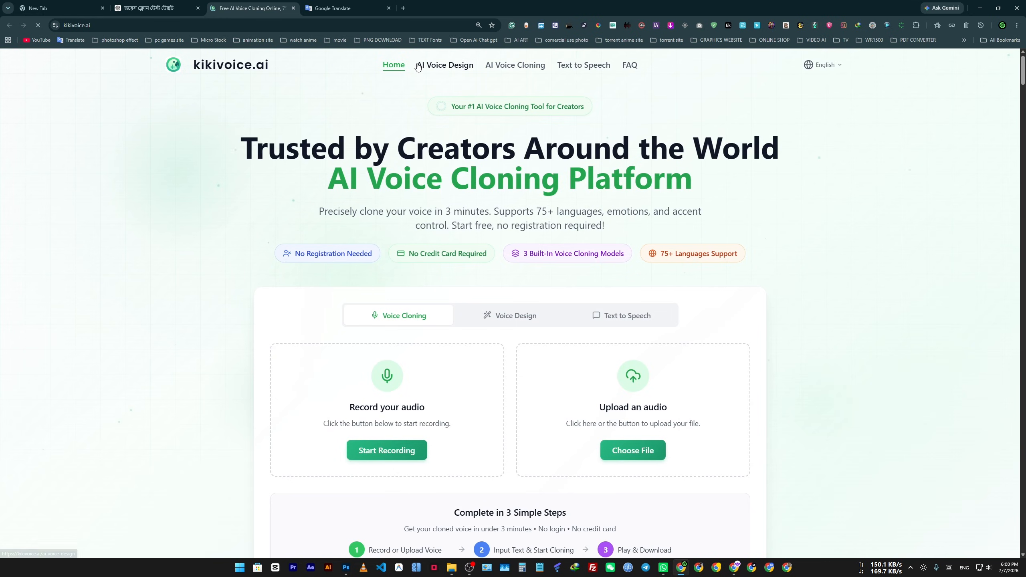
pyautogui.click(446, 72)
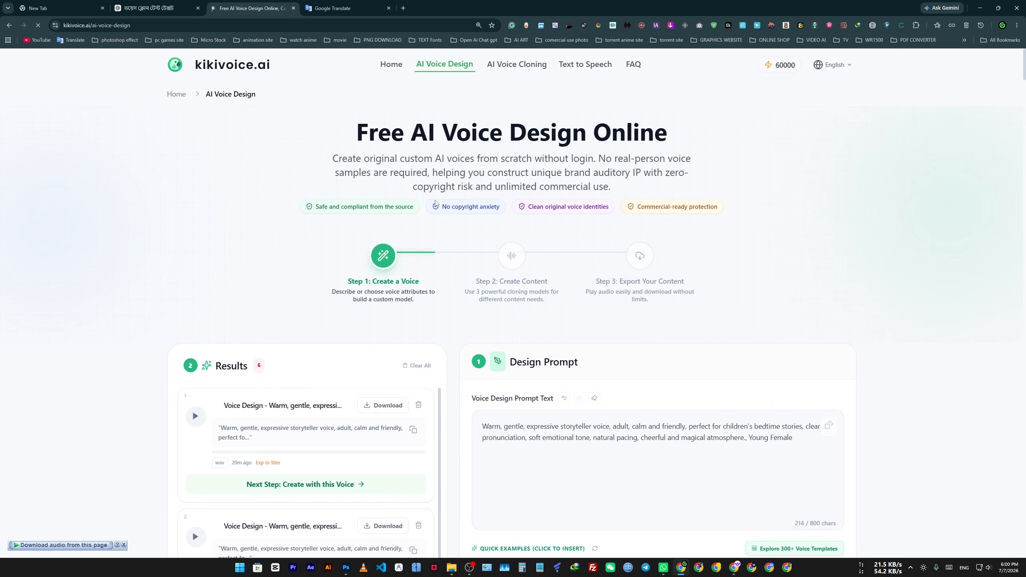
pyautogui.click(784, 71)
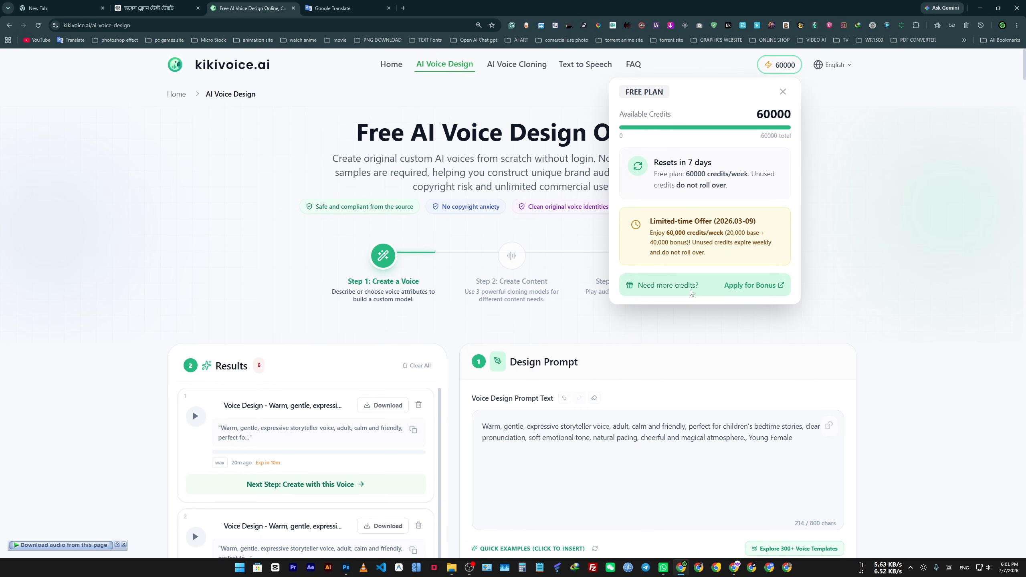
# Open the application for bonus credits and look through the survey's feedback form
pyautogui.click(761, 287)
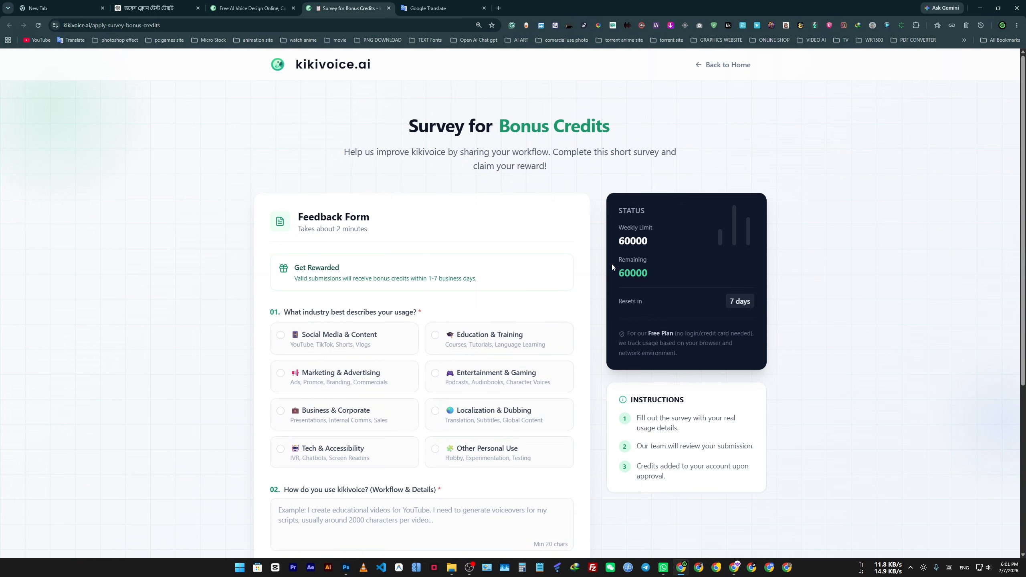
pyautogui.scroll(-4, 652, 253)
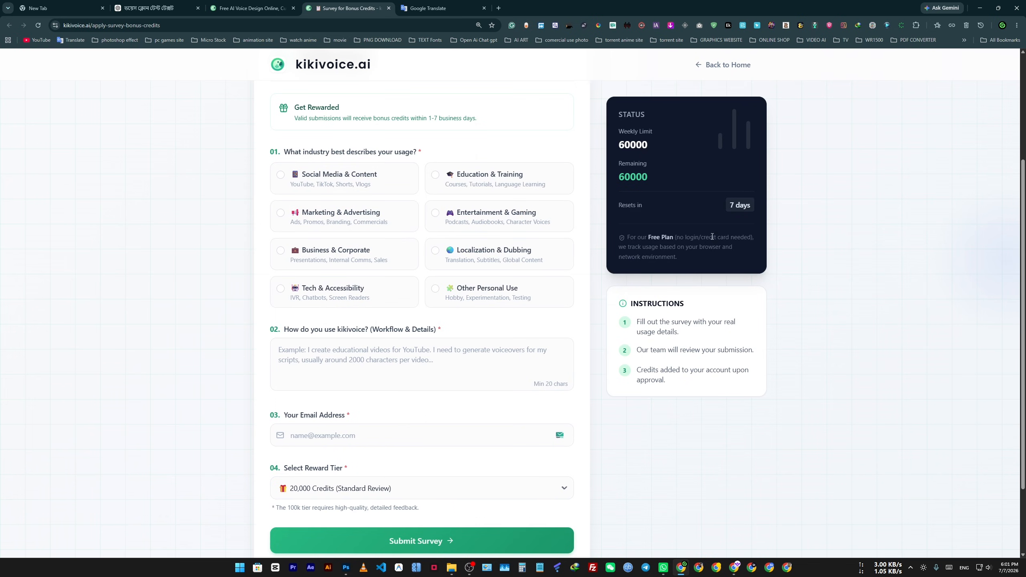
pyautogui.scroll(4, 327, 301)
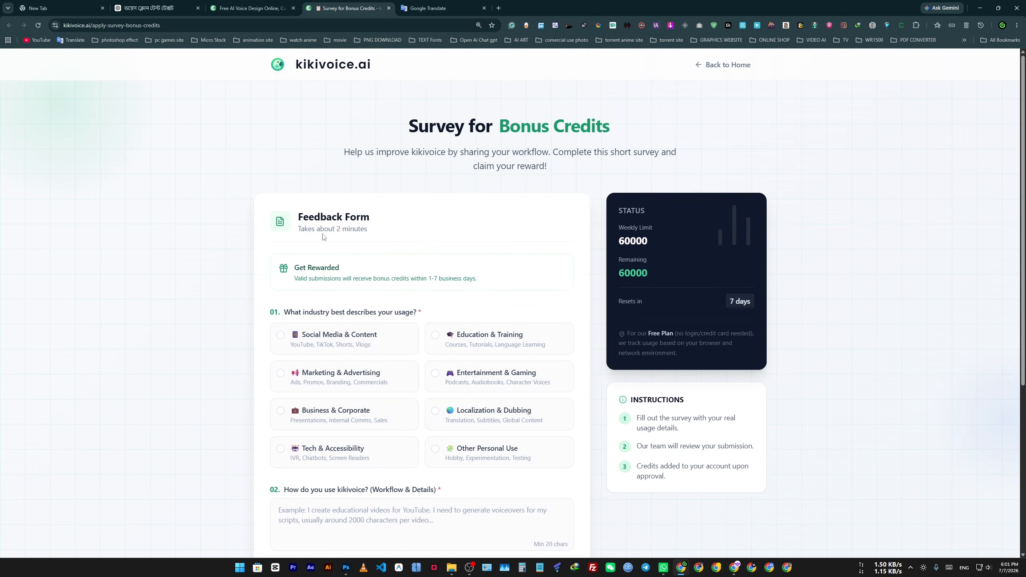
pyautogui.scroll(-3, 323, 237)
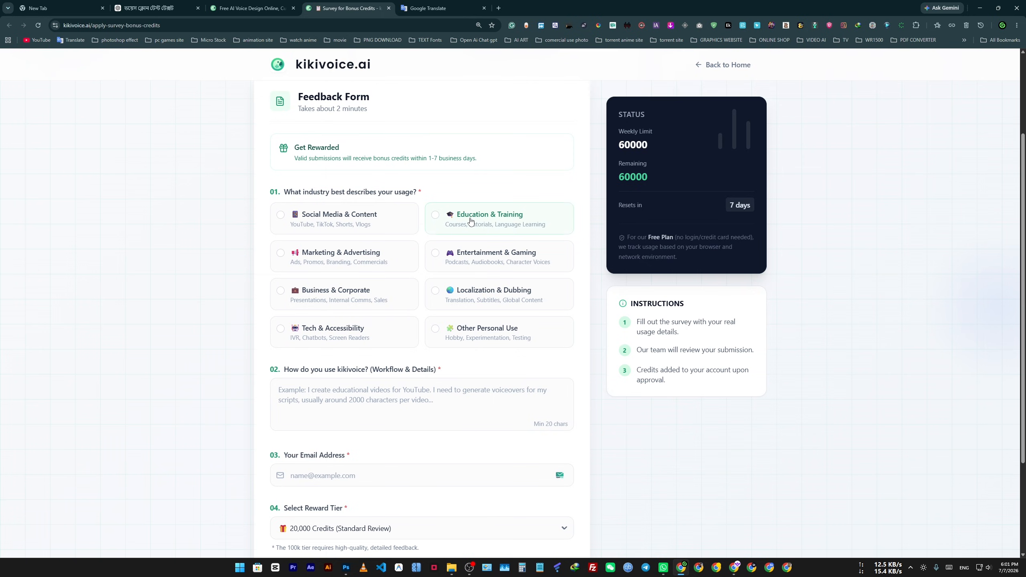
# Choose Education & Training as the survey's usage industry and 100,000 Credits (Detailed Review) as the reward tier
pyautogui.click(429, 209)
pyautogui.scroll(-3, 422, 206)
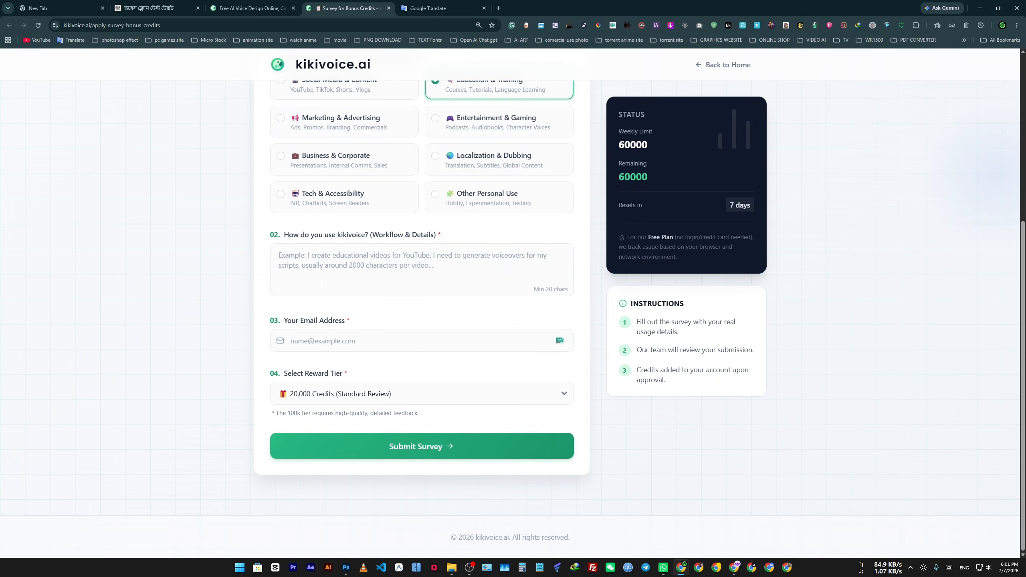
pyautogui.scroll(2, 322, 286)
pyautogui.click(363, 362)
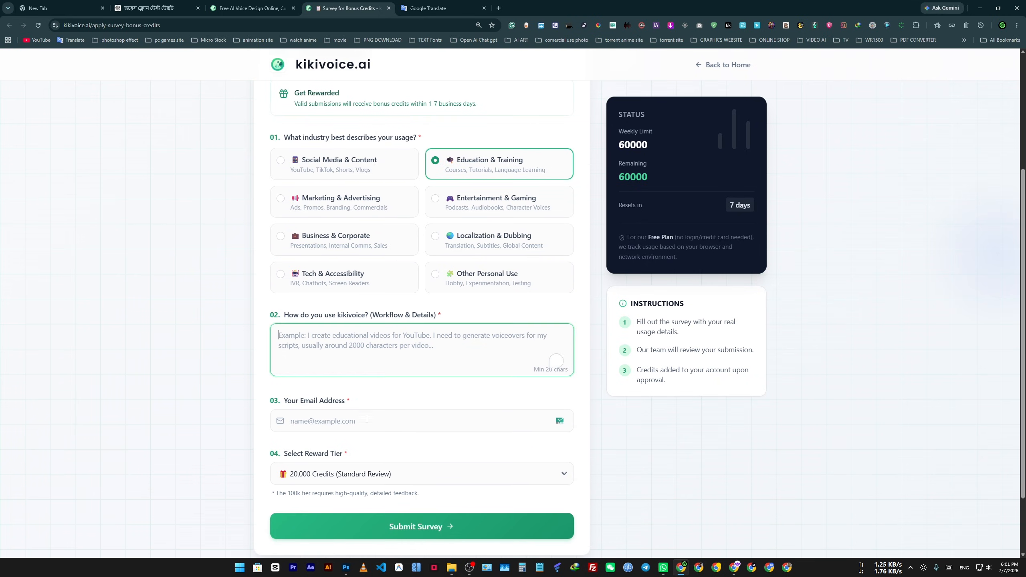
pyautogui.click(367, 419)
pyautogui.scroll(-2, 248, 367)
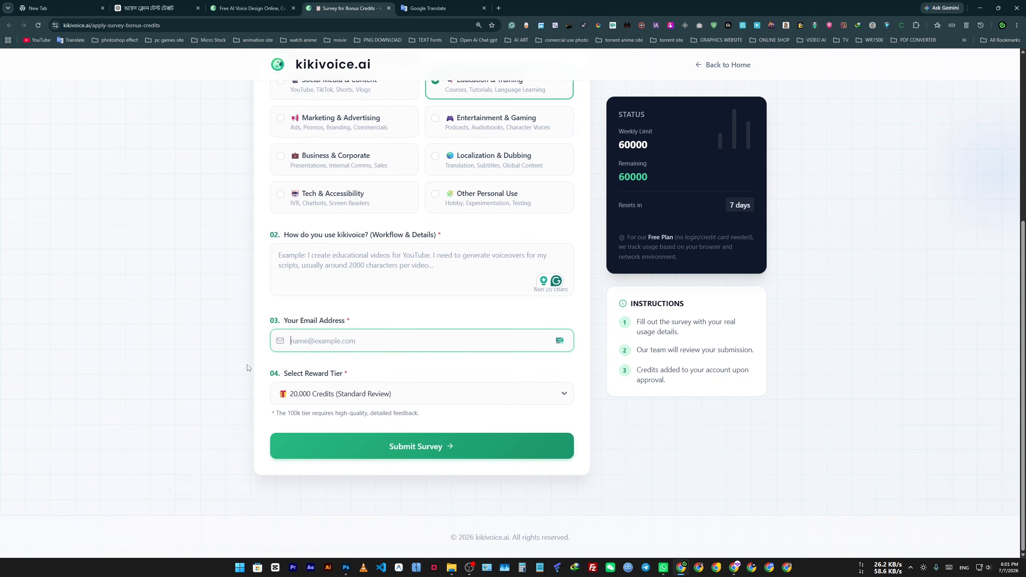
pyautogui.click(249, 370)
pyautogui.click(404, 395)
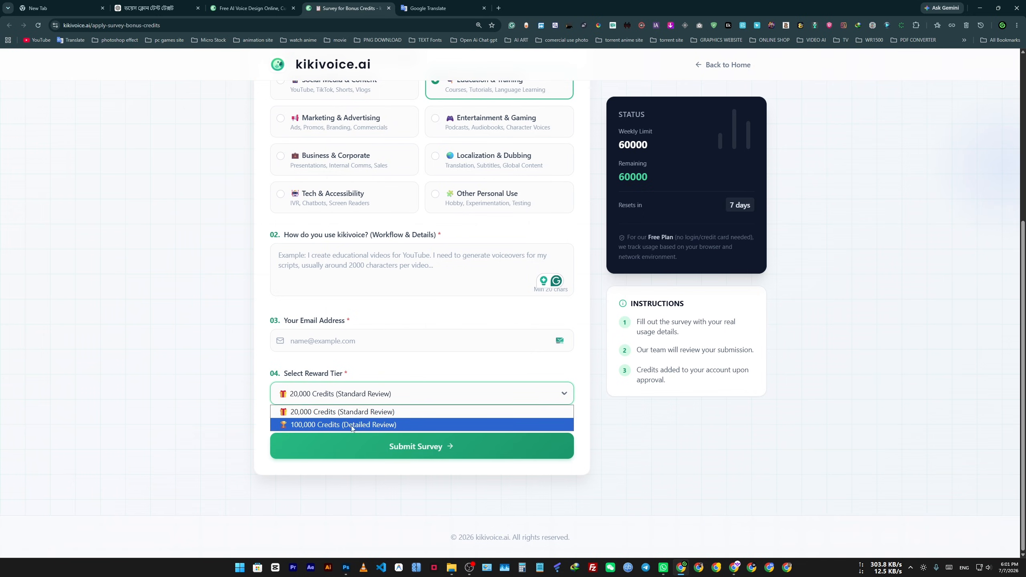
pyautogui.click(400, 426)
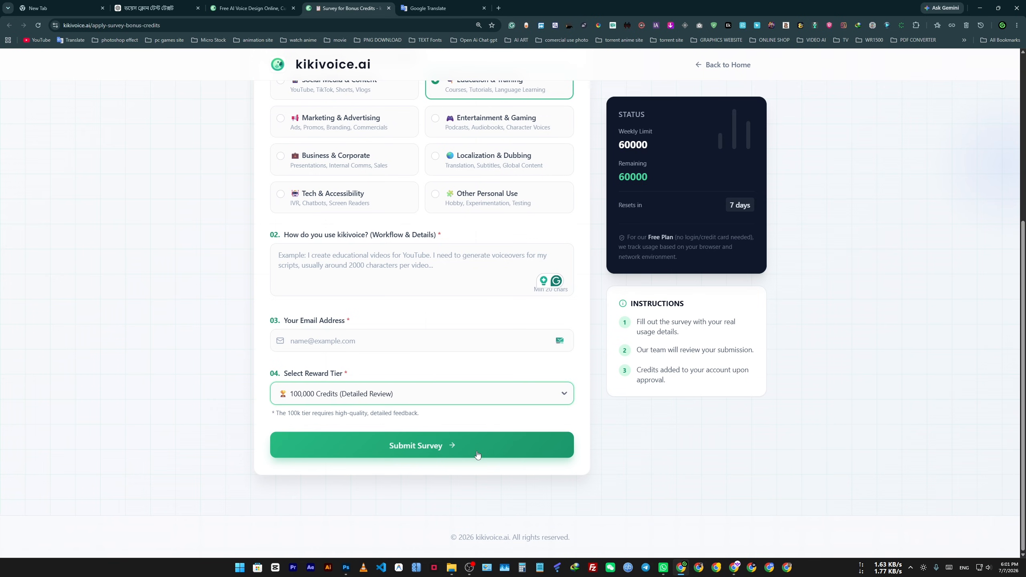
# Leave the survey without submitting it and return through the home page to AI Voice Design
pyautogui.scroll(5, 566, 243)
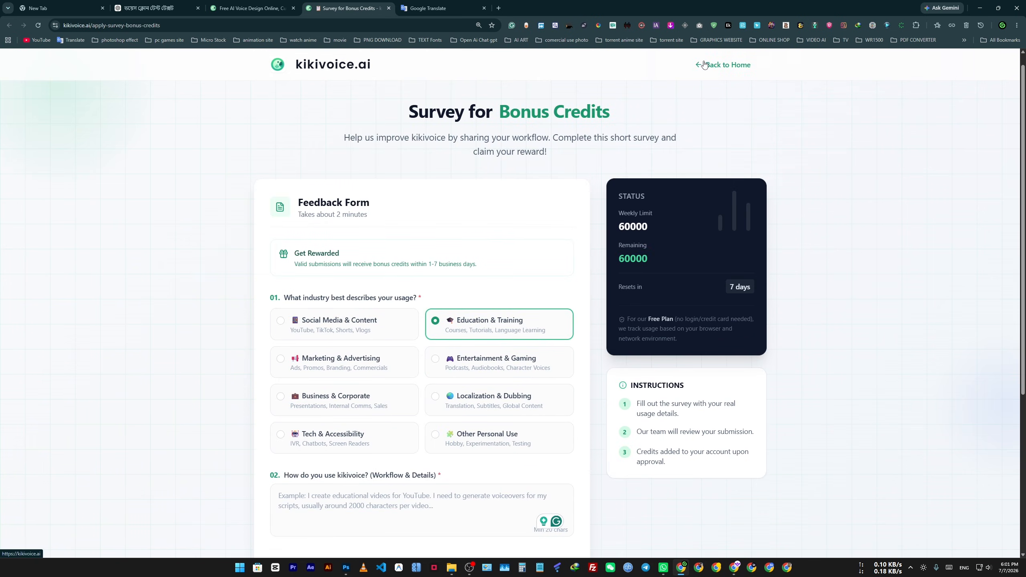
pyautogui.click(703, 64)
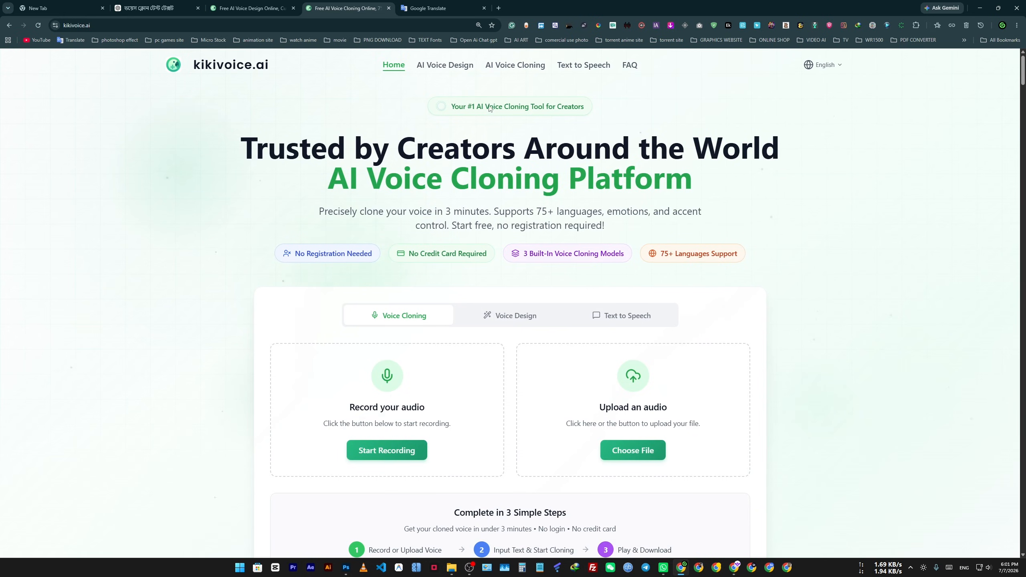
pyautogui.click(454, 68)
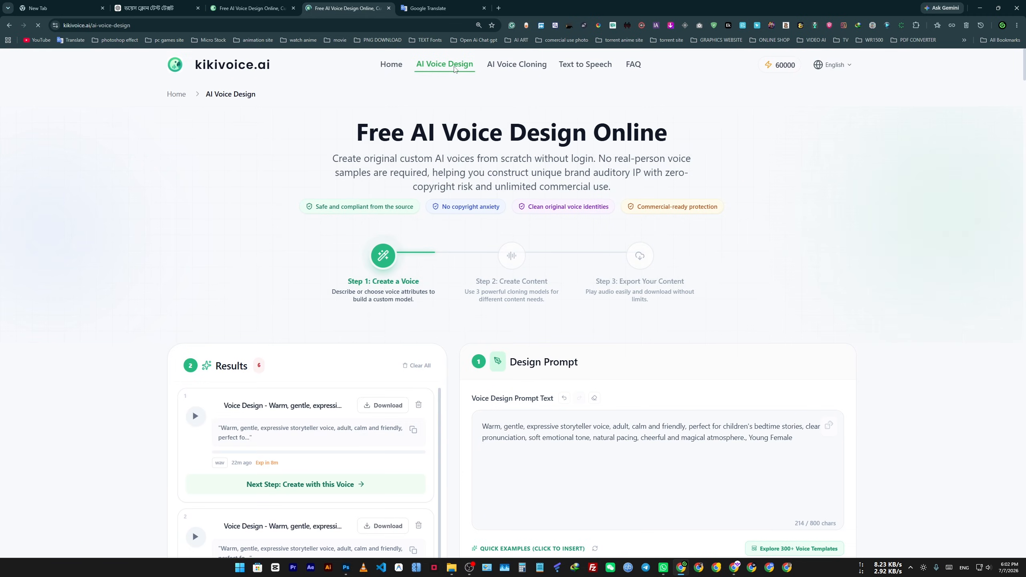
# Clear all previous voice design results and empty the voice design prompt text
pyautogui.scroll(-4, 356, 328)
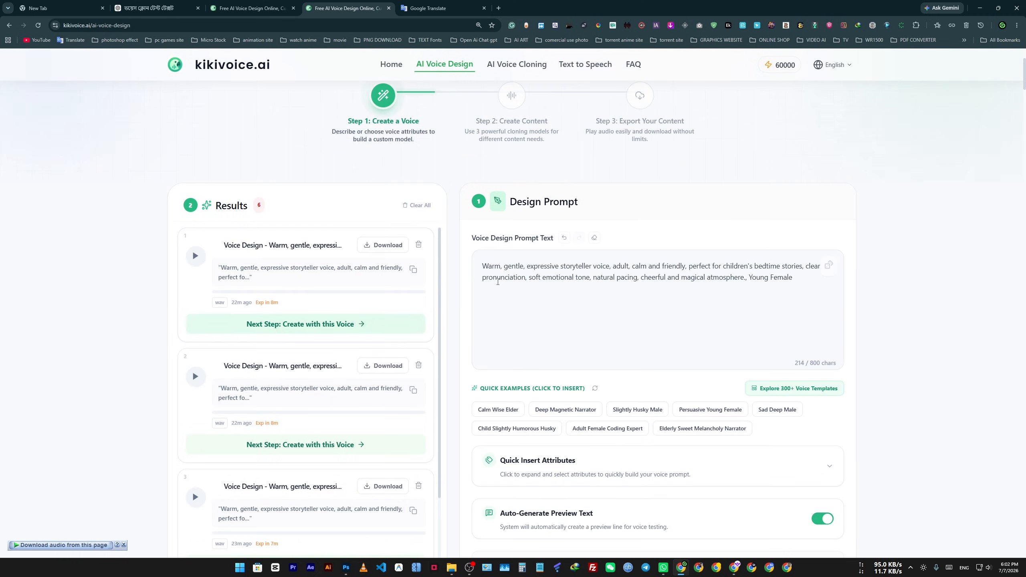
pyautogui.click(497, 282)
pyautogui.hotkey('ctrl', 'a')
pyautogui.write('\\')
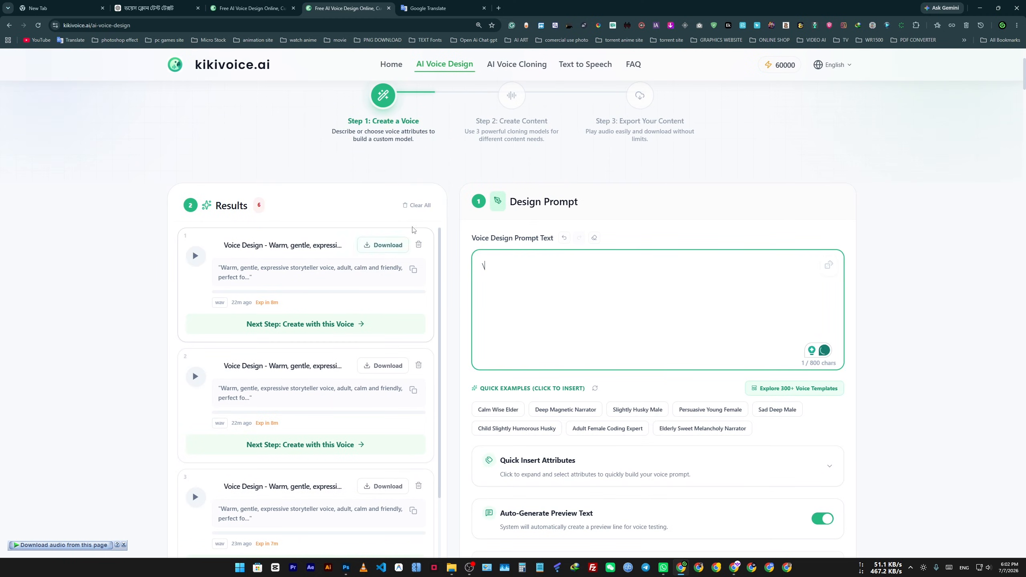
pyautogui.click(418, 205)
pyautogui.click(537, 386)
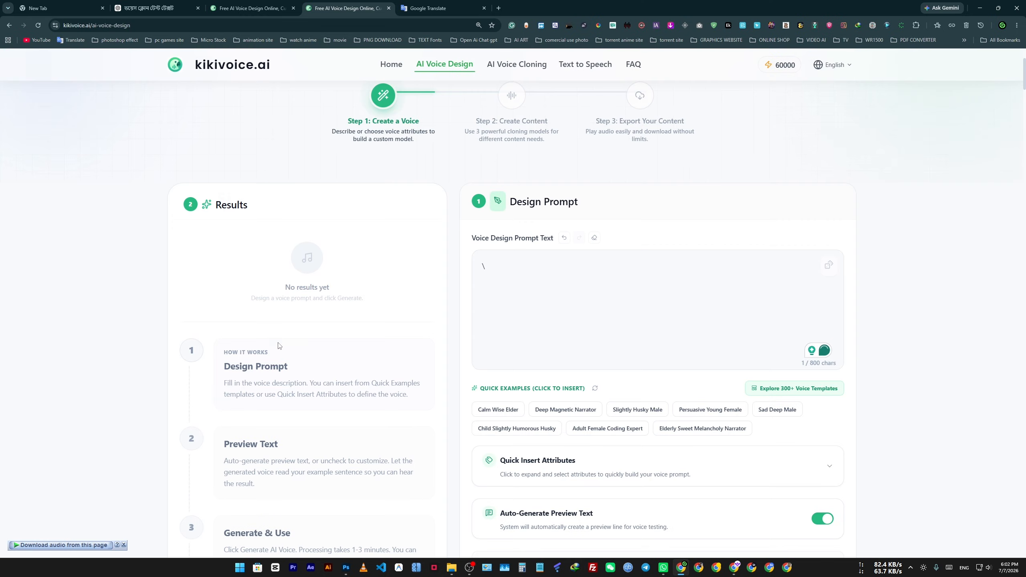
pyautogui.click(557, 277)
pyautogui.hotkey('ctrl', 'a')
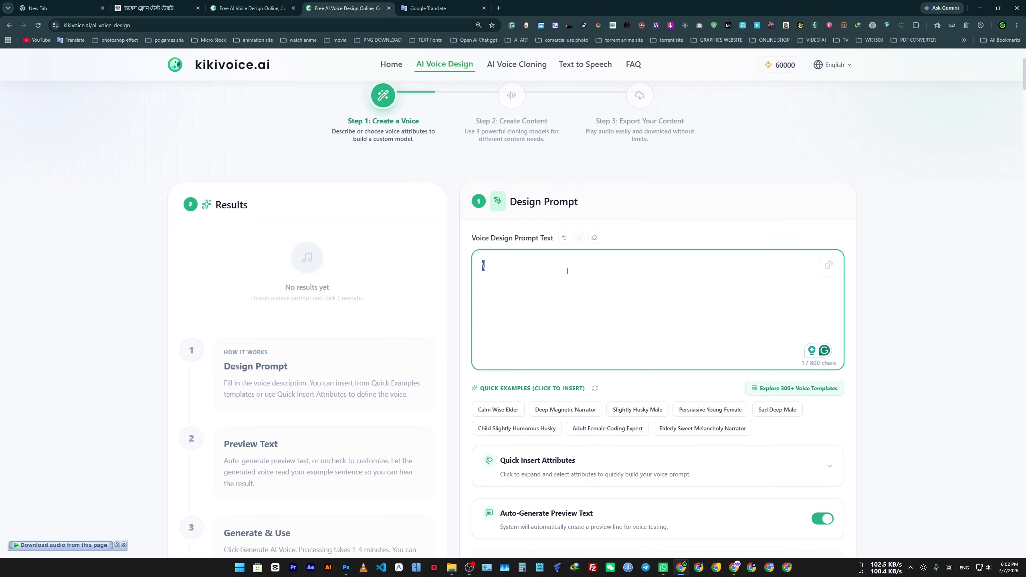
pyautogui.press('BackSpace')
pyautogui.click(658, 228)
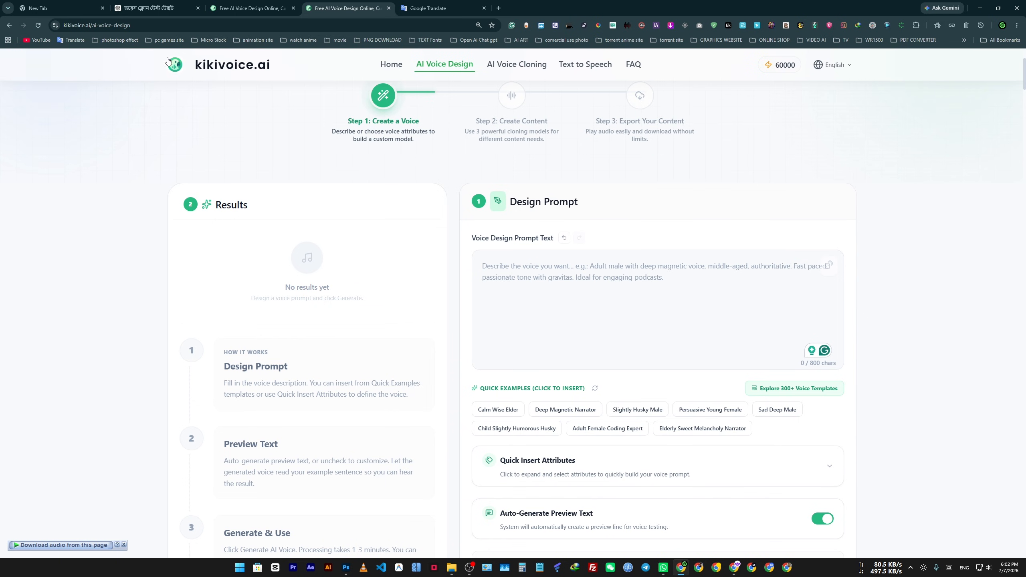
# Switch to the ChatGPT conversation and copy the voice prompt for Character 1: Narrator
pyautogui.click(138, 4)
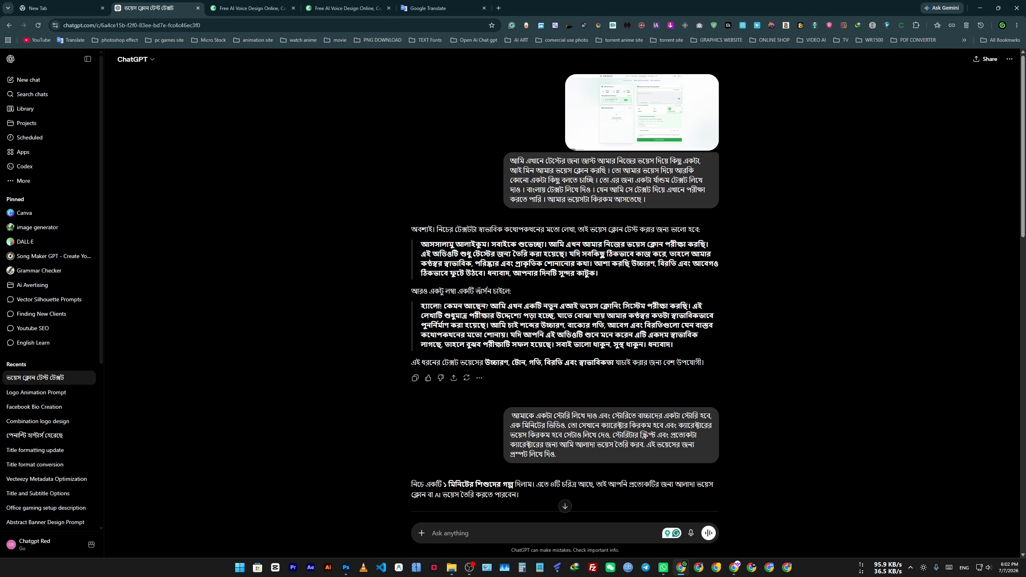
pyautogui.scroll(-10, 452, 304)
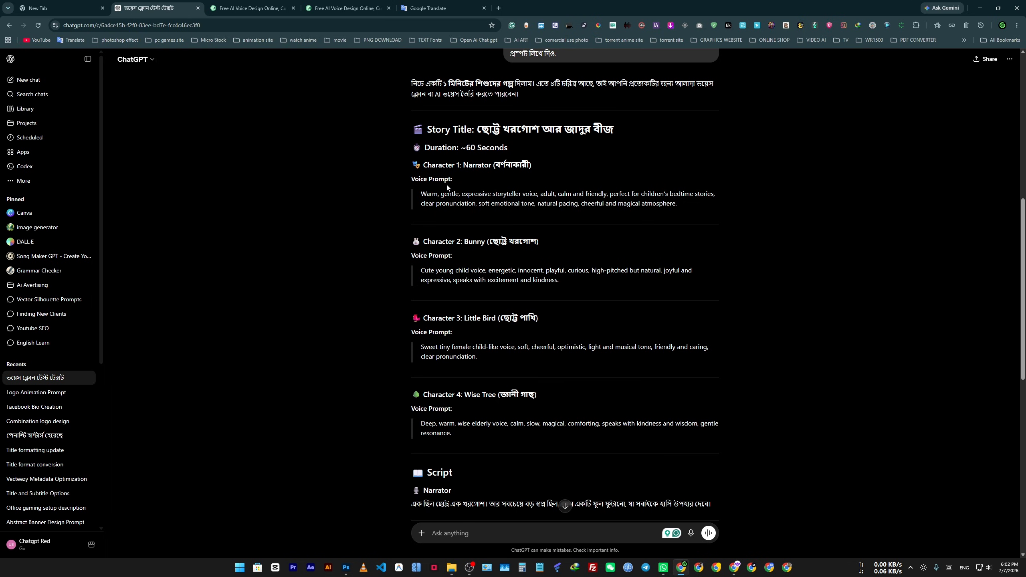
pyautogui.scroll(3, 447, 184)
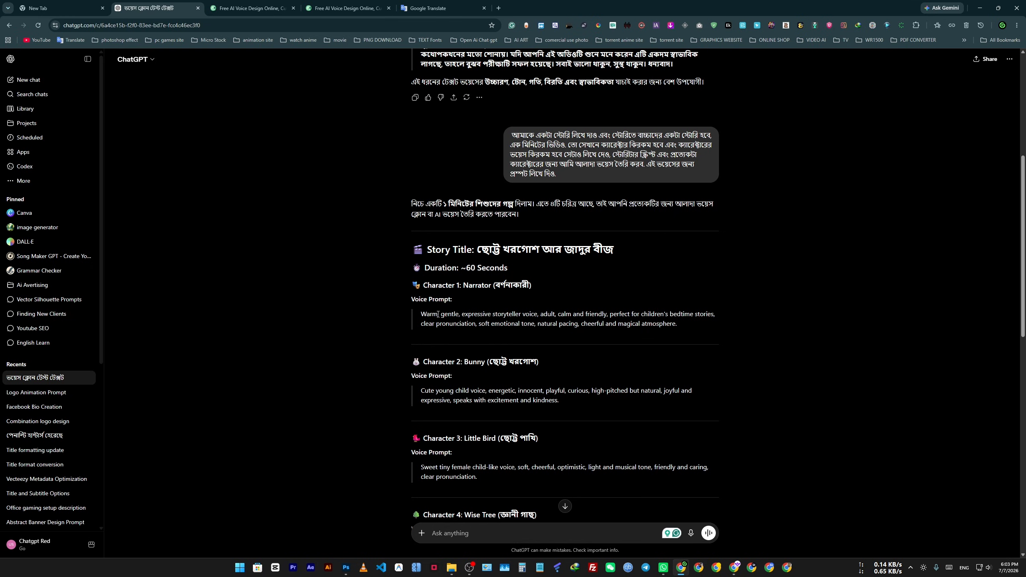
pyautogui.tripleClick(626, 320)
pyautogui.hotkey('ctrl', 'c')
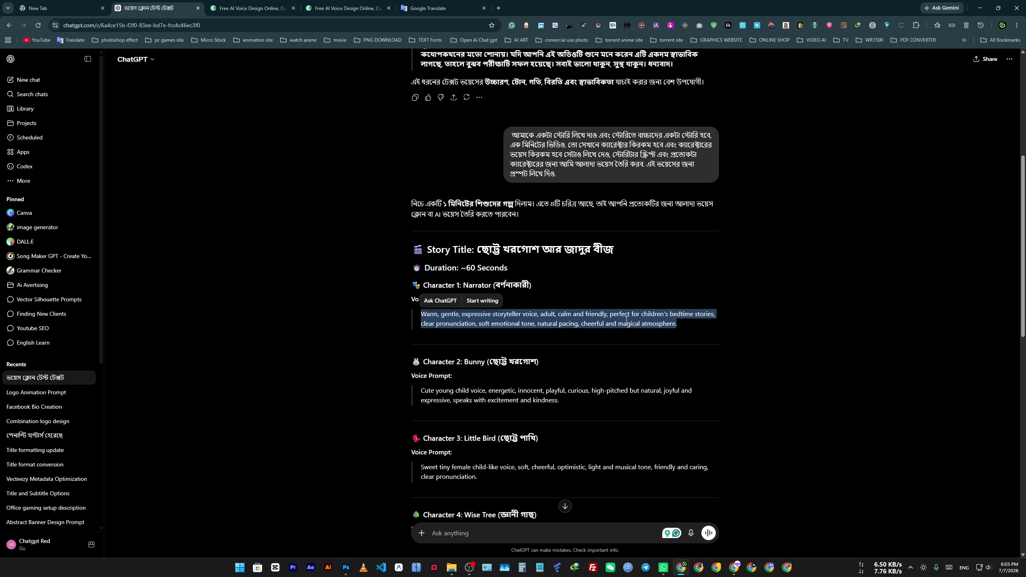
pyautogui.click(403, 318)
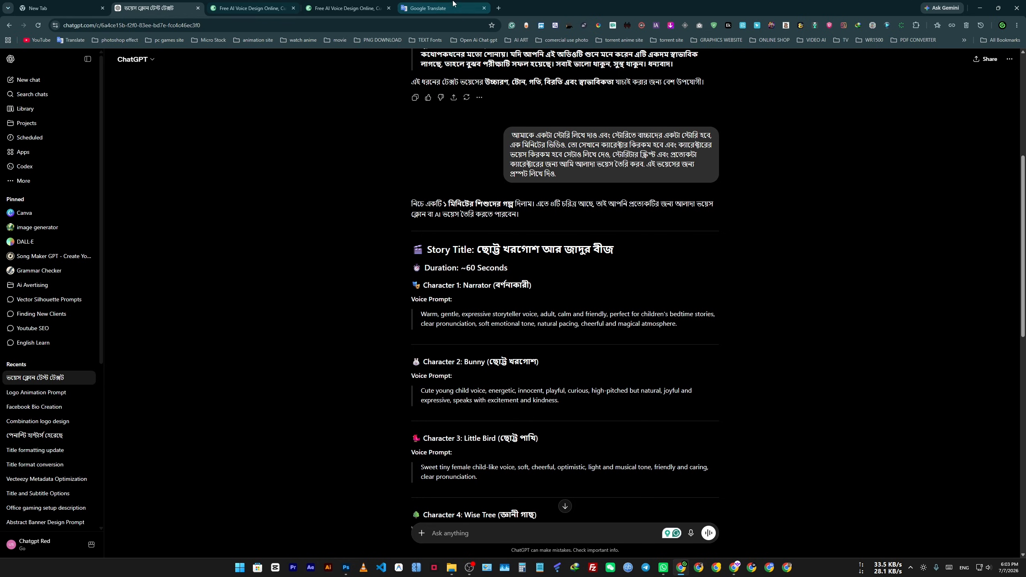
# Return to the kikivoice.ai voice design page and paste the copied narrator prompt as the Voice Design Prompt Text
pyautogui.click(312, 7)
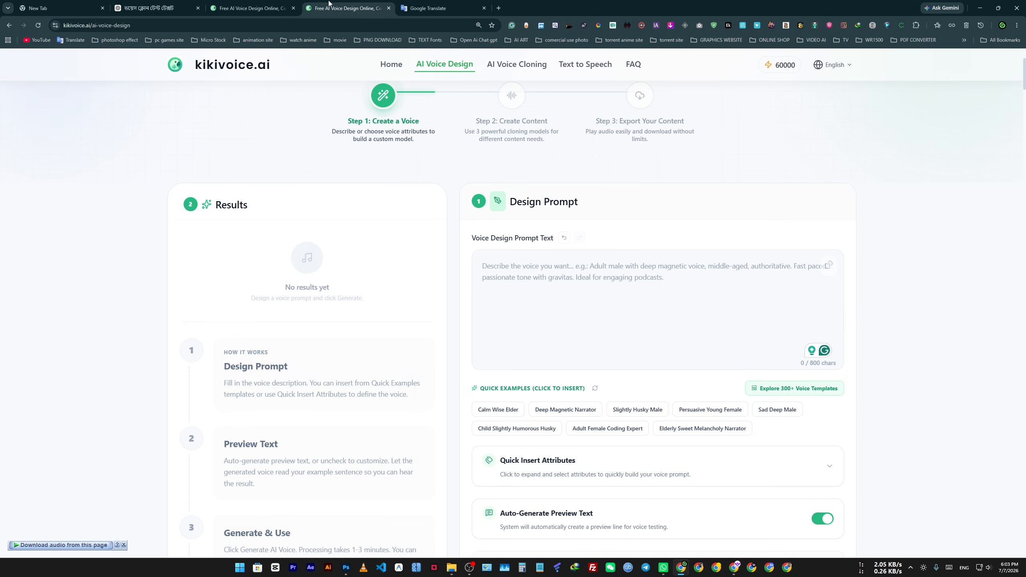
pyautogui.click(548, 293)
pyautogui.hotkey('ctrl', 'v')
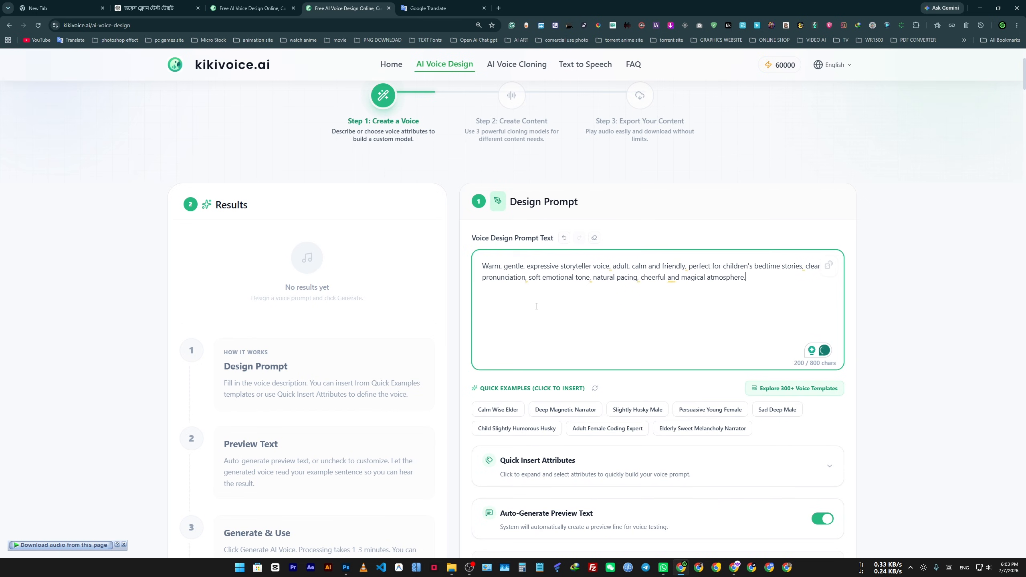
# Expand Quick Insert Attributes, review its Base, Timbre, Emotion, Pace & Pitch and Scenario options, and collapse it without inserting any
pyautogui.scroll(-2, 525, 299)
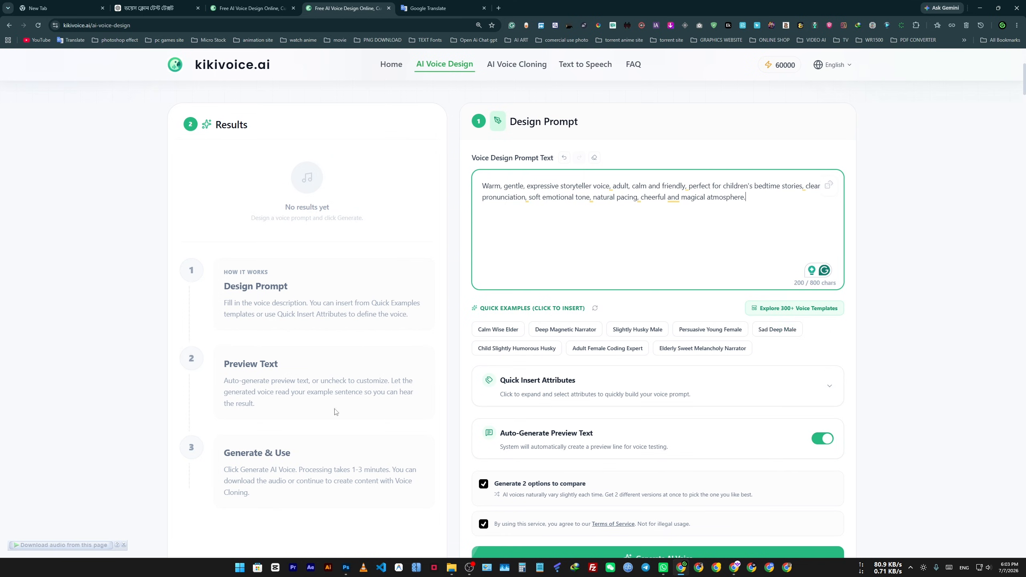
pyautogui.scroll(-3, 404, 423)
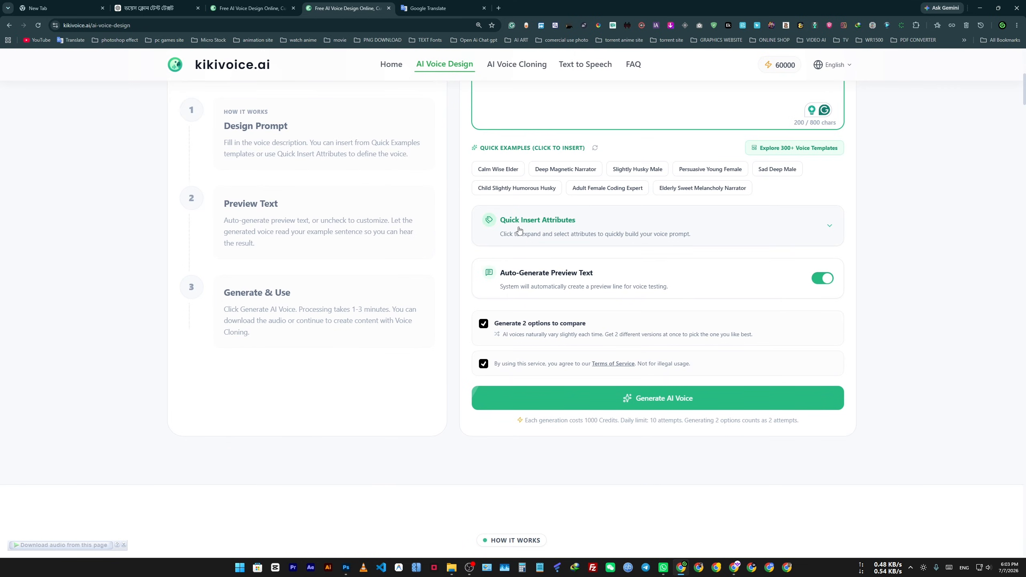
pyautogui.click(834, 231)
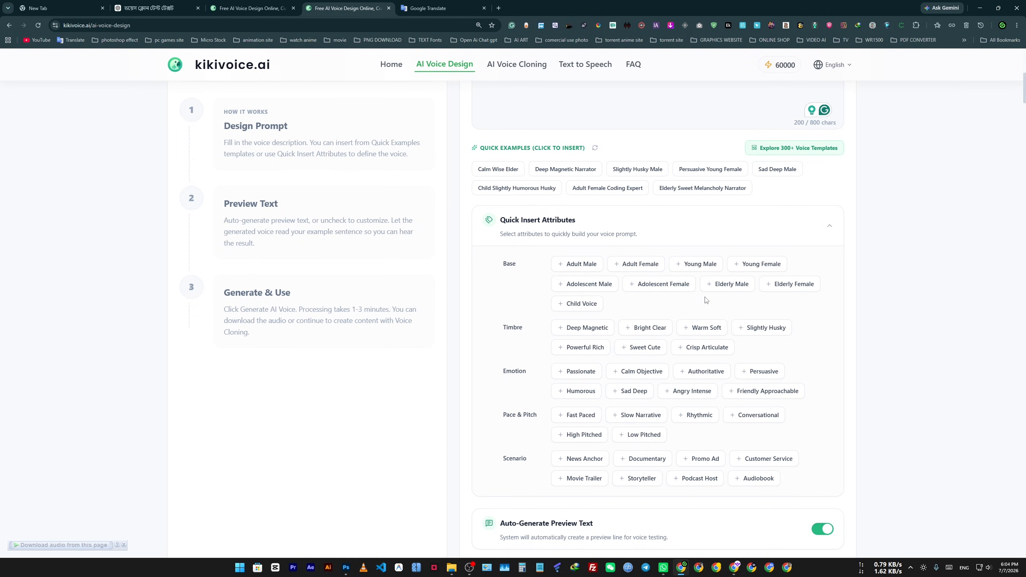
pyautogui.scroll(-1, 524, 325)
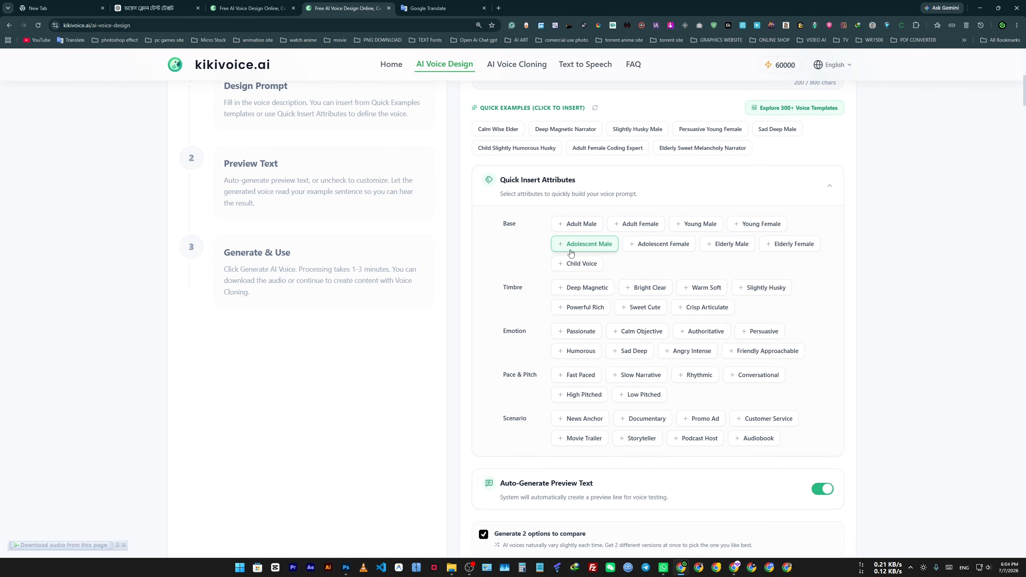
pyautogui.scroll(-1, 576, 335)
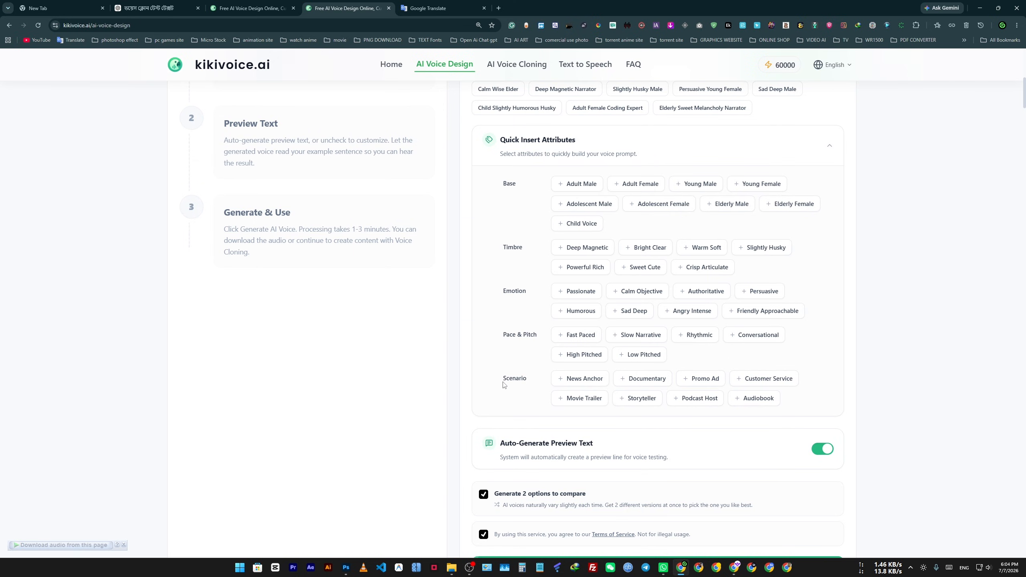
pyautogui.scroll(-3, 505, 386)
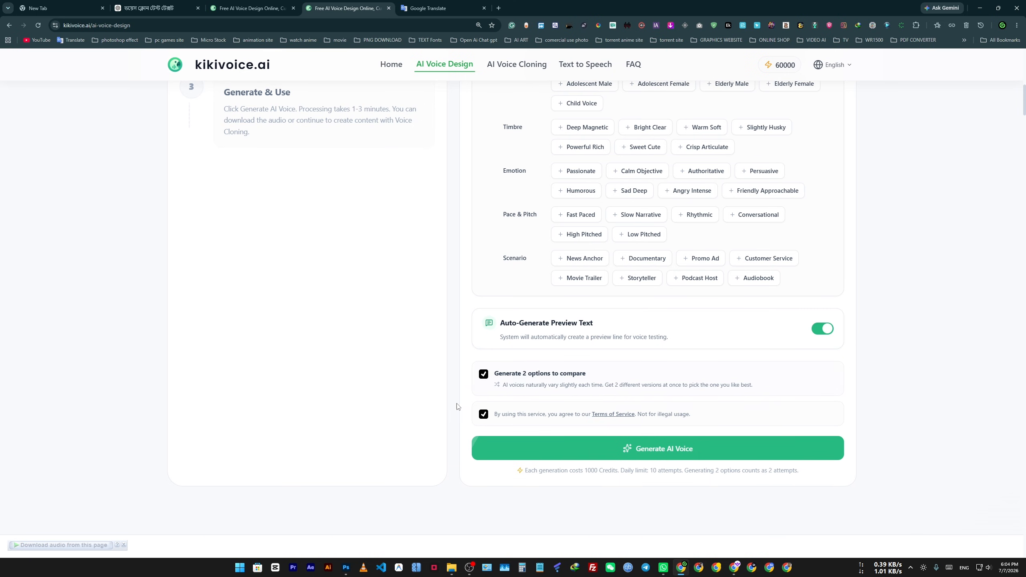
pyautogui.scroll(6, 592, 373)
pyautogui.scroll(4, 589, 372)
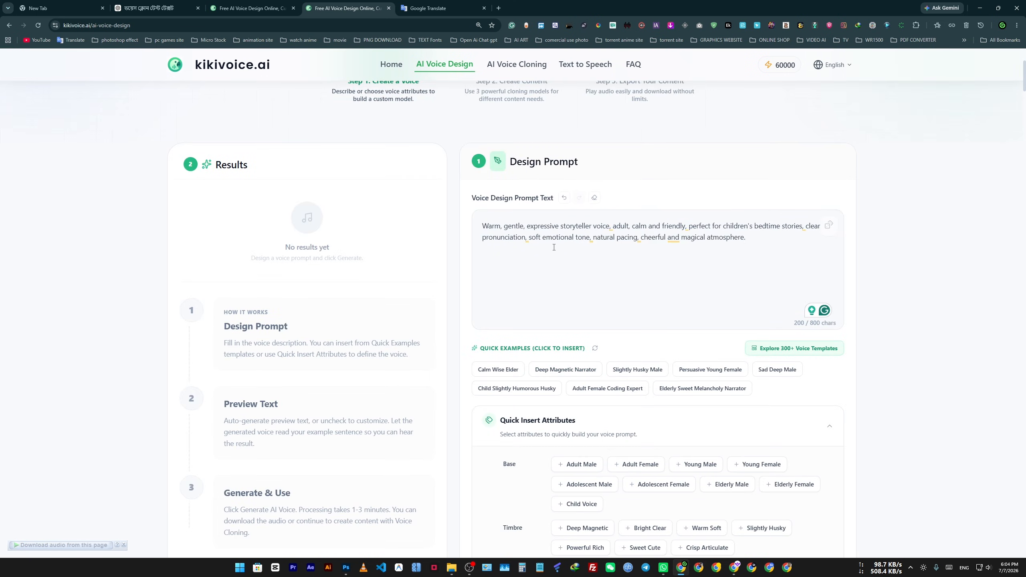
pyautogui.scroll(-7, 705, 349)
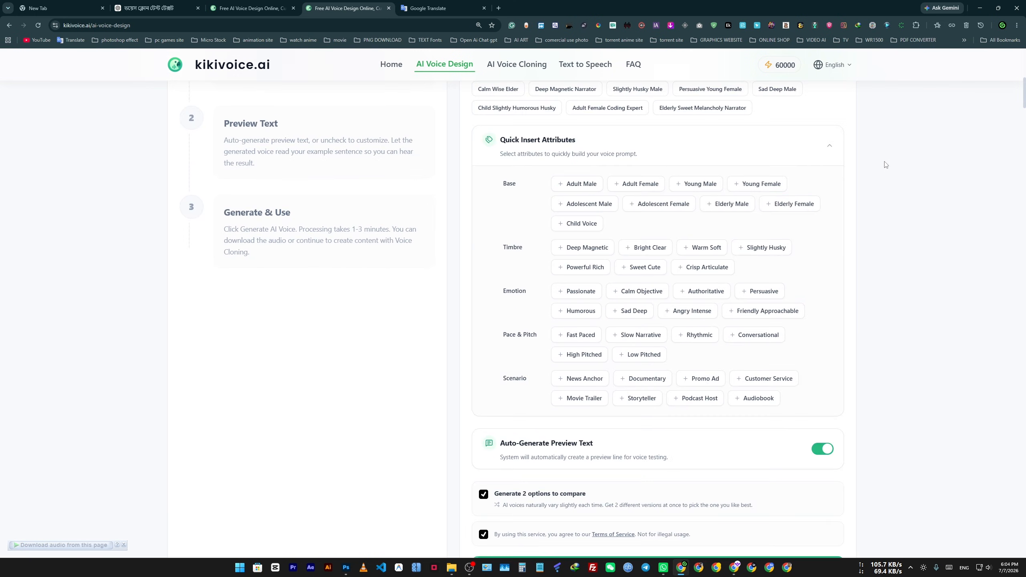
pyautogui.click(642, 145)
# Check the generation cost and available credits, and generate two AI voice options from the narrator prompt with auto-generated preview text
pyautogui.scroll(-2, 642, 265)
pyautogui.scroll(4, 643, 319)
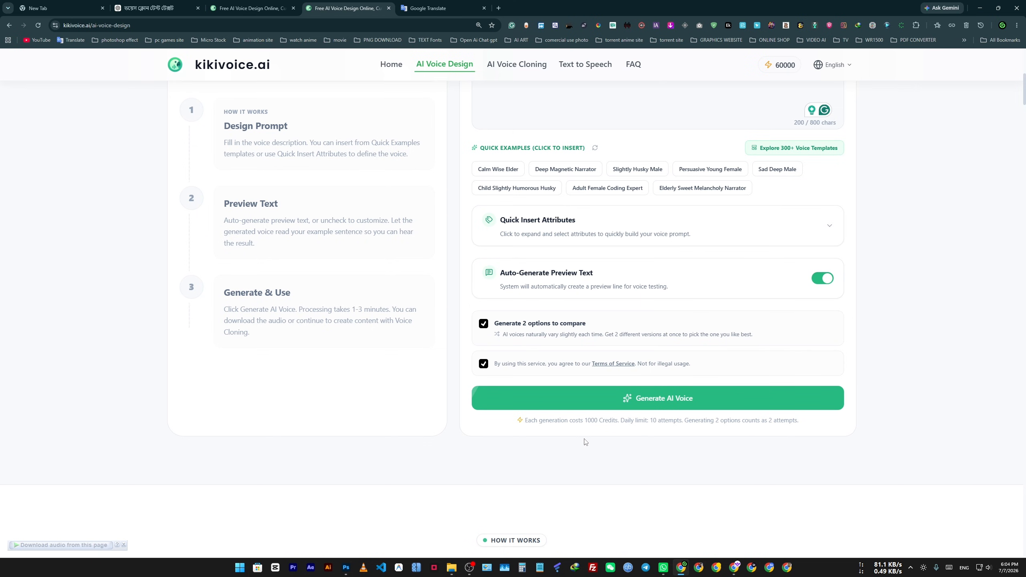
pyautogui.scroll(5, 254, 198)
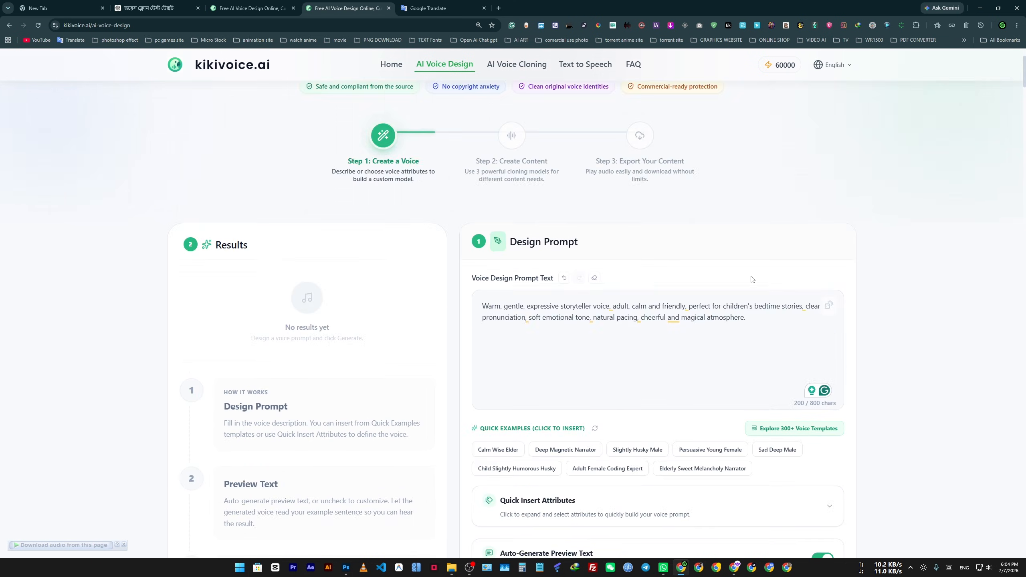
pyautogui.scroll(-3, 751, 279)
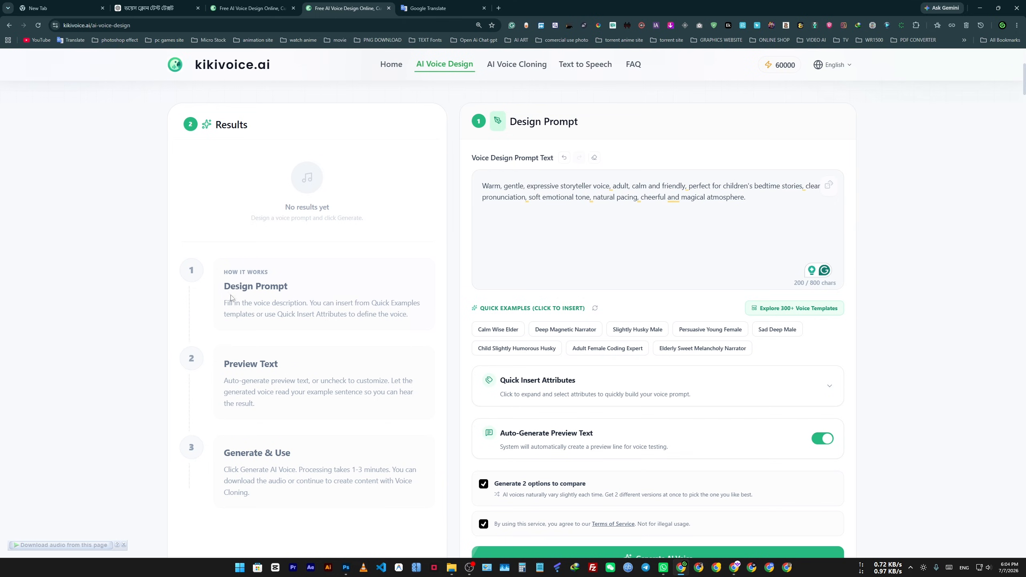
pyautogui.scroll(-3, 590, 469)
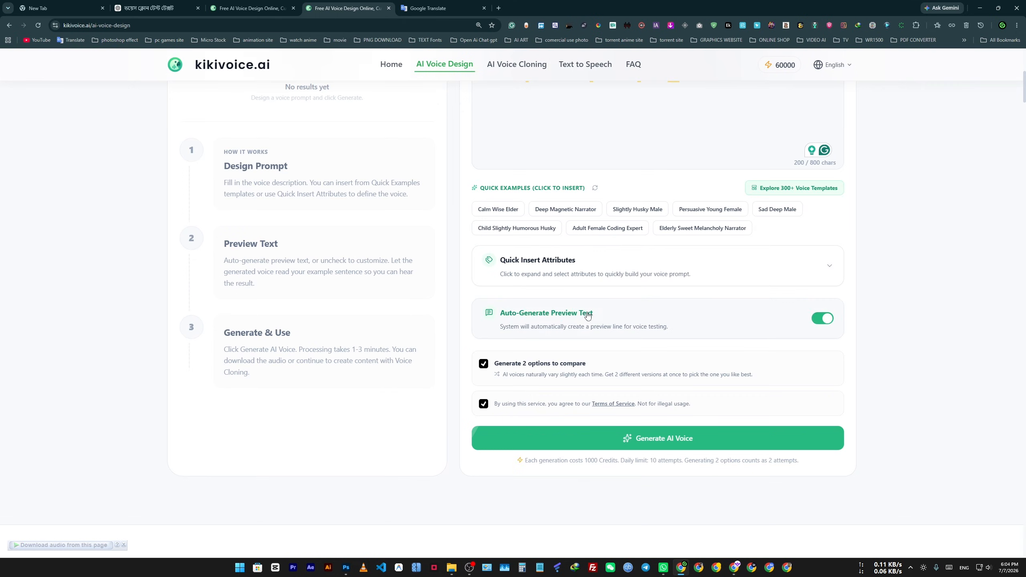
pyautogui.doubleClick(591, 461)
pyautogui.scroll(3, 1025, 304)
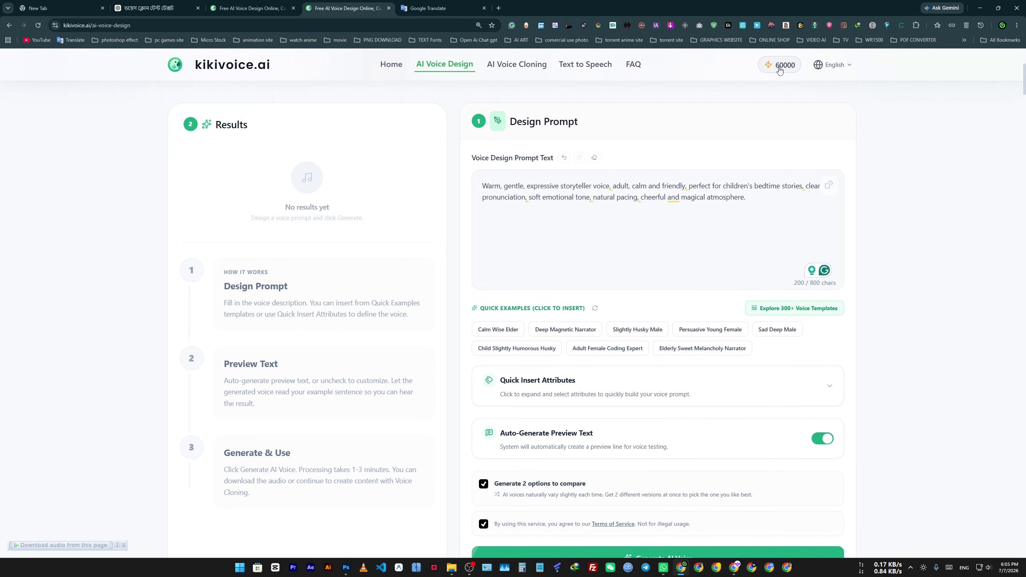
pyautogui.scroll(-4, 605, 211)
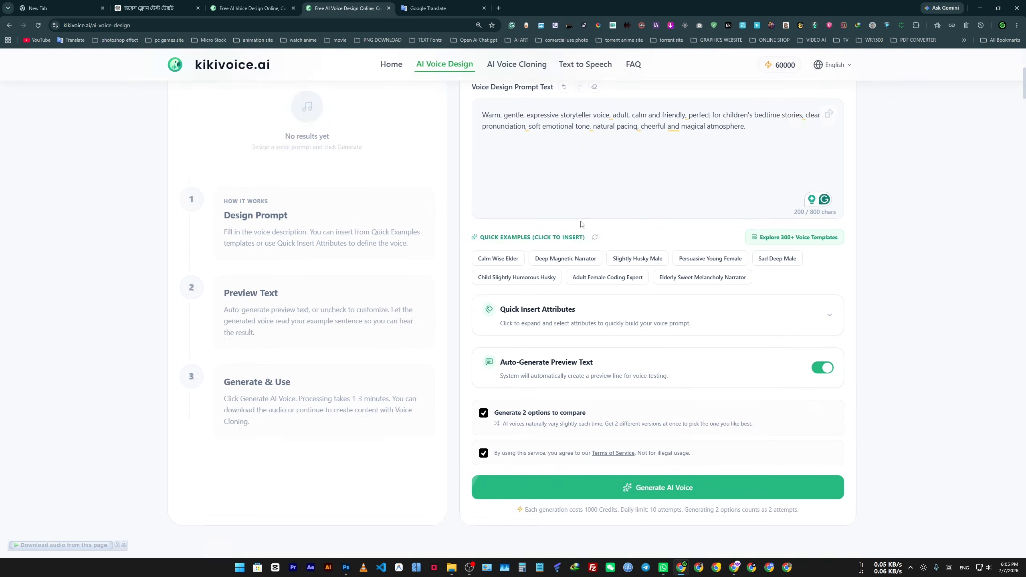
pyautogui.scroll(2, 617, 460)
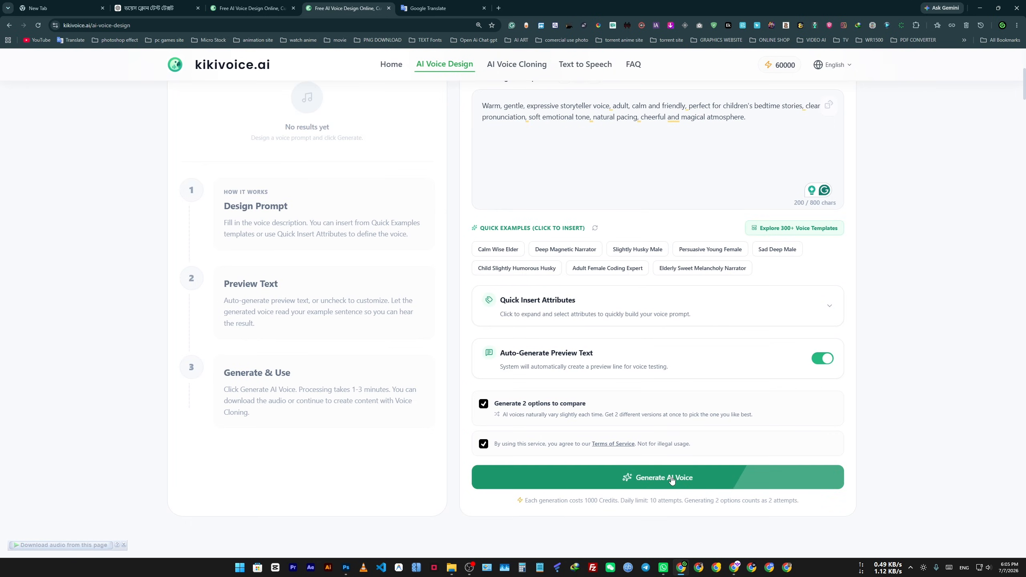
pyautogui.click(618, 475)
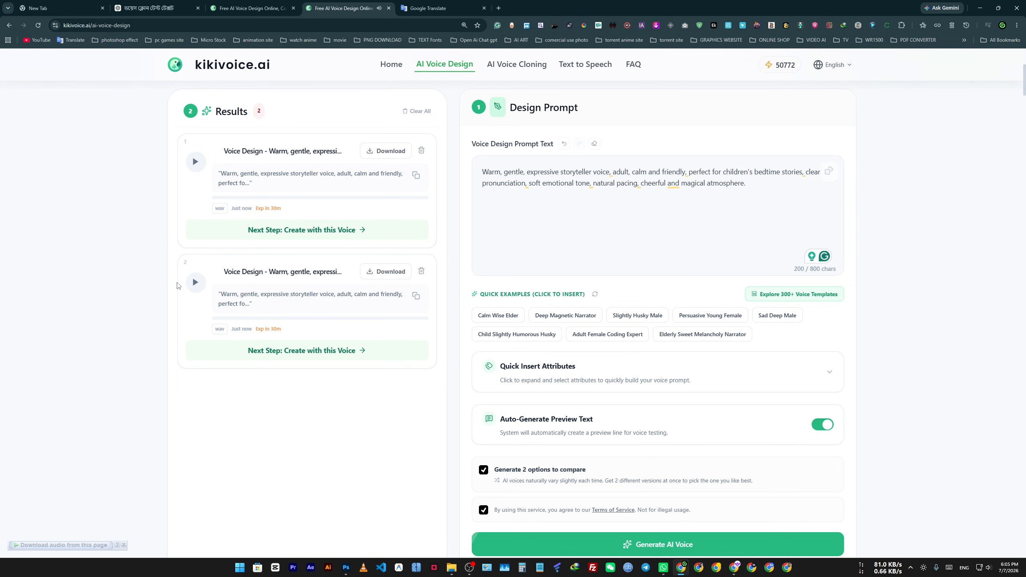
# Play the previews of both generated narrator voices to compare them
pyautogui.click(196, 162)
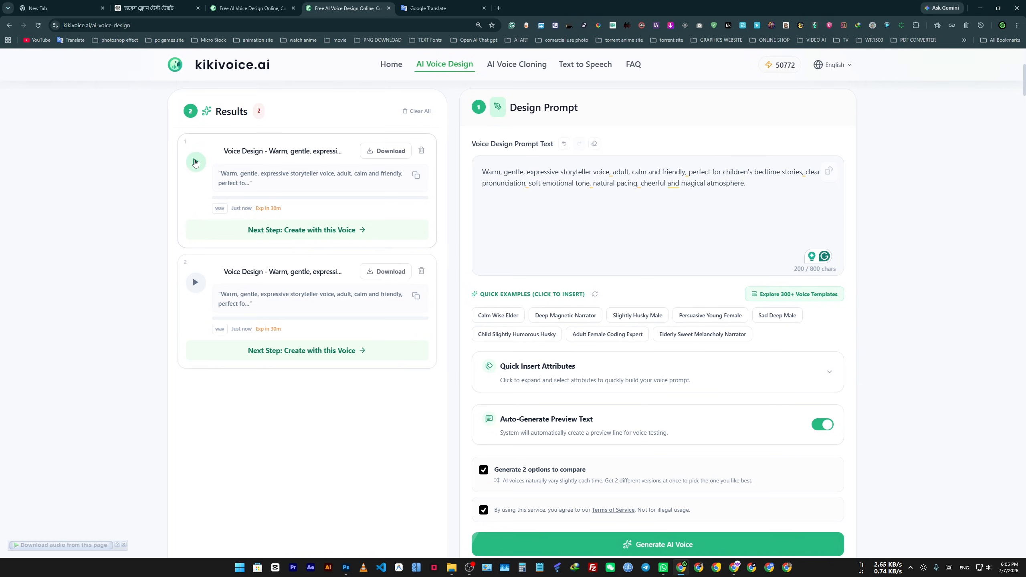
pyautogui.scroll(-1, 243, 218)
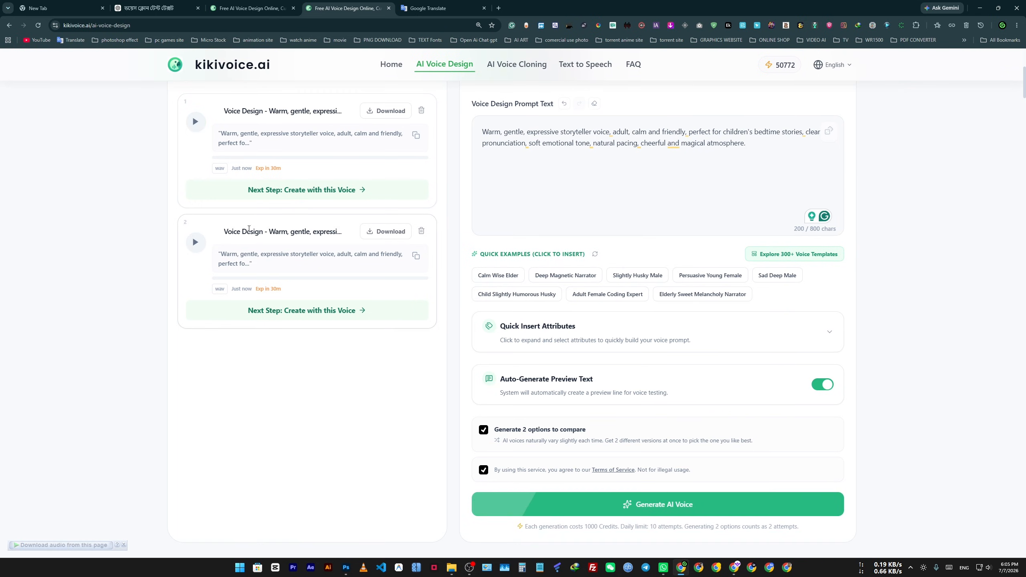
pyautogui.click(196, 124)
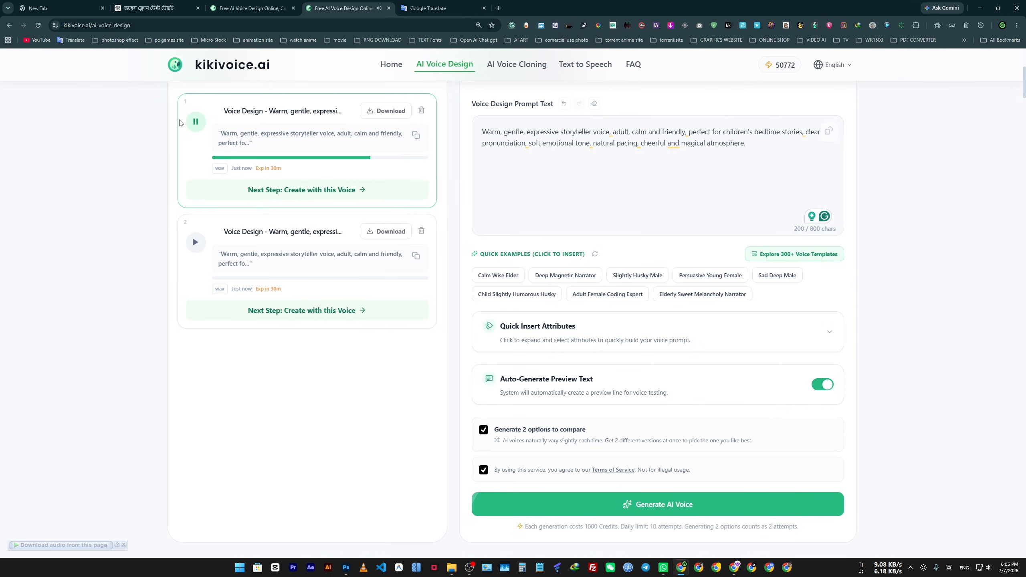
pyautogui.click(193, 242)
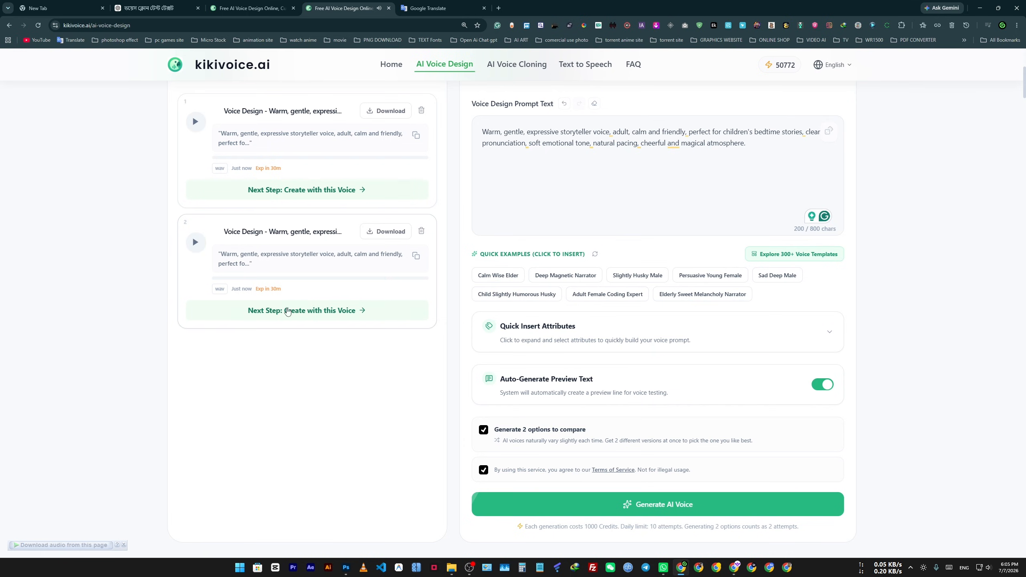
# Choose the first generated narrator voice, keep its suggested voice name and continue to Step 2 for voice cloning
pyautogui.scroll(2, 258, 280)
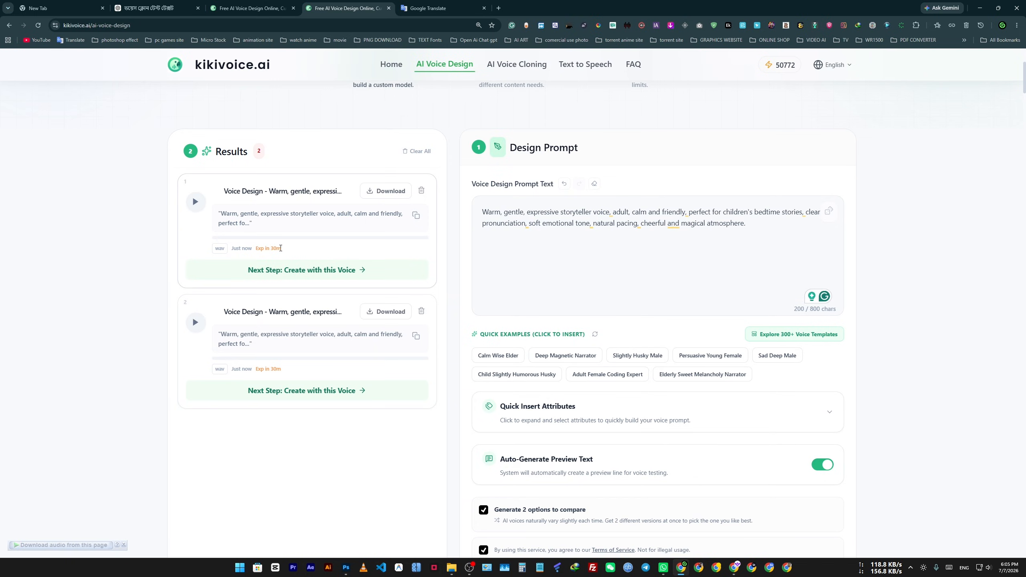
pyautogui.click(315, 269)
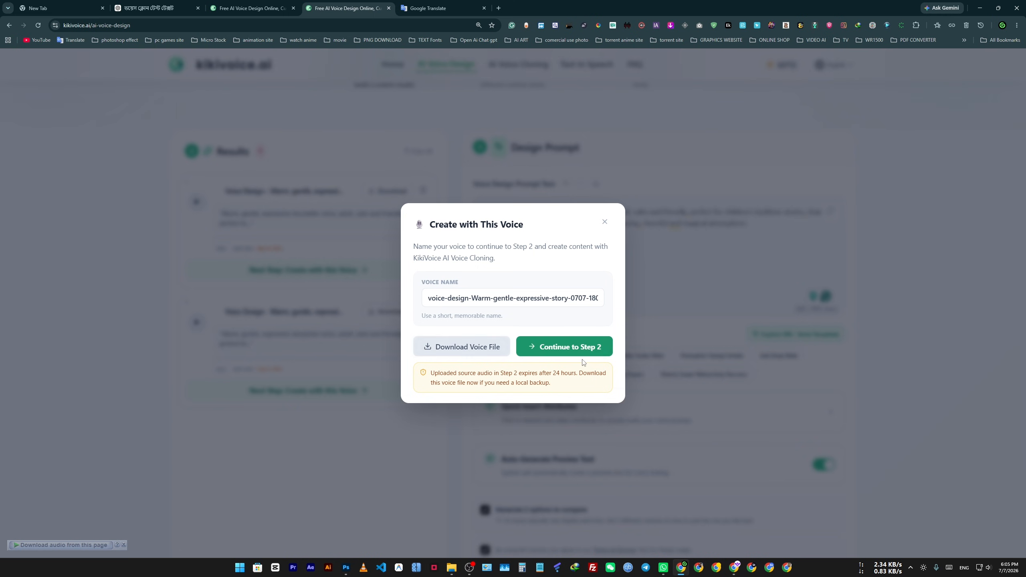
pyautogui.click(561, 346)
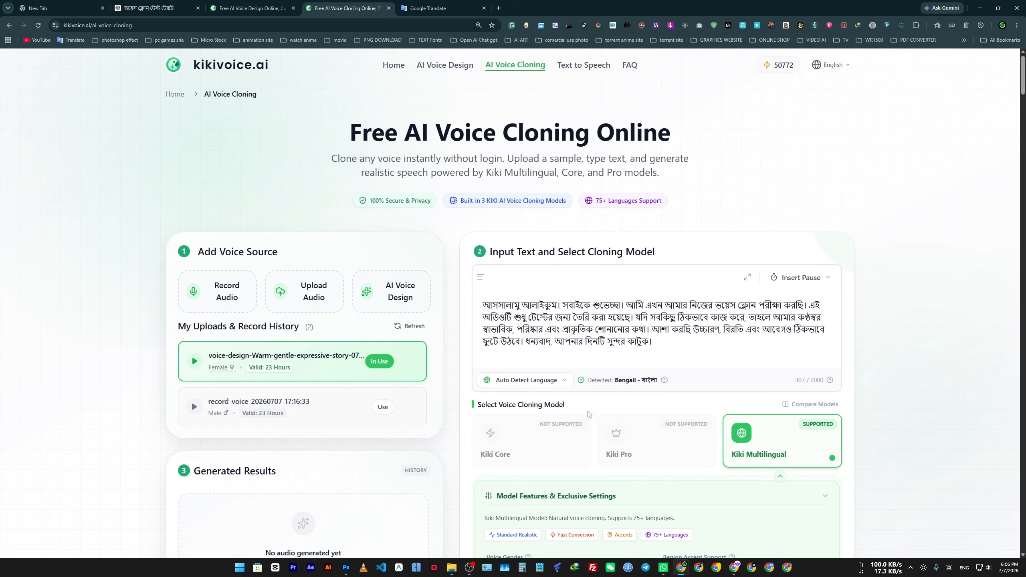
# Examine the voice cloning page's active voice source, Bengali script, supported cloning model and model settings
pyautogui.scroll(-4, 575, 255)
pyautogui.scroll(1, 575, 254)
pyautogui.scroll(3, 575, 254)
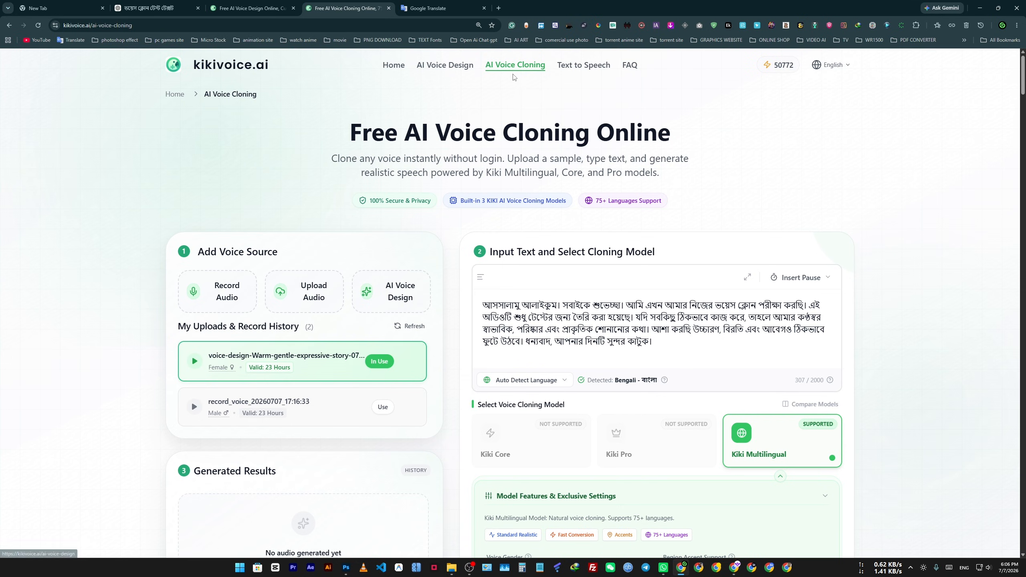
pyautogui.scroll(-2, 553, 293)
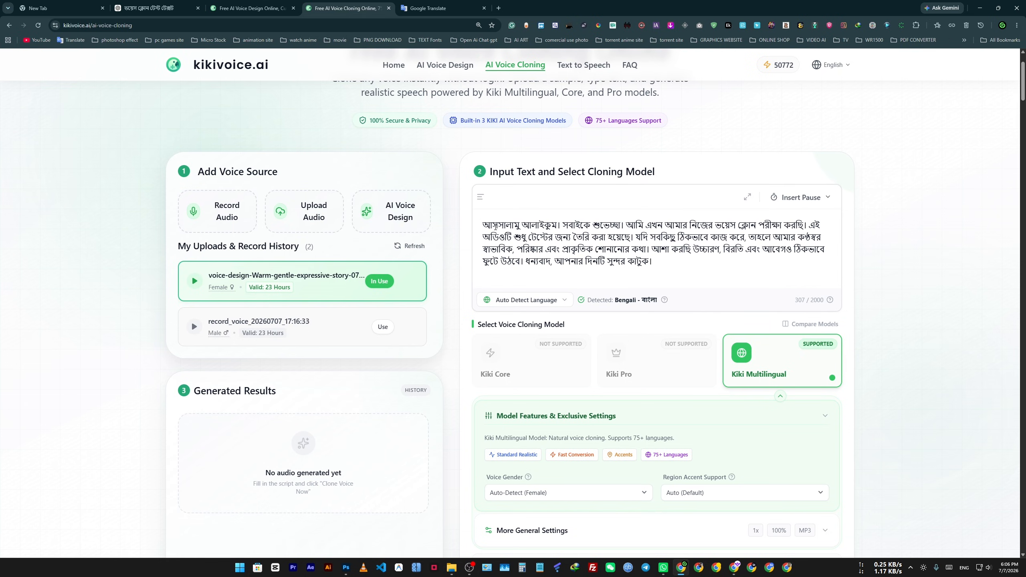
pyautogui.doubleClick(497, 225)
pyautogui.click(683, 249)
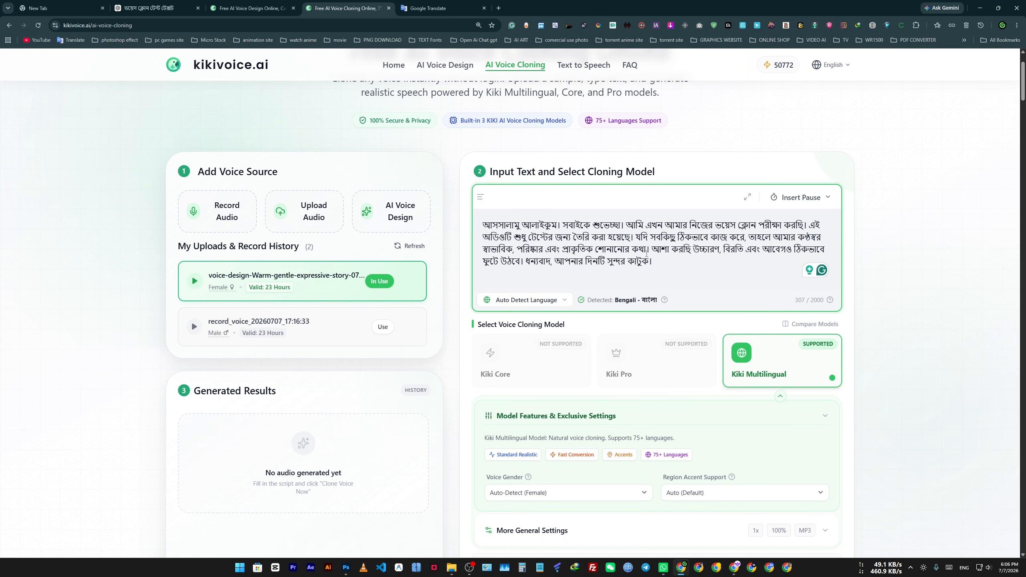
pyautogui.scroll(-2, 647, 254)
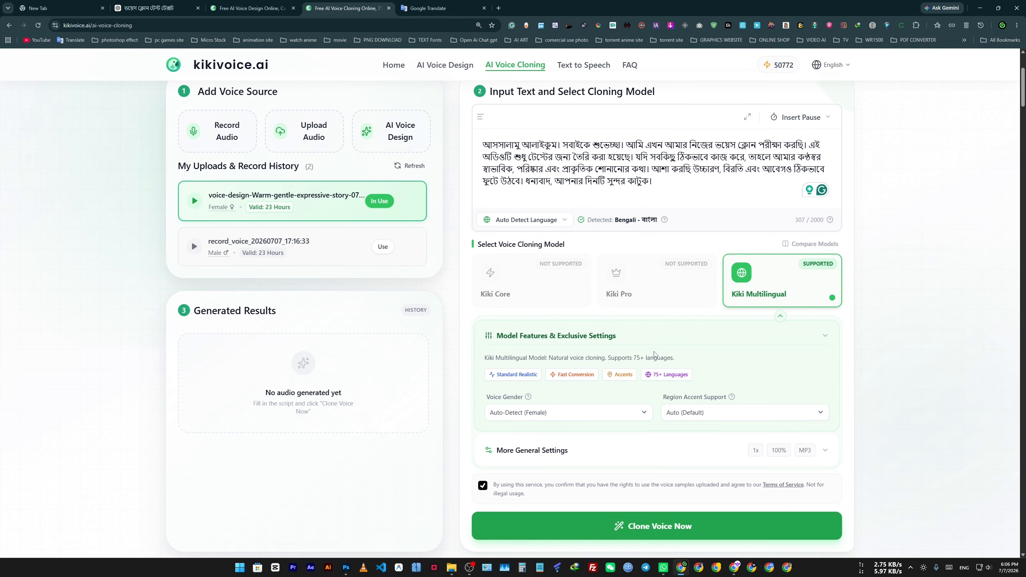
pyautogui.scroll(-2, 764, 294)
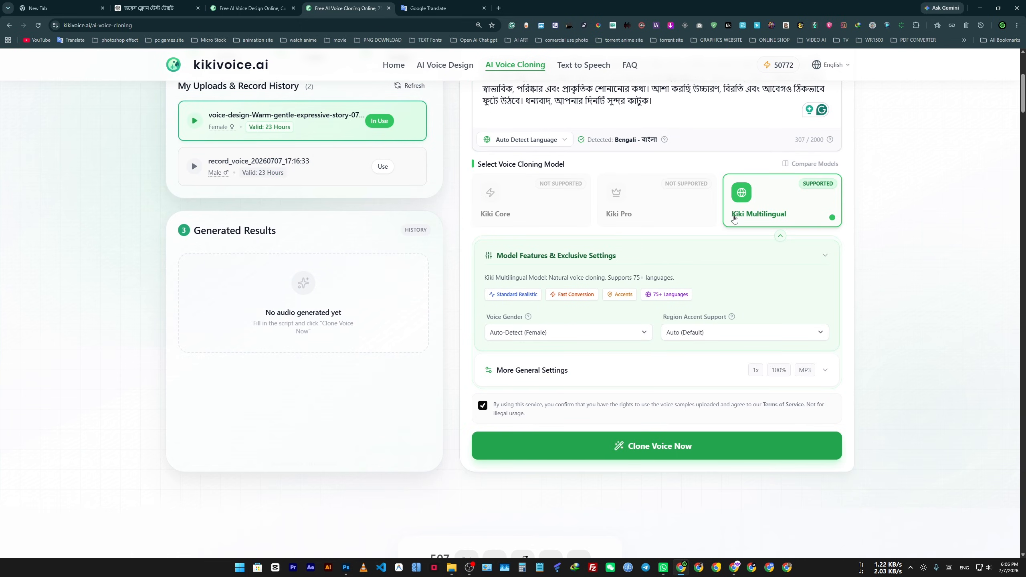
pyautogui.scroll(4, 763, 206)
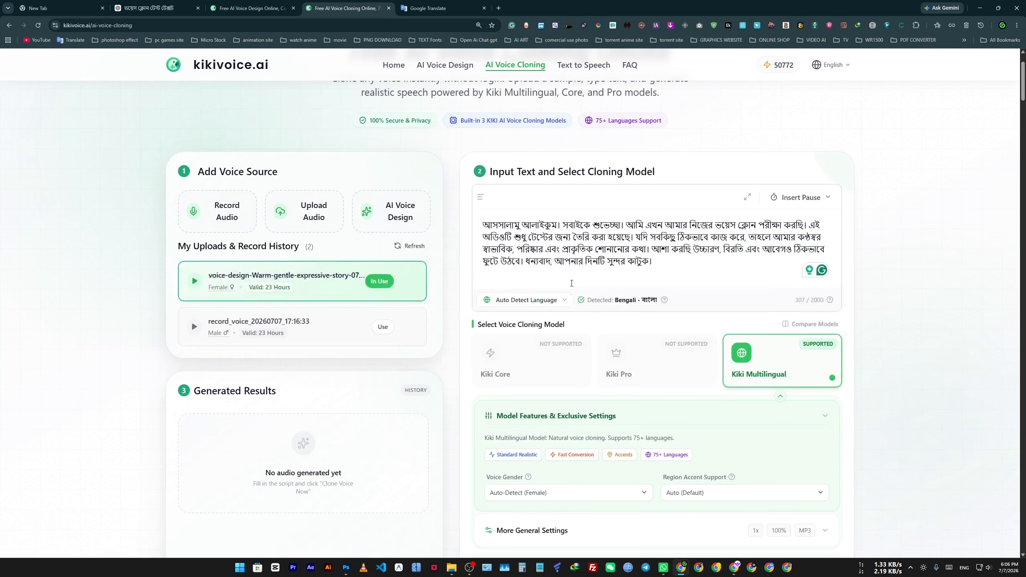
# Try the Female voice gender for the Kiki Multilingual model and restore Auto-Detect (Female)
pyautogui.scroll(-3, 751, 375)
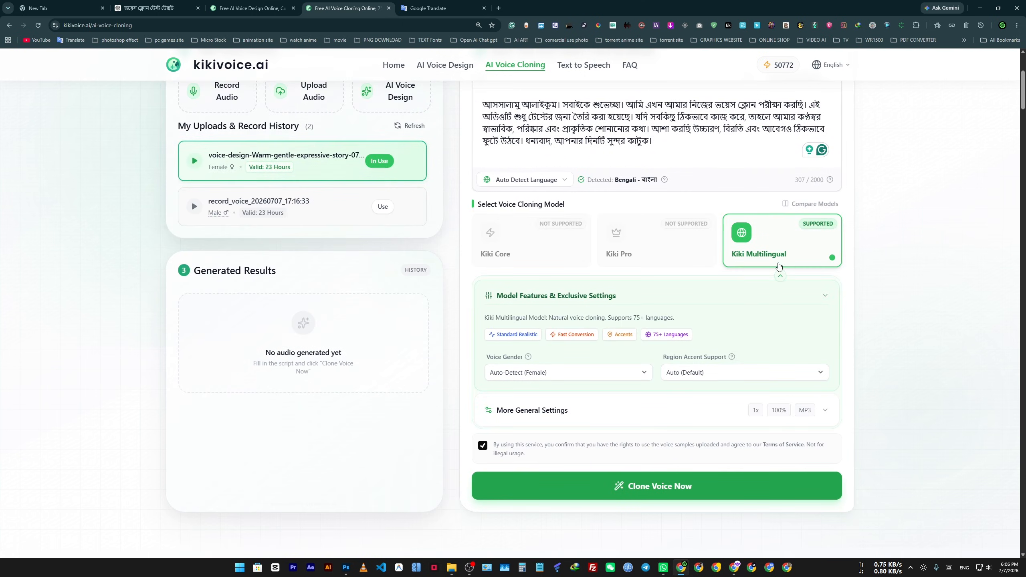
pyautogui.scroll(5, 767, 267)
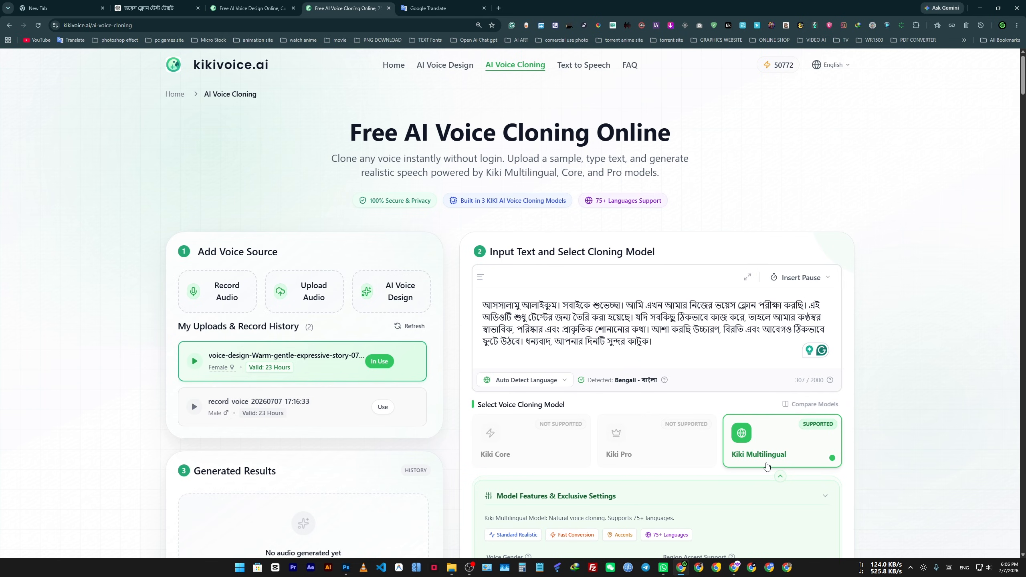
pyautogui.scroll(-5, 766, 466)
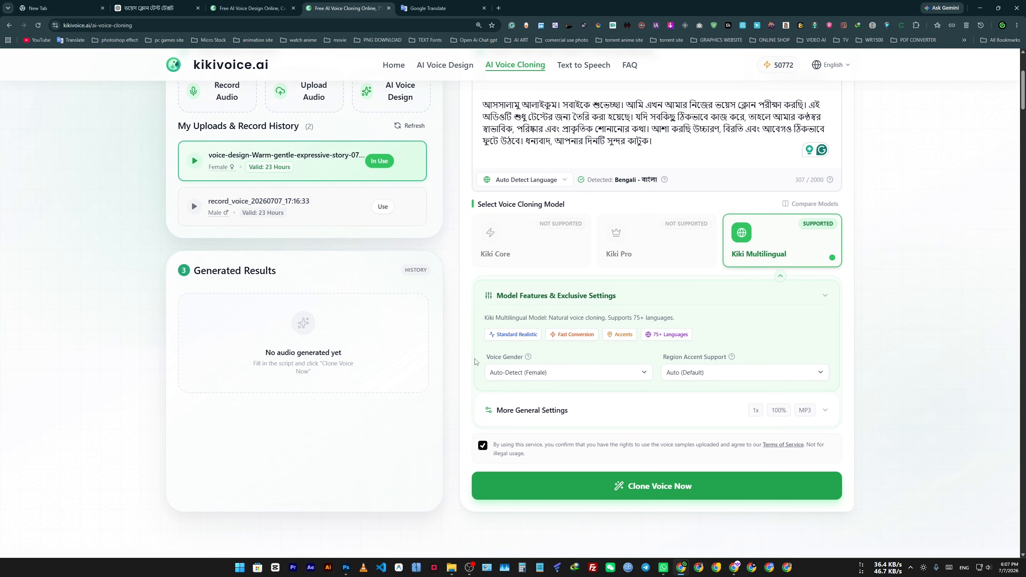
pyautogui.click(559, 373)
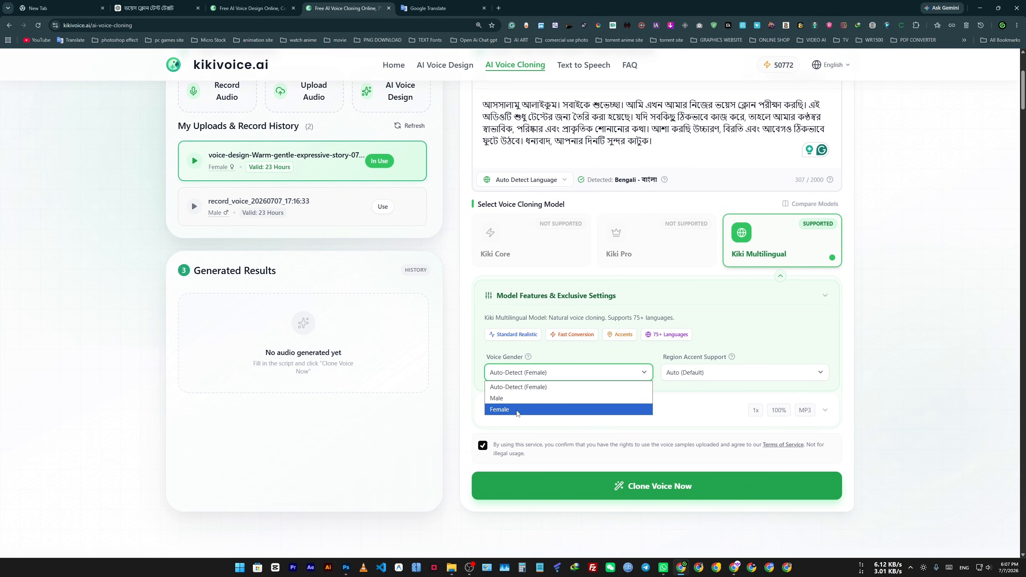
pyautogui.click(517, 411)
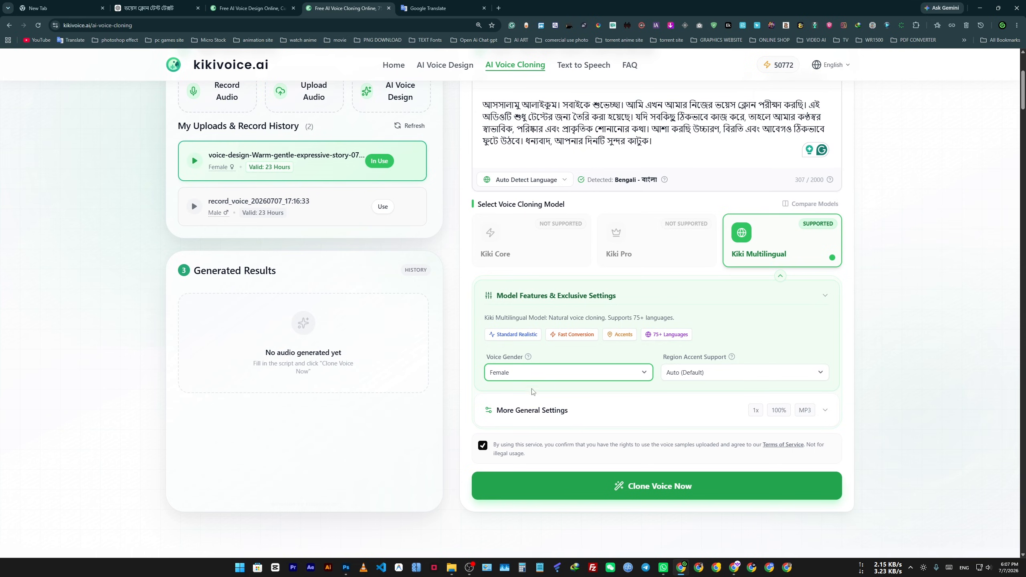
pyautogui.click(516, 376)
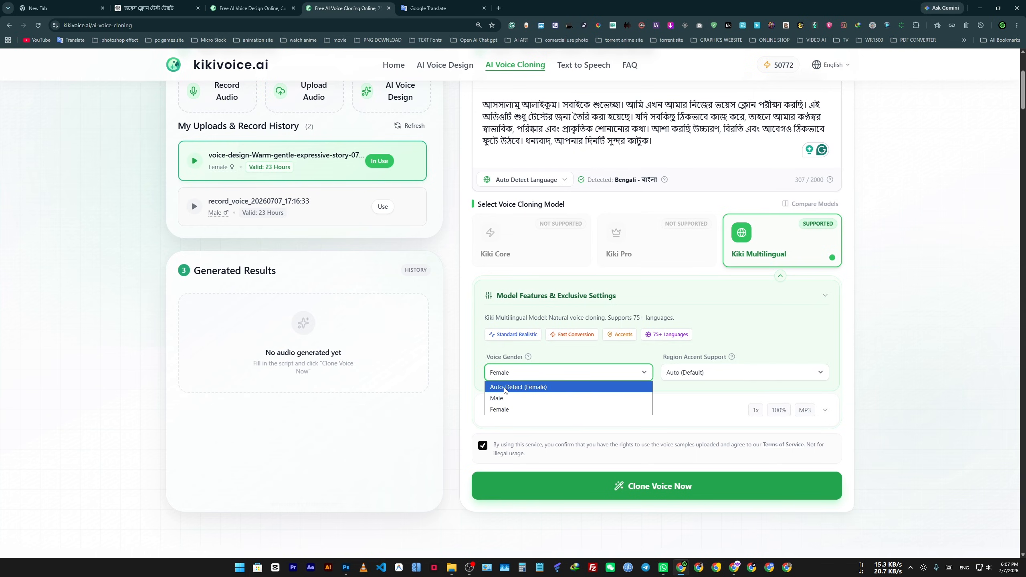
pyautogui.click(505, 388)
# Check the available region accent options for the Bengali script, keeping Auto (Default)
pyautogui.click(692, 372)
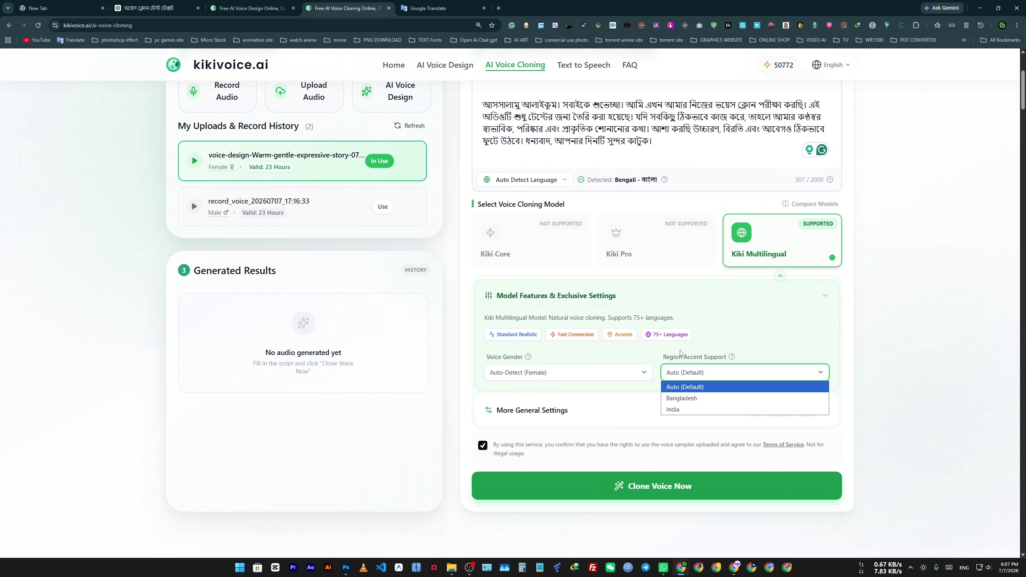
pyautogui.click(696, 387)
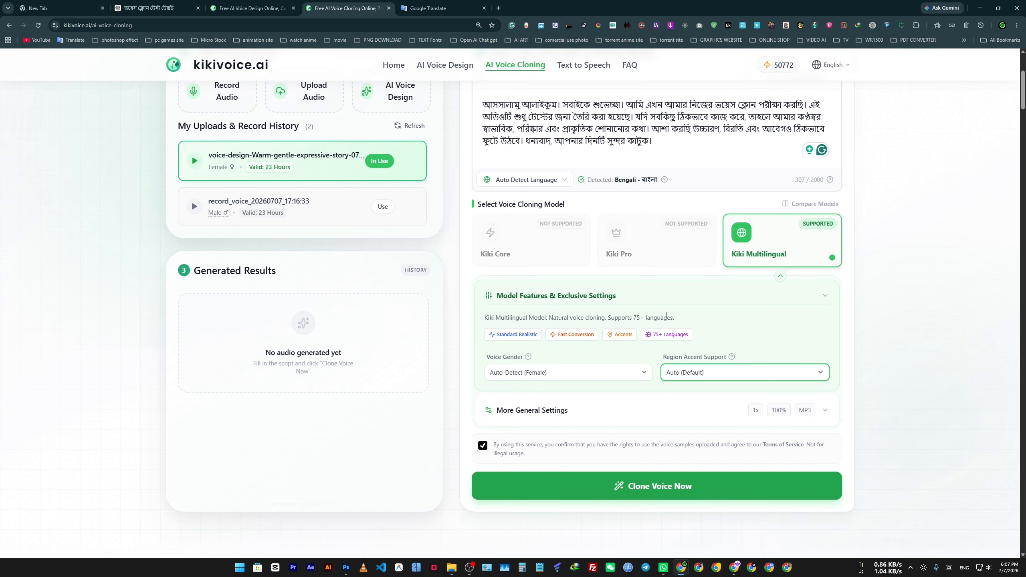
pyautogui.click(771, 375)
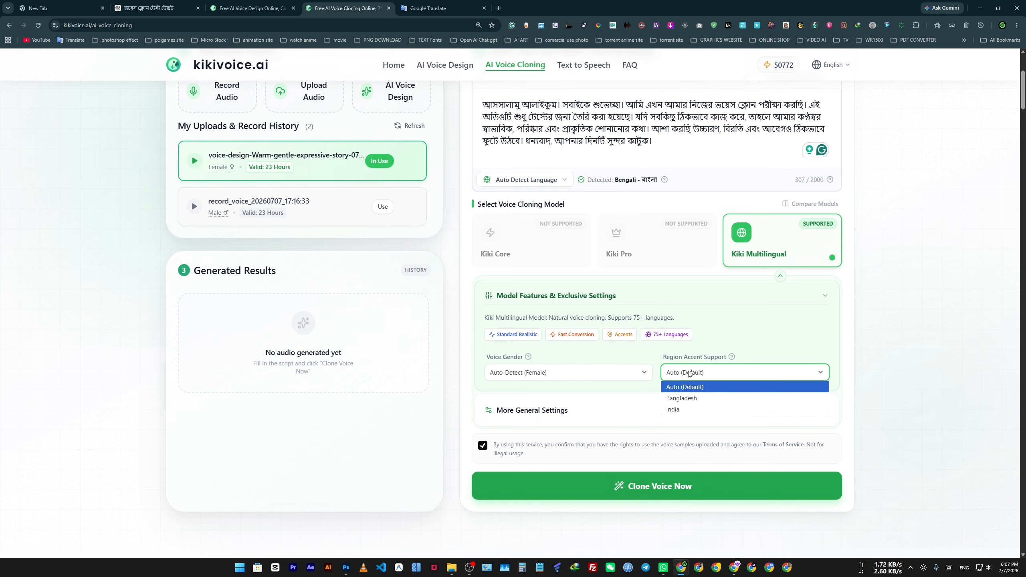
pyautogui.click(727, 333)
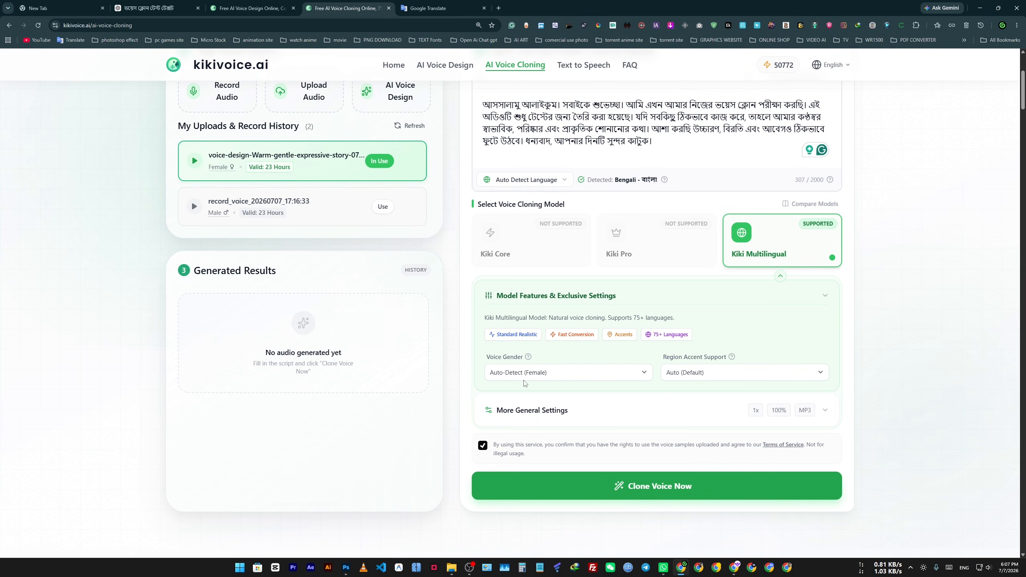
# Expand the general settings, keep MP3 as the output format and set the output audio quality to High Quality
pyautogui.click(826, 410)
pyautogui.scroll(-3, 550, 344)
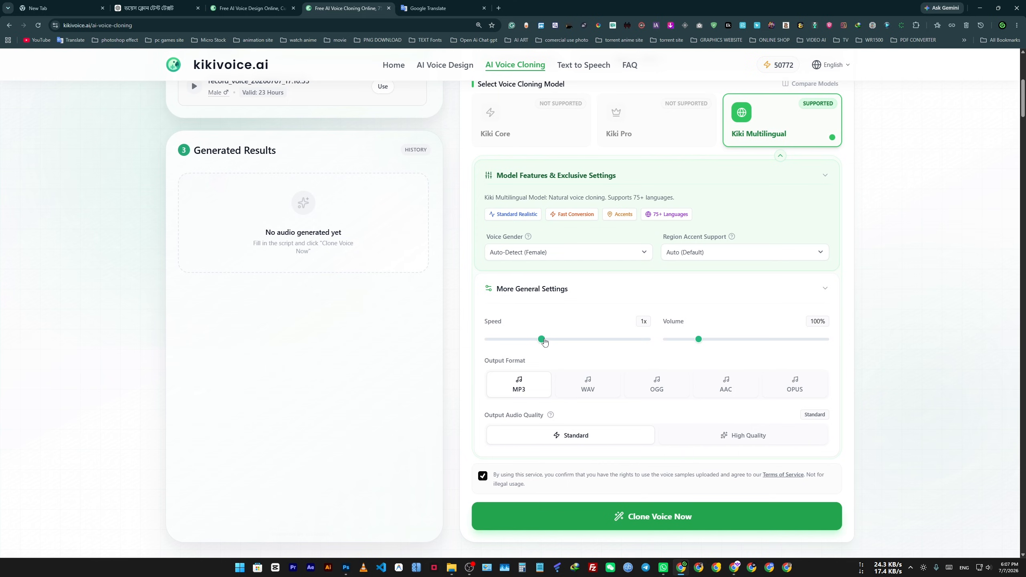
pyautogui.click(586, 388)
pyautogui.click(505, 388)
pyautogui.click(727, 435)
pyautogui.click(579, 438)
pyautogui.click(768, 436)
# Preview the designed storyteller voice and try the recorded male voice as the source, restoring the designed voice as the active one
pyautogui.scroll(7, 549, 279)
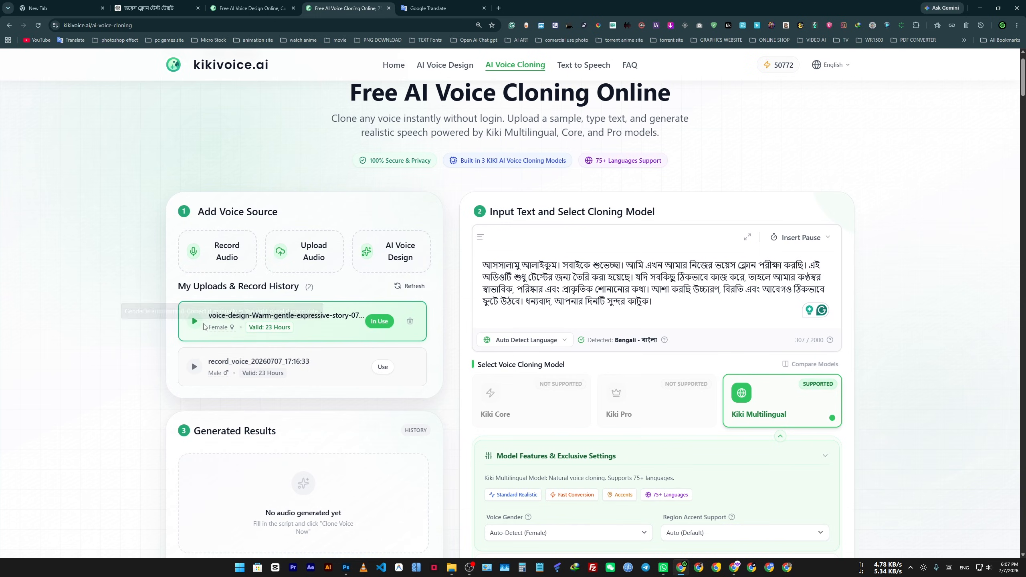
pyautogui.moveTo(250, 331)
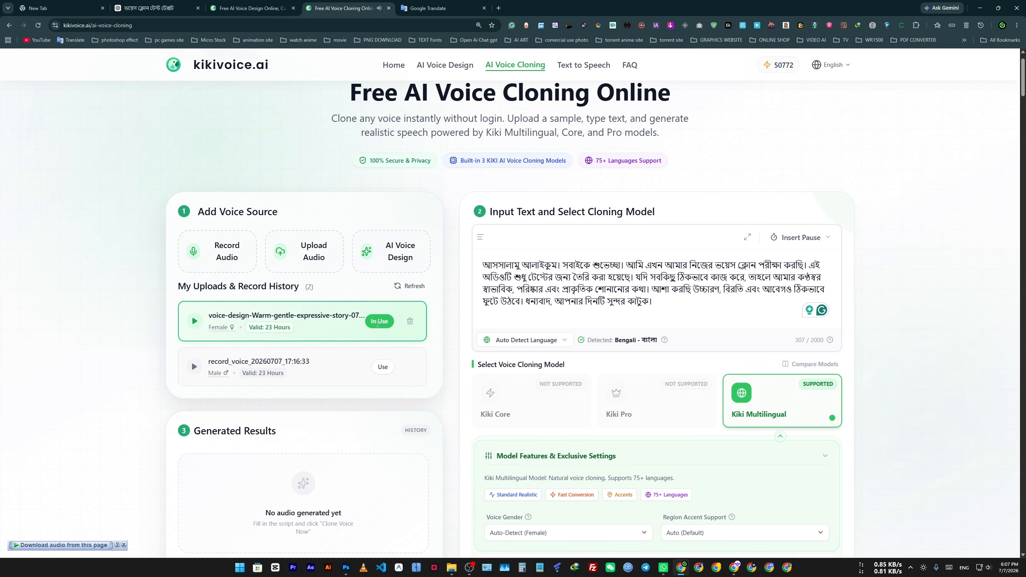
pyautogui.scroll(-4, 311, 336)
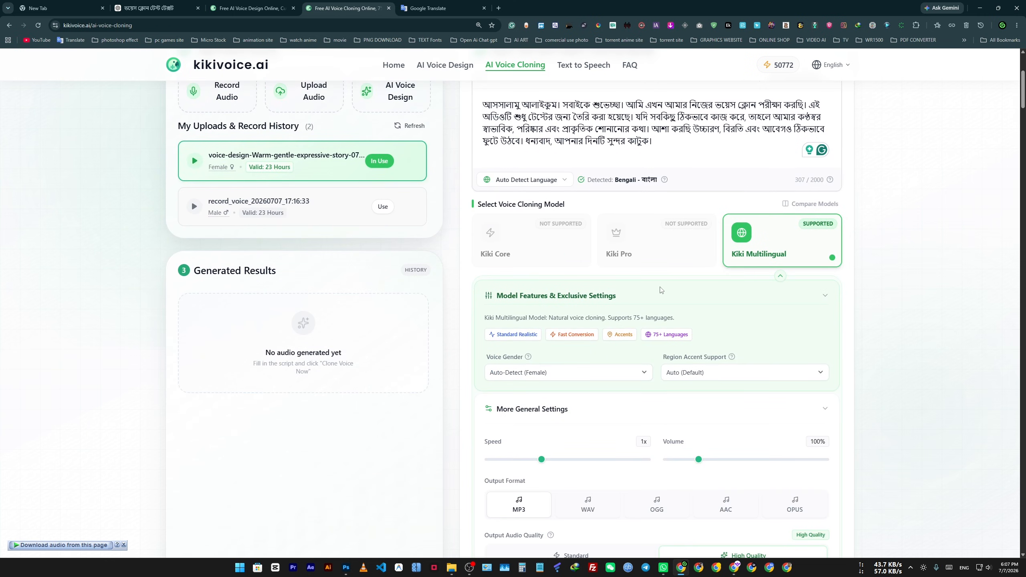
pyautogui.click(383, 207)
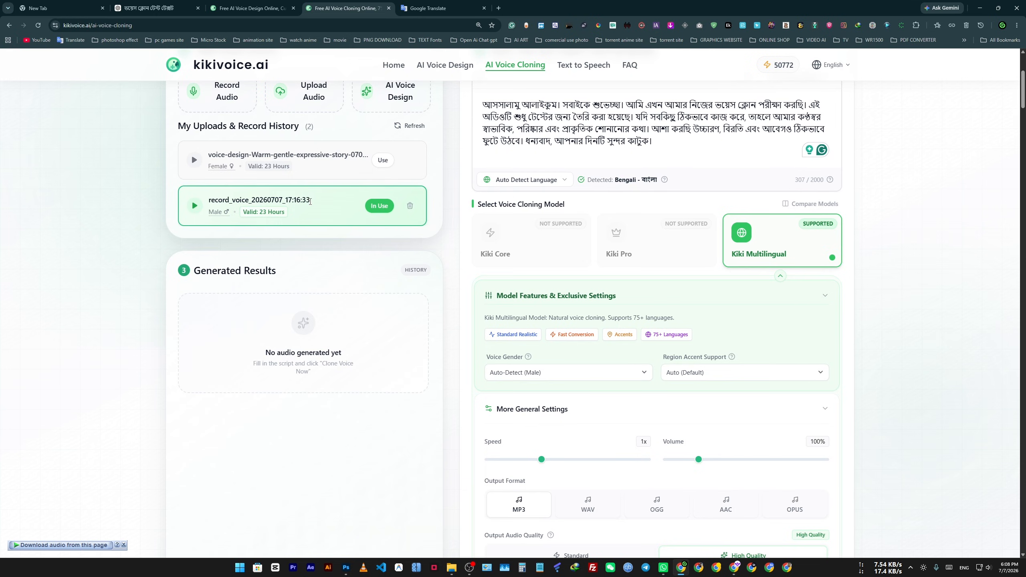
pyautogui.click(382, 160)
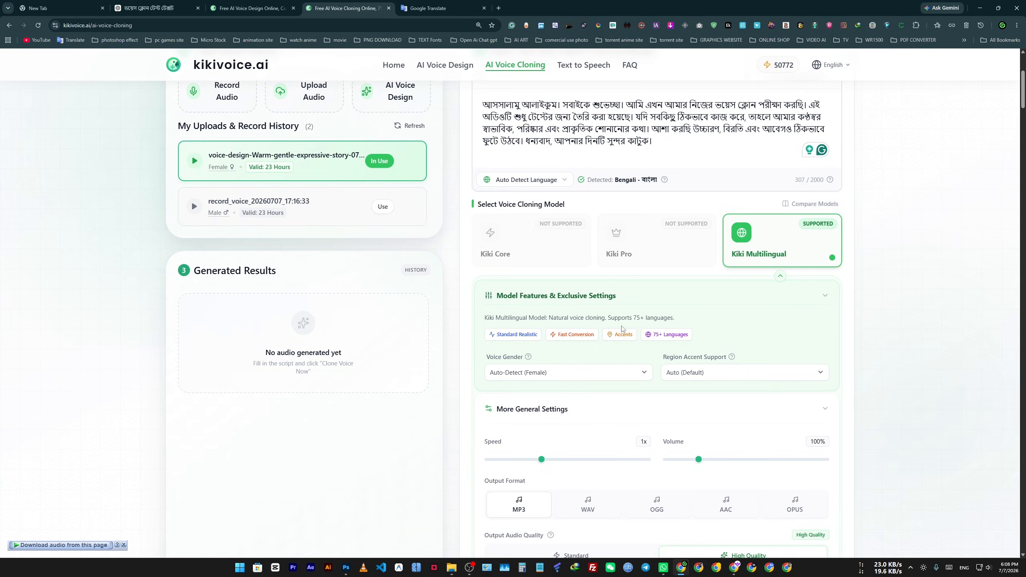
# Start cloning the Bengali script with the designed voice and complete the one-time human verification
pyautogui.scroll(-5, 378, 170)
pyautogui.click(627, 394)
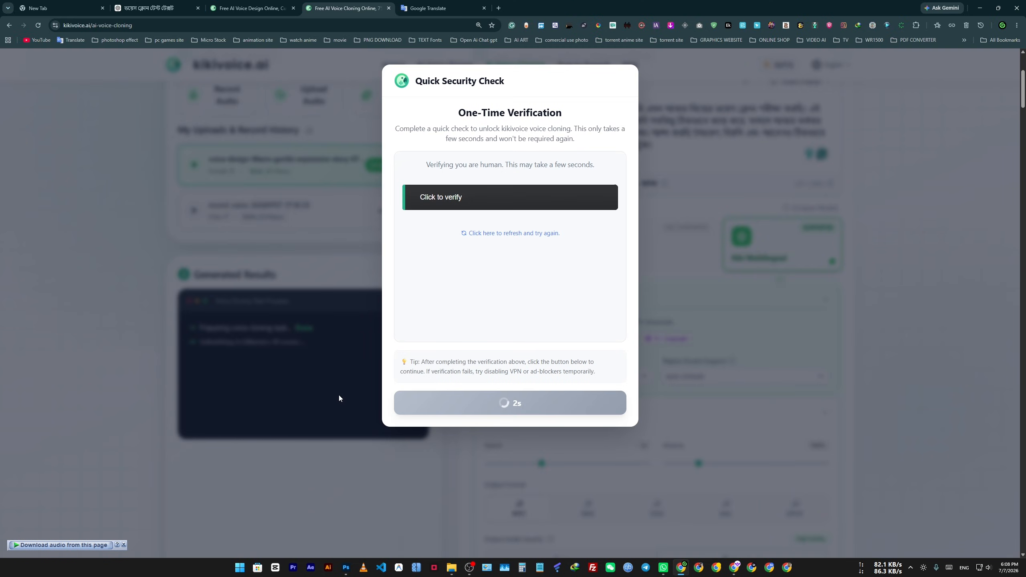
pyautogui.click(427, 206)
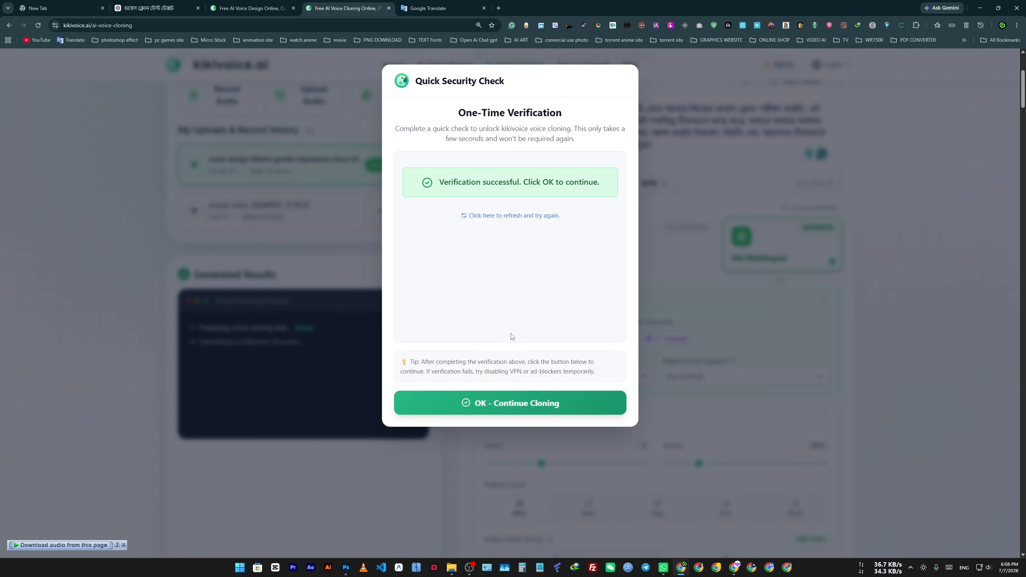
pyautogui.click(521, 404)
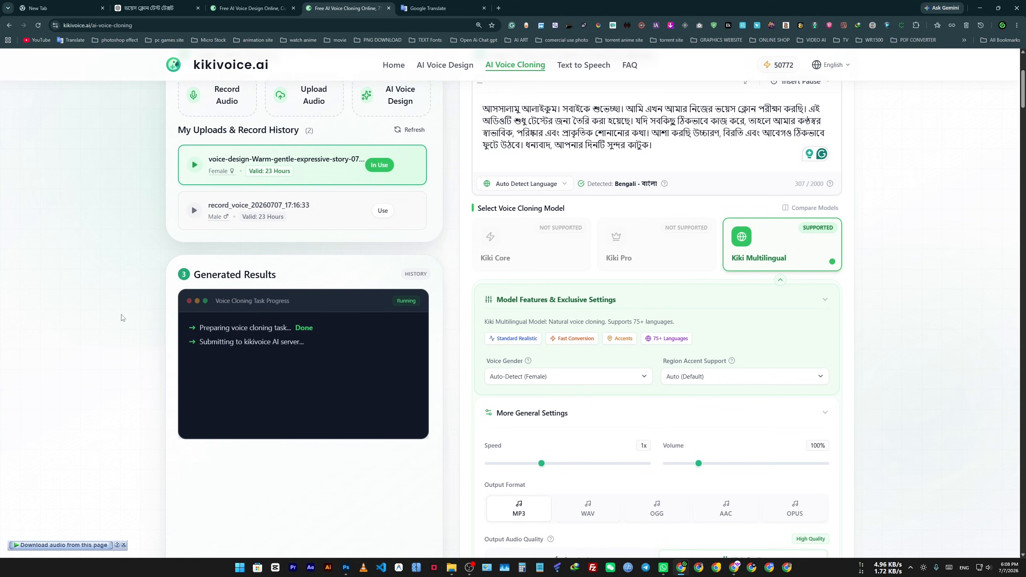
# Listen to the cloned Bengali audio in the generated results and dismiss the audio download overlay
pyautogui.scroll(-2, 125, 315)
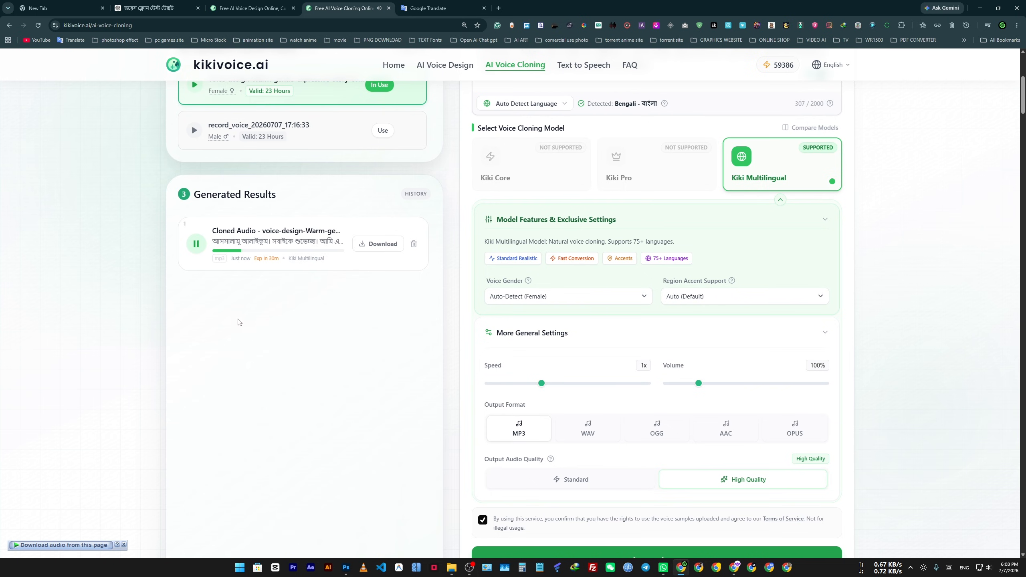
pyautogui.scroll(2, 240, 322)
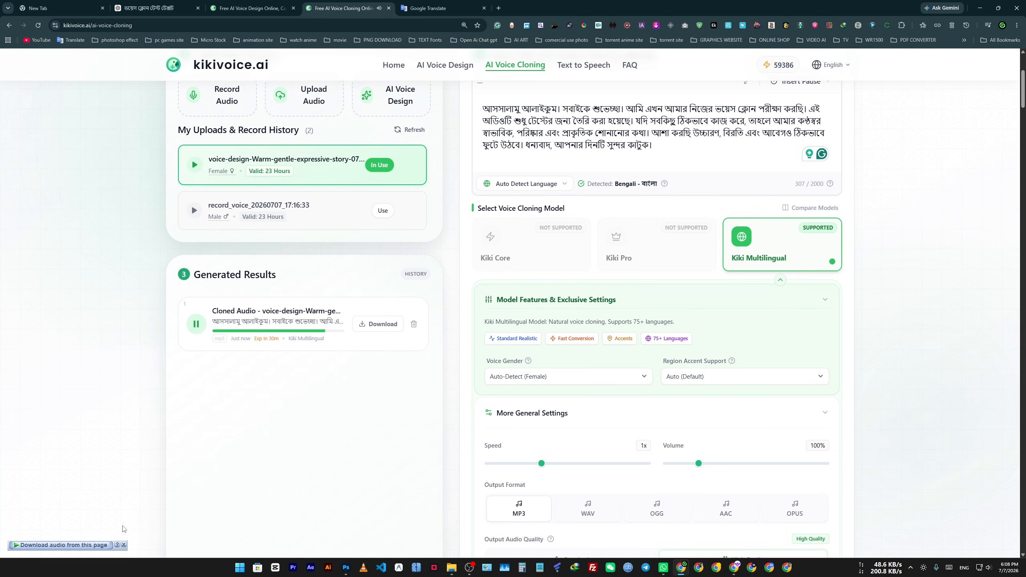
pyautogui.click(124, 545)
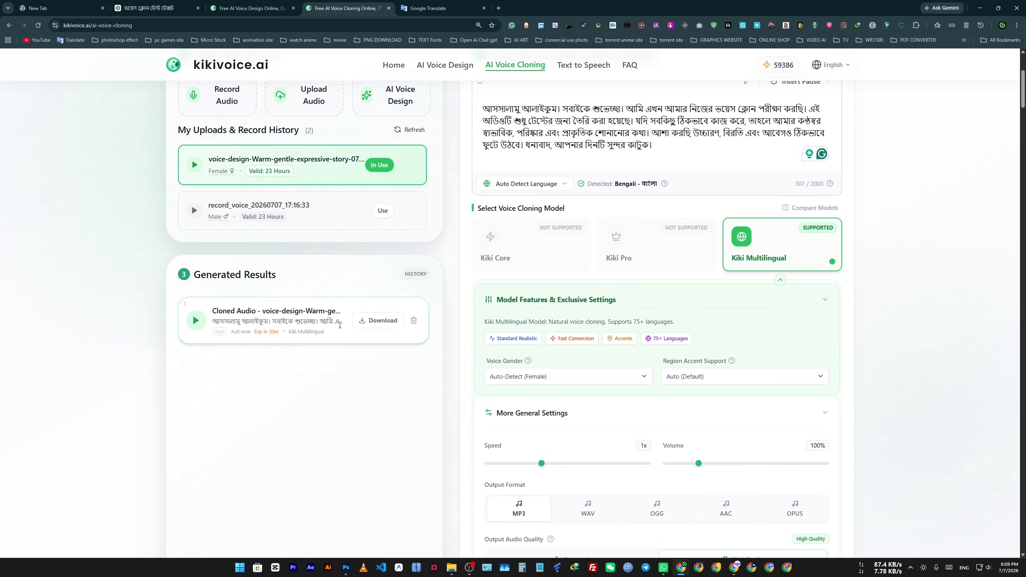
# Download the cloned audio as an MP3 file and check its playback in Media Player
pyautogui.click(380, 330)
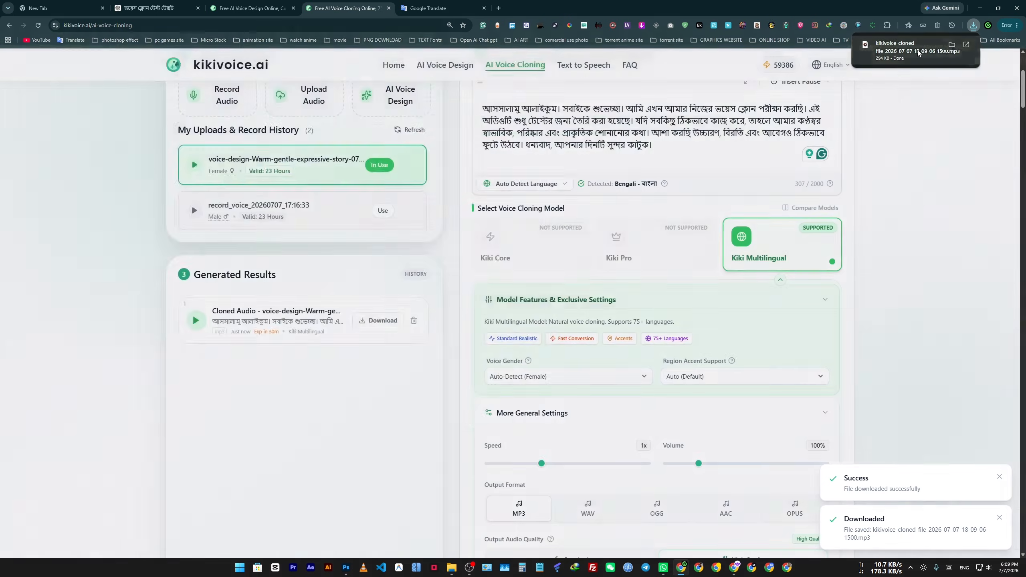
pyautogui.click(931, 39)
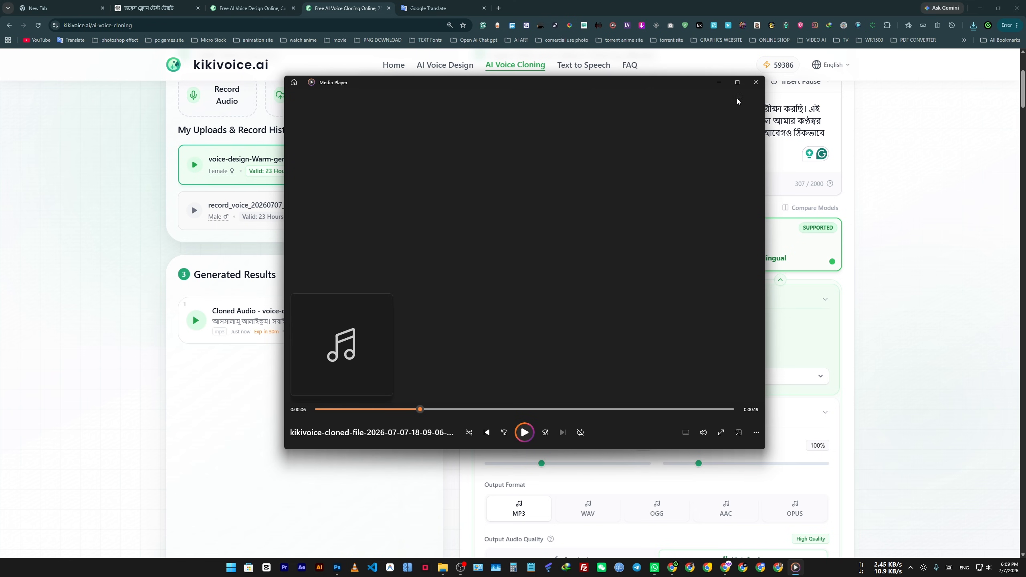
pyautogui.click(756, 82)
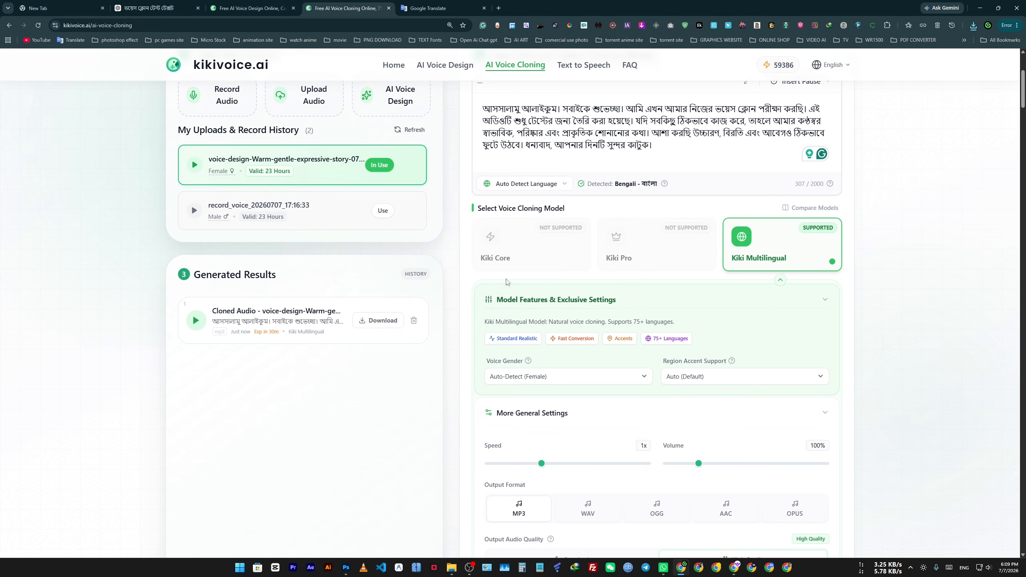
# Reload the AI Voice Cloning page and record a new voice sample about 14 seconds long
pyautogui.scroll(5, 643, 219)
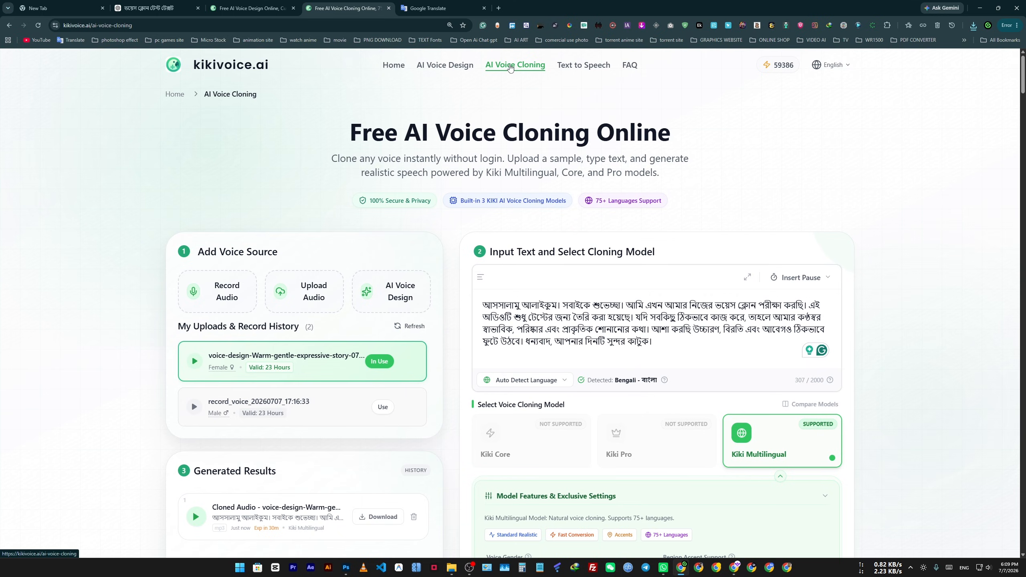
pyautogui.click(508, 65)
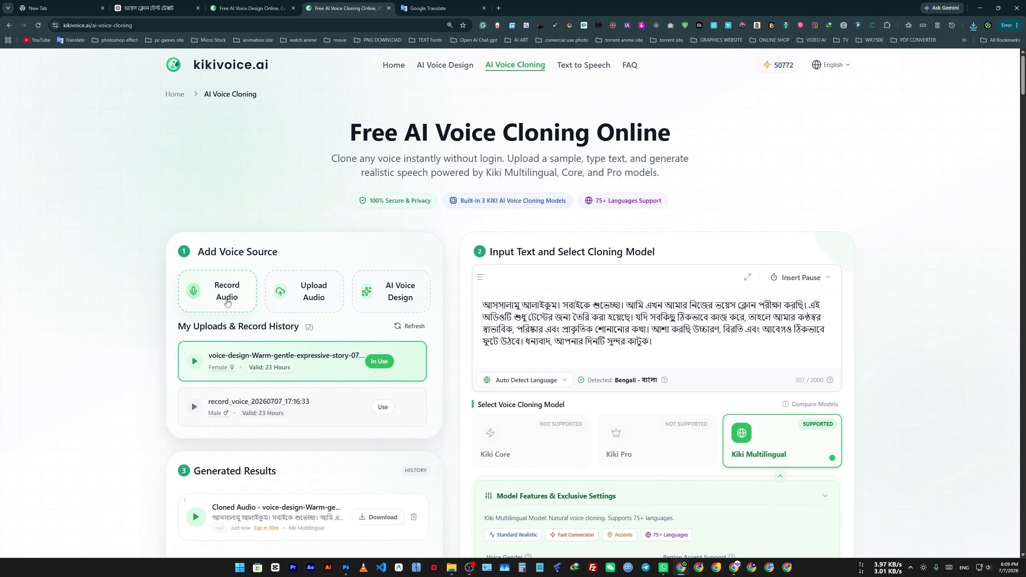
pyautogui.click(227, 301)
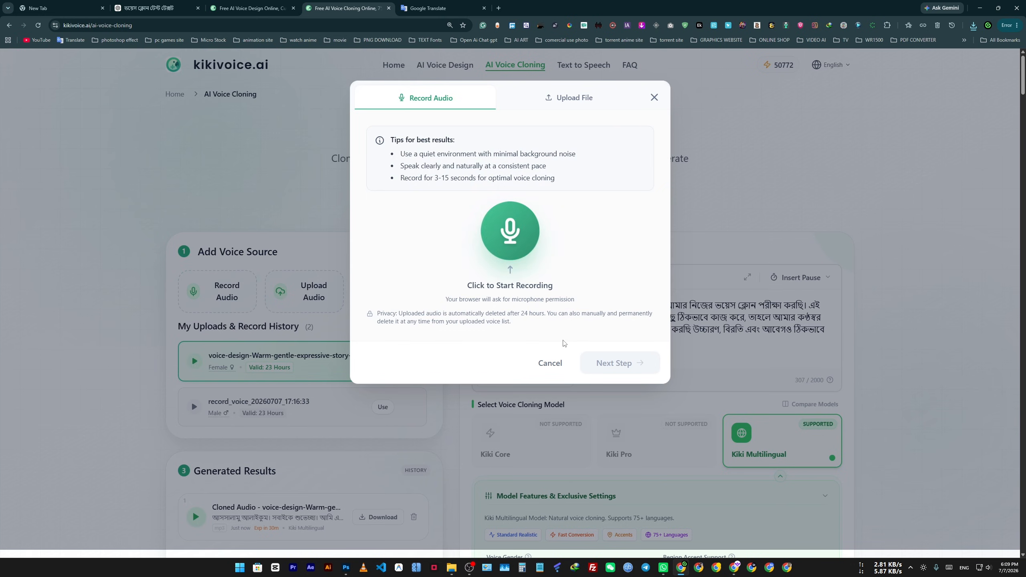
pyautogui.click(515, 246)
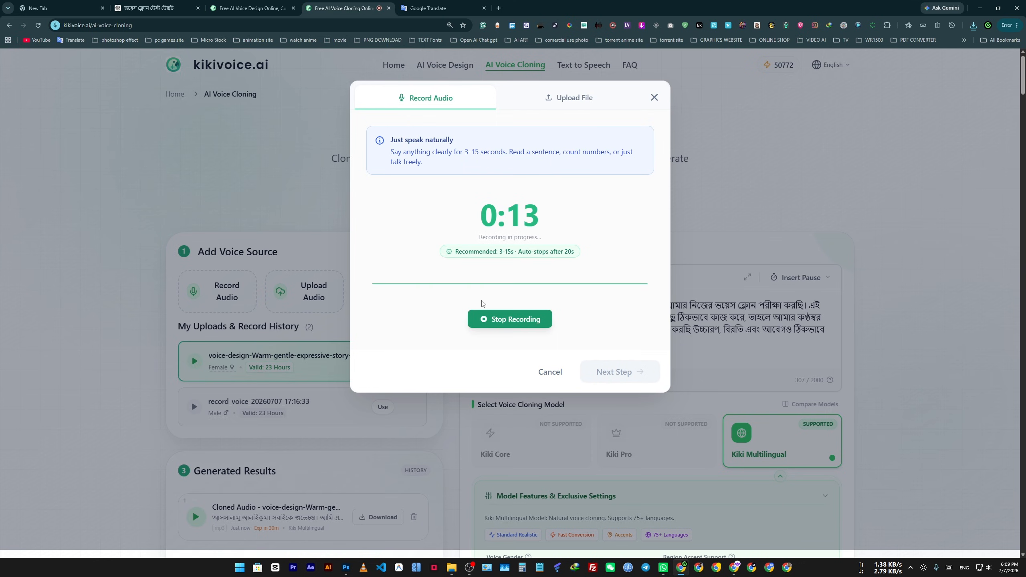
pyautogui.click(482, 314)
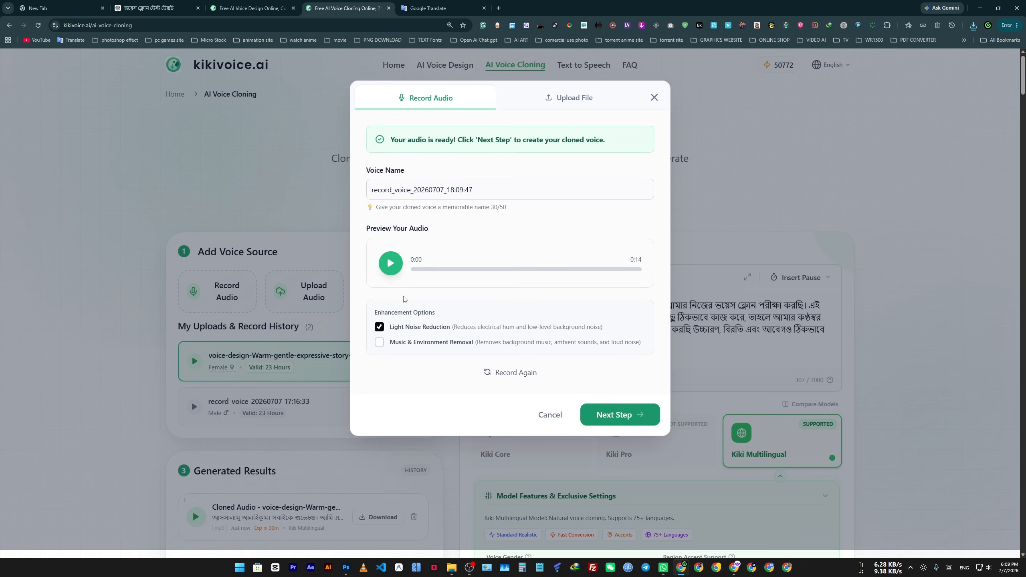
# Preview the recorded sample and compare Light Noise Reduction with Music & Environment Removal, leaving Light Noise Reduction enabled
pyautogui.click(390, 263)
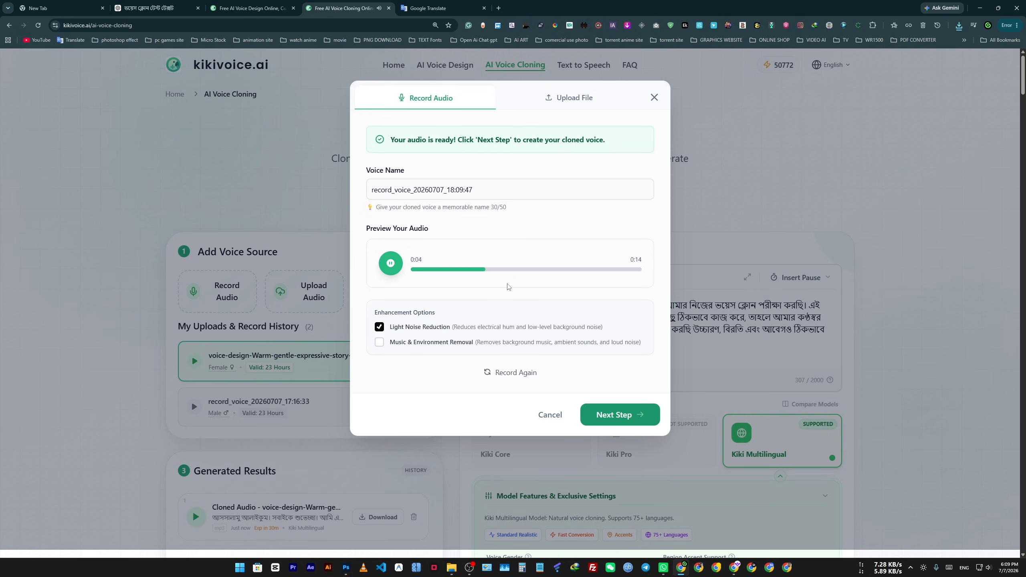
pyautogui.press('space')
pyautogui.click(380, 346)
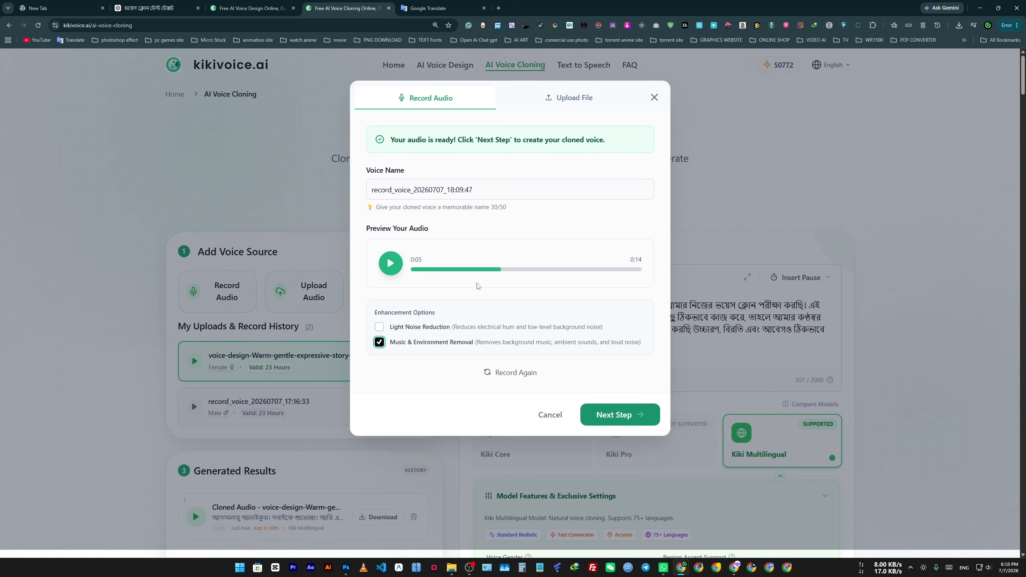
pyautogui.click(391, 262)
pyautogui.click(379, 327)
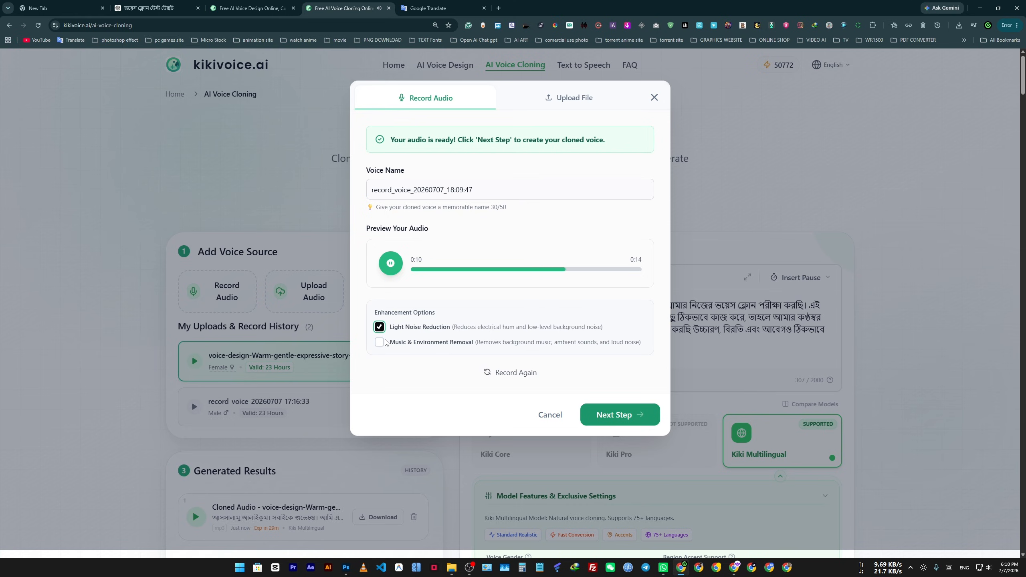
pyautogui.click(379, 342)
pyautogui.click(380, 326)
# View the audio file upload options and supported formats, returning to the recorded sample
pyautogui.click(569, 98)
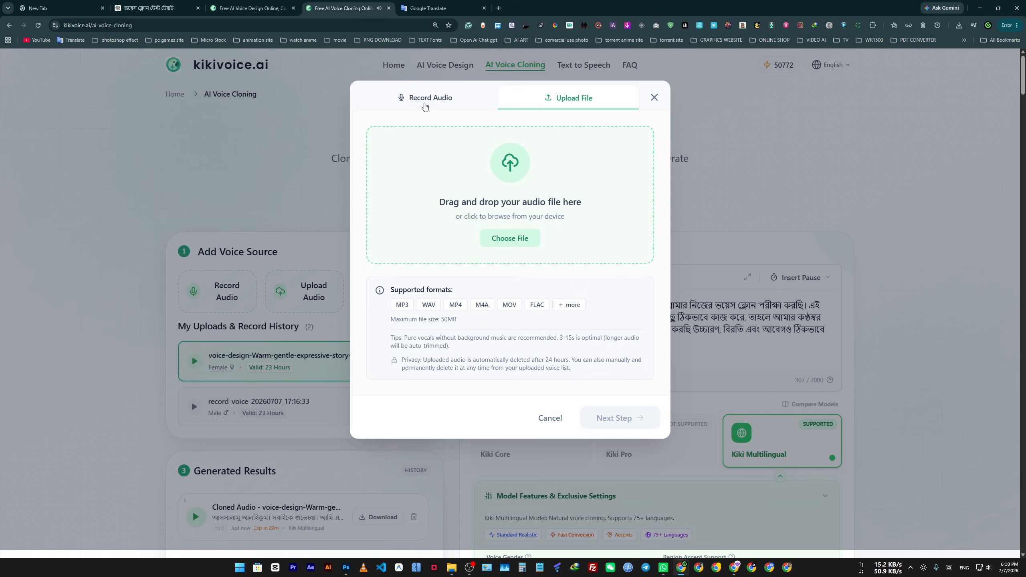
pyautogui.click(424, 104)
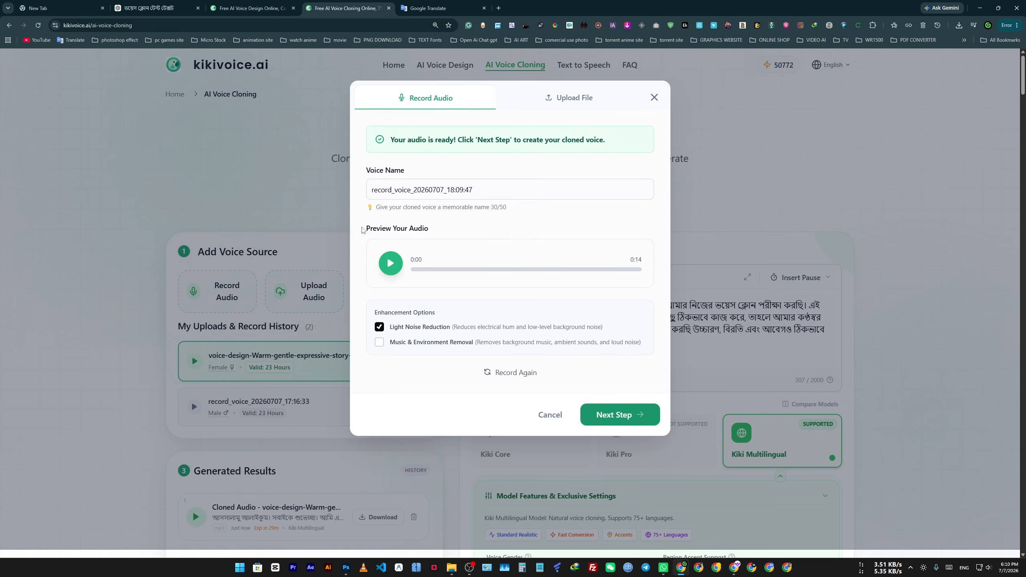
# Recheck the file upload option, then submit the recorded sample with Light Noise Reduction as the voice source for cloning
pyautogui.click(569, 99)
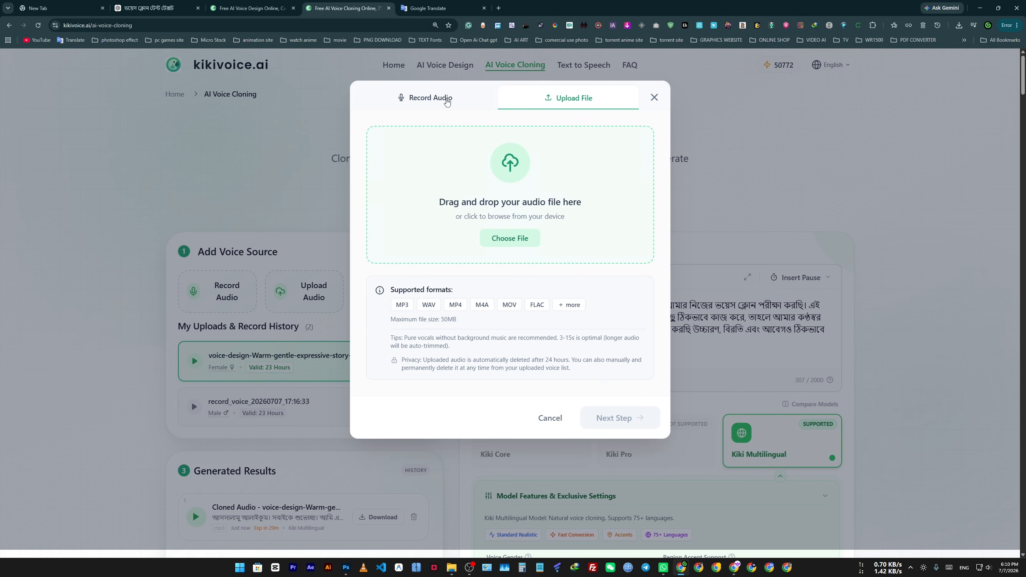
pyautogui.click(443, 100)
pyautogui.click(621, 424)
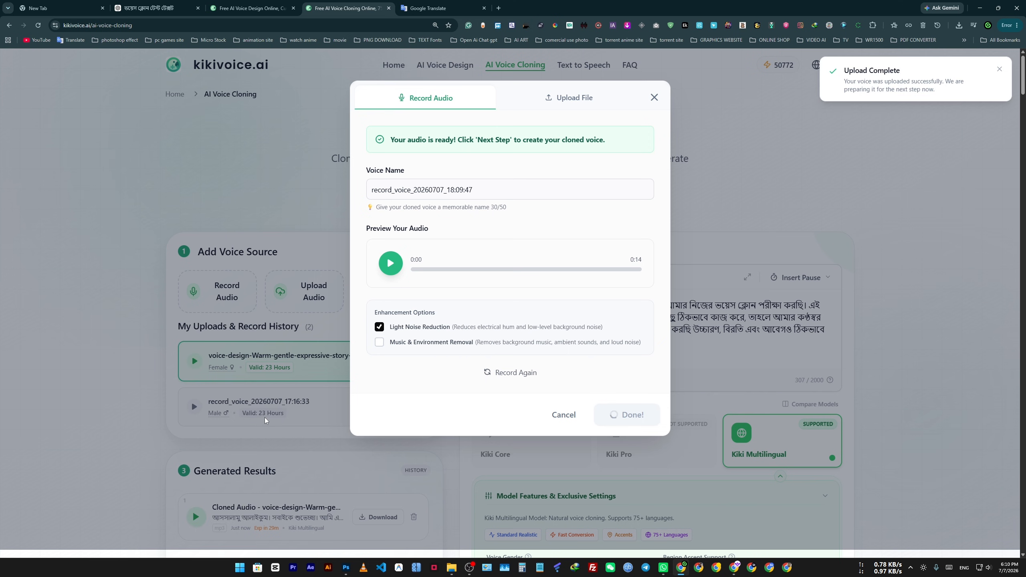
pyautogui.scroll(-1, 132, 294)
pyautogui.scroll(-1, 131, 294)
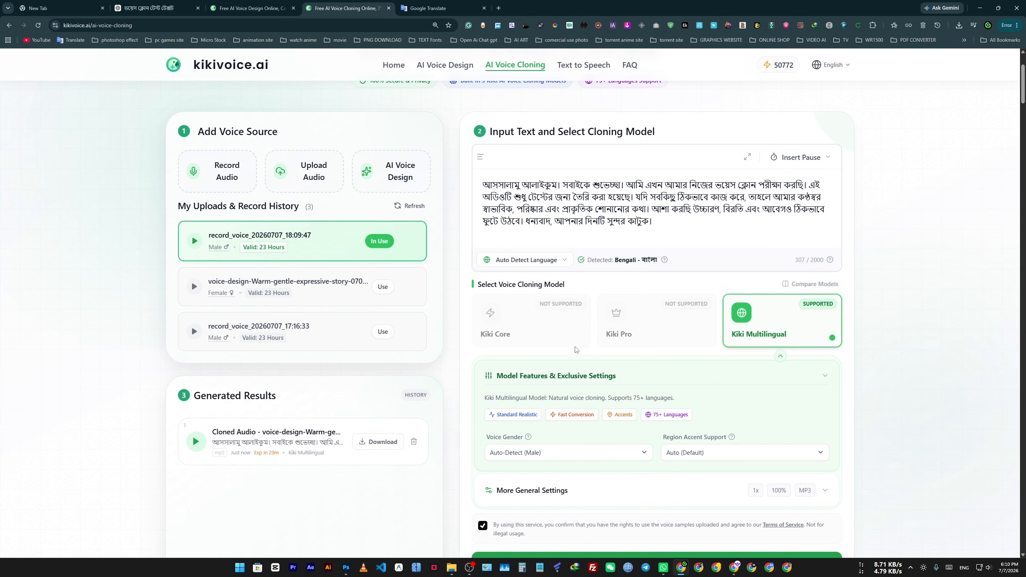
# Look through the supported languages for the input text, leaving Auto Detect selected
pyautogui.moveTo(581, 259)
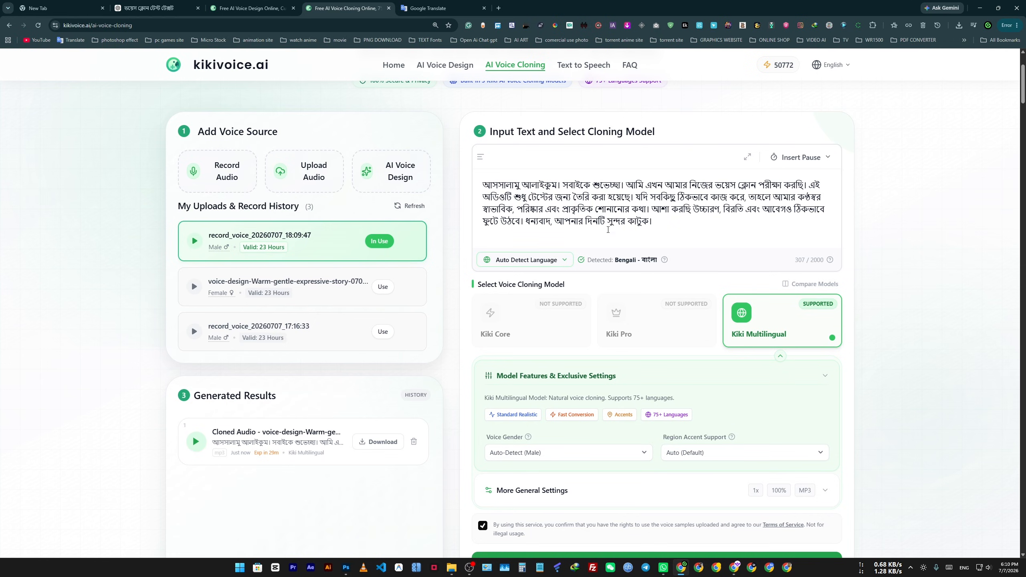
pyautogui.click(566, 263)
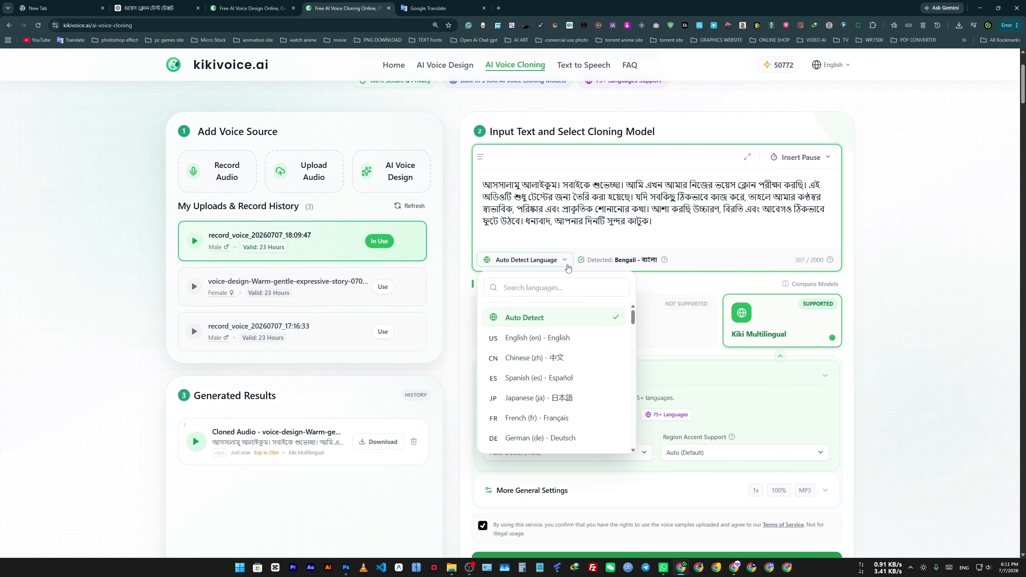
pyautogui.scroll(-8, 562, 378)
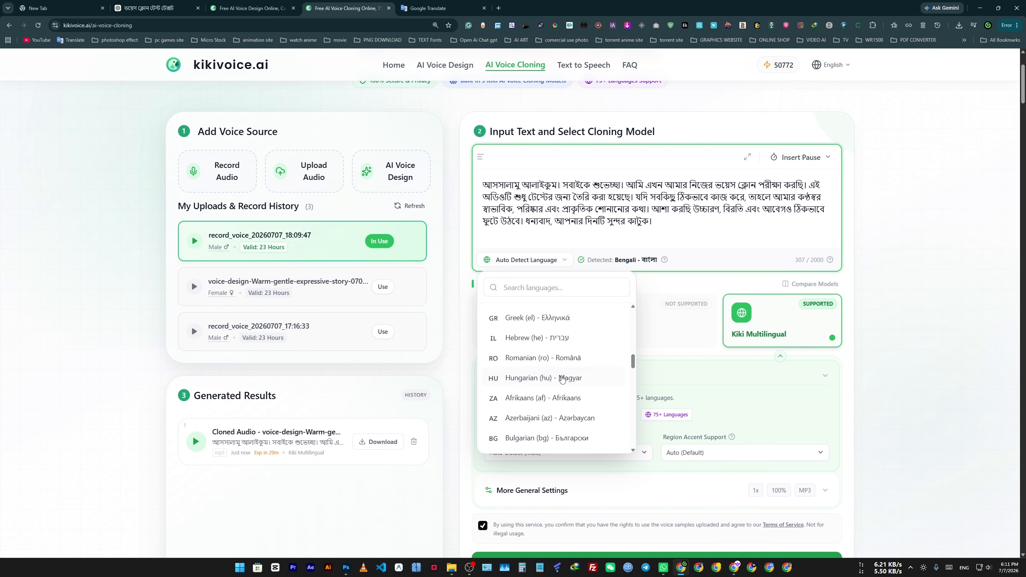
pyautogui.scroll(-12, 561, 378)
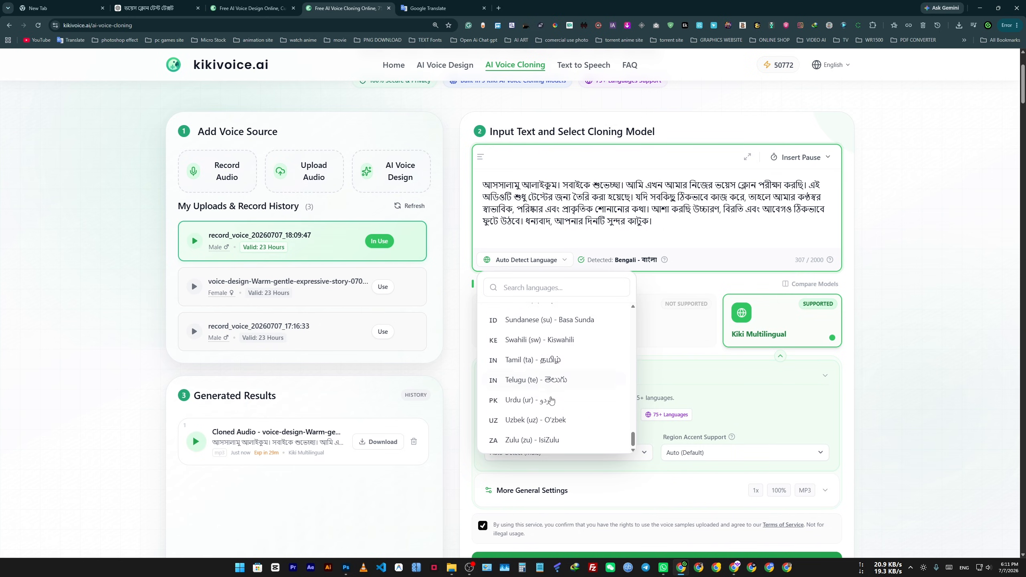
pyautogui.scroll(-3, 551, 400)
pyautogui.scroll(10, 544, 273)
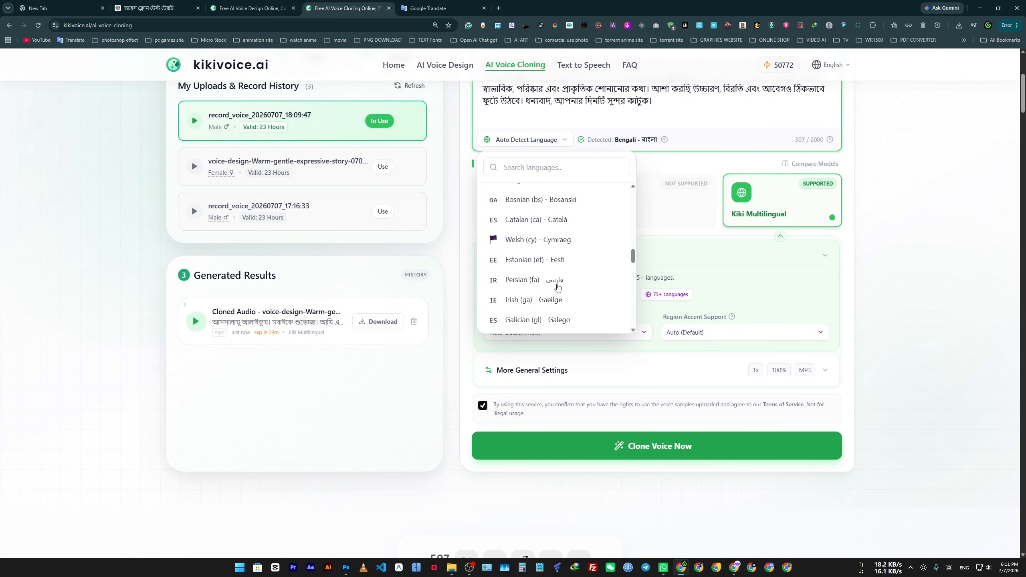
pyautogui.scroll(6, 535, 404)
pyautogui.scroll(6, 535, 453)
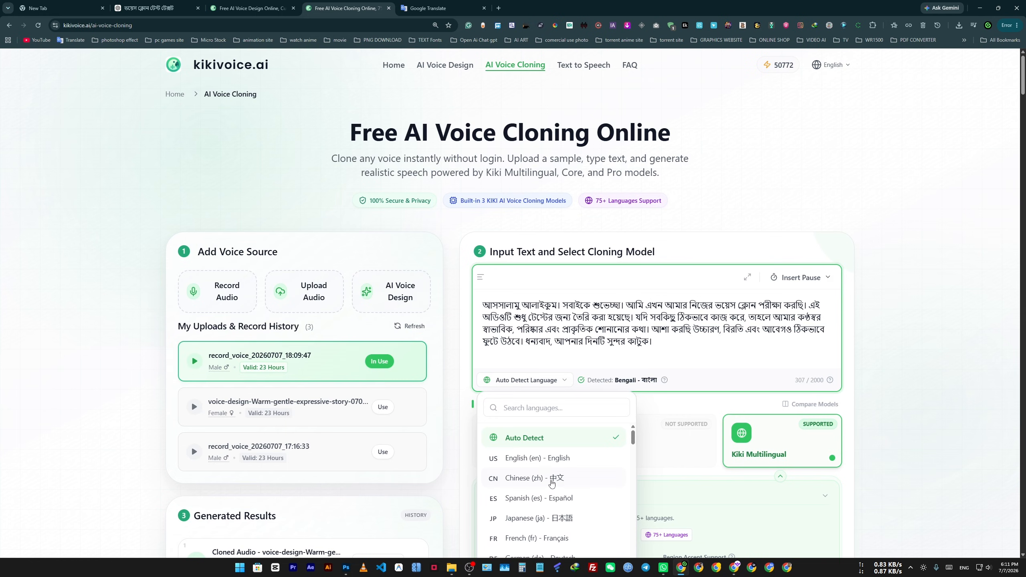
pyautogui.scroll(-5, 441, 437)
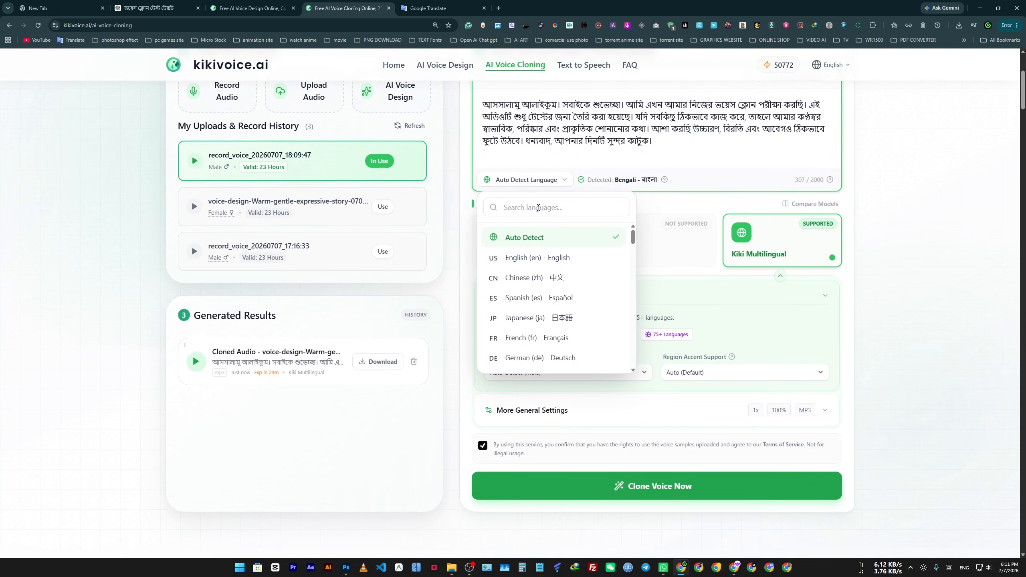
pyautogui.click(538, 207)
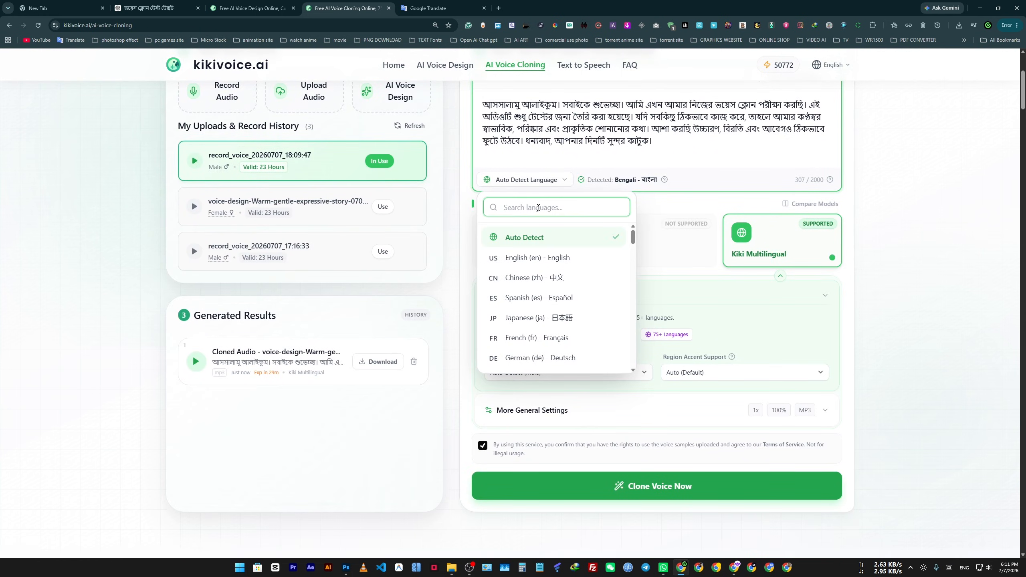
pyautogui.click(672, 212)
# Set the Kiki Multilingual model's region accent to Bangladesh and its voice gender to Male
pyautogui.scroll(-1, 659, 410)
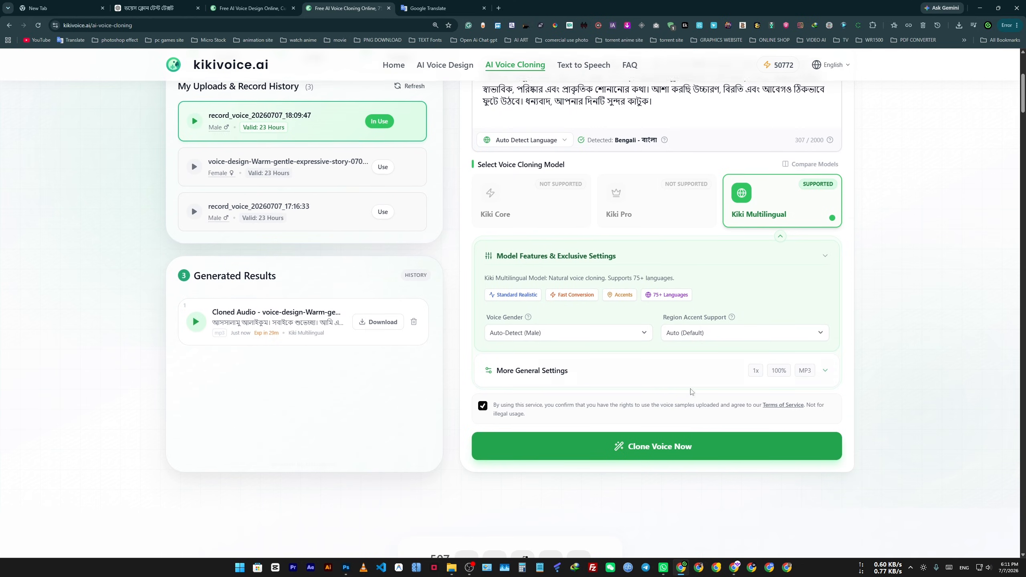
pyautogui.click(686, 334)
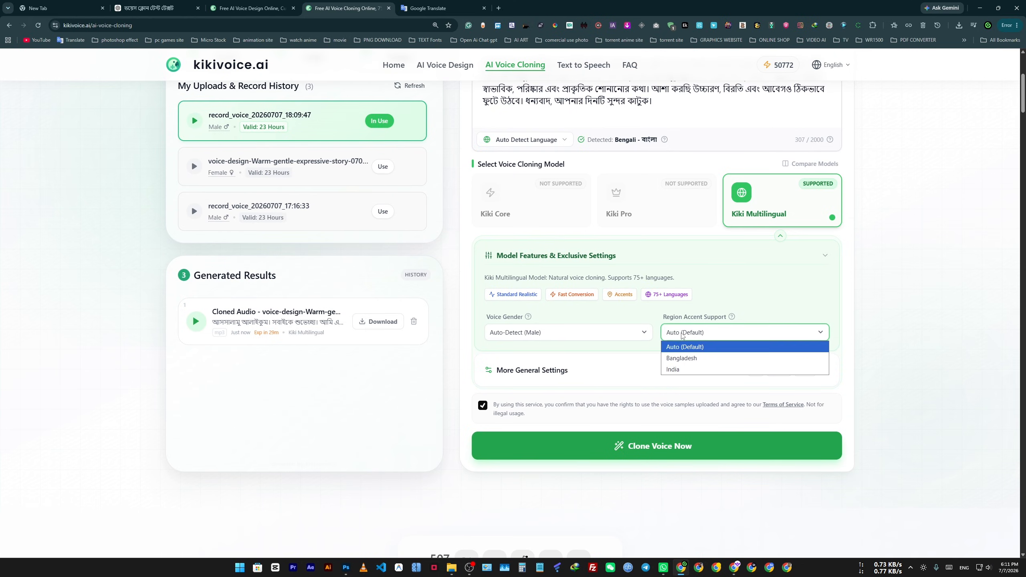
pyautogui.click(685, 358)
pyautogui.click(548, 328)
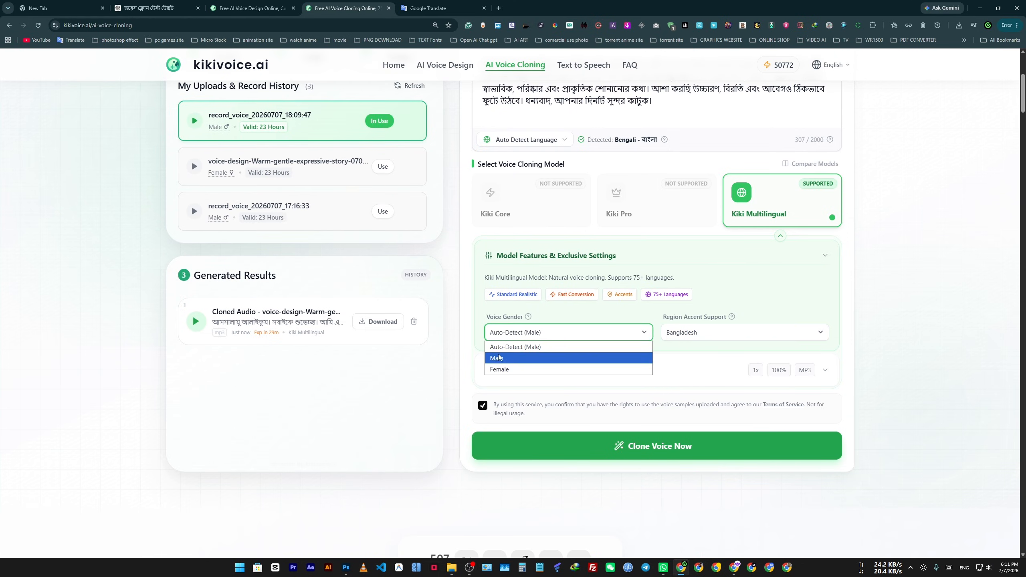
pyautogui.click(514, 361)
# Generate cloned speech from the Bengali text using the recorded voice and listen to the result
pyautogui.scroll(2, 646, 364)
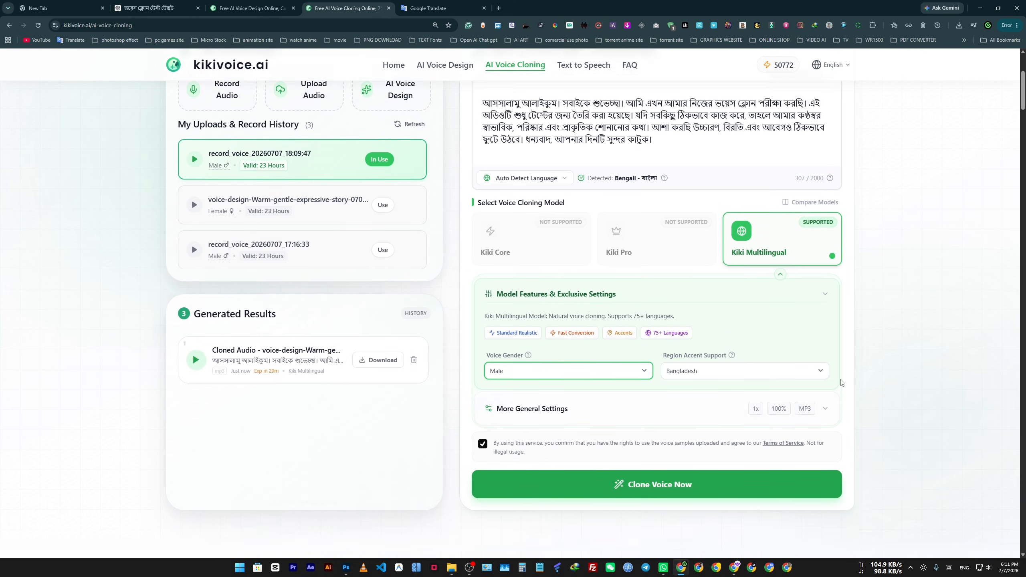
pyautogui.scroll(-4, 618, 408)
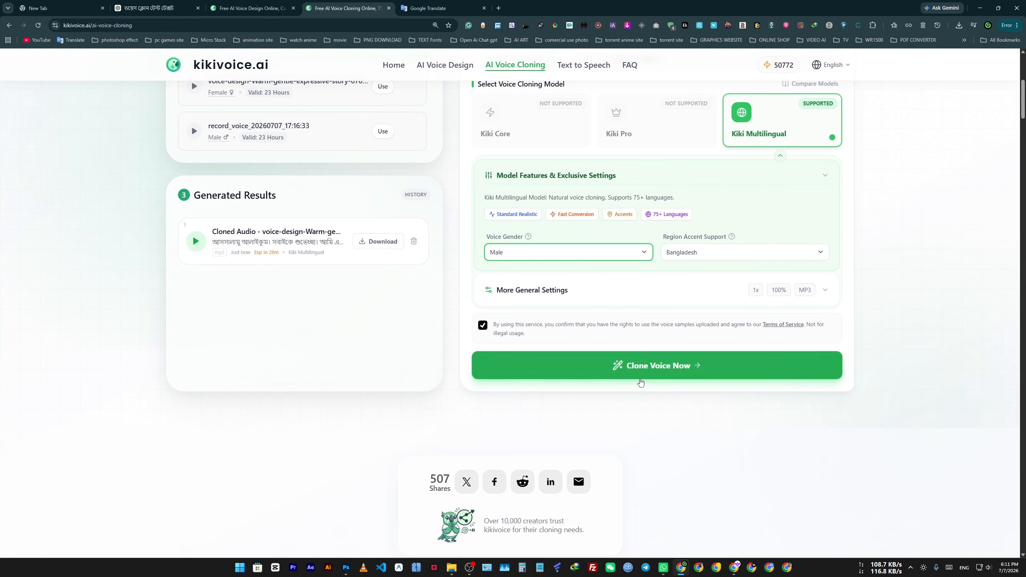
pyautogui.click(649, 365)
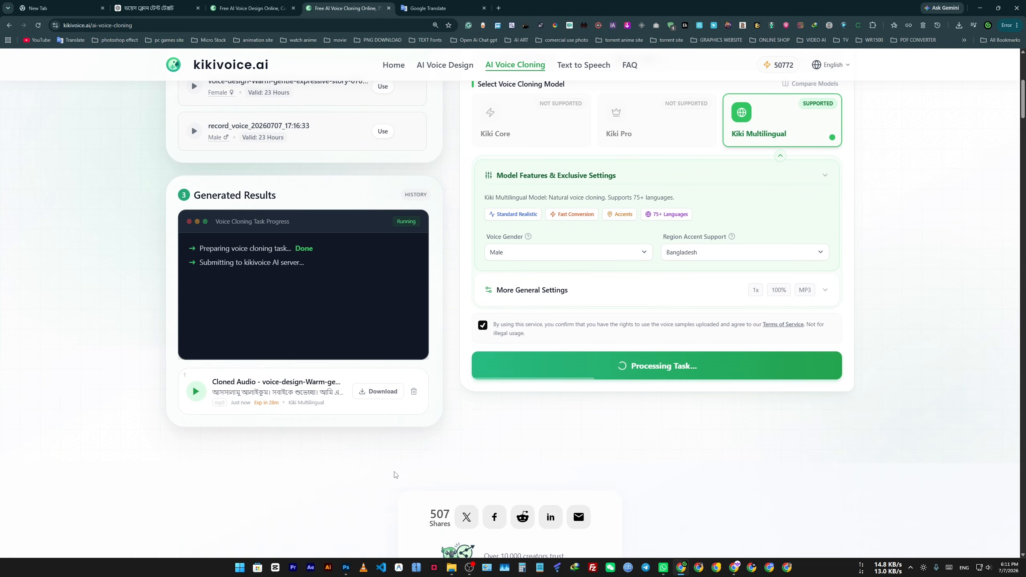
pyautogui.scroll(1, 134, 425)
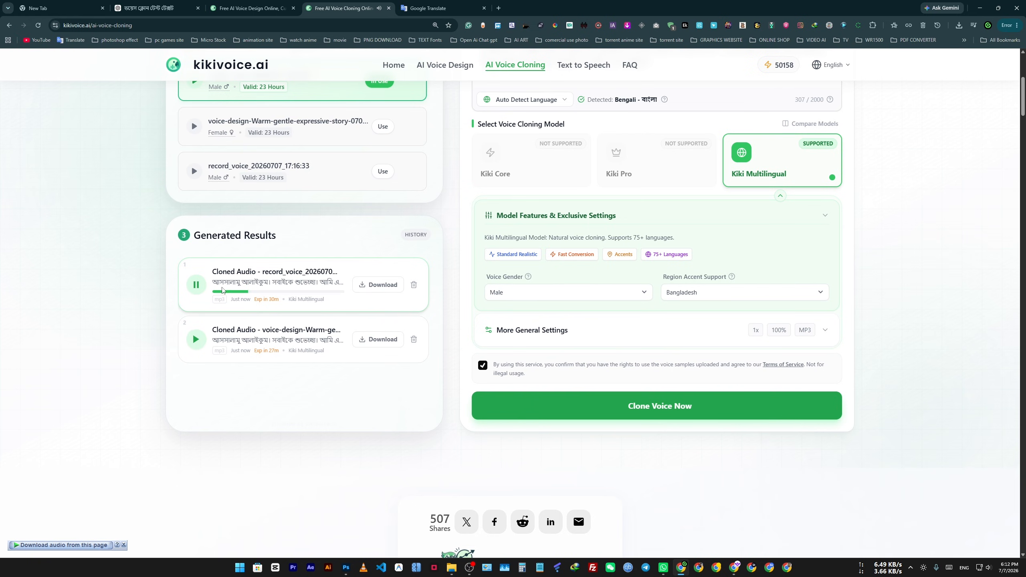
pyautogui.scroll(3, 446, 330)
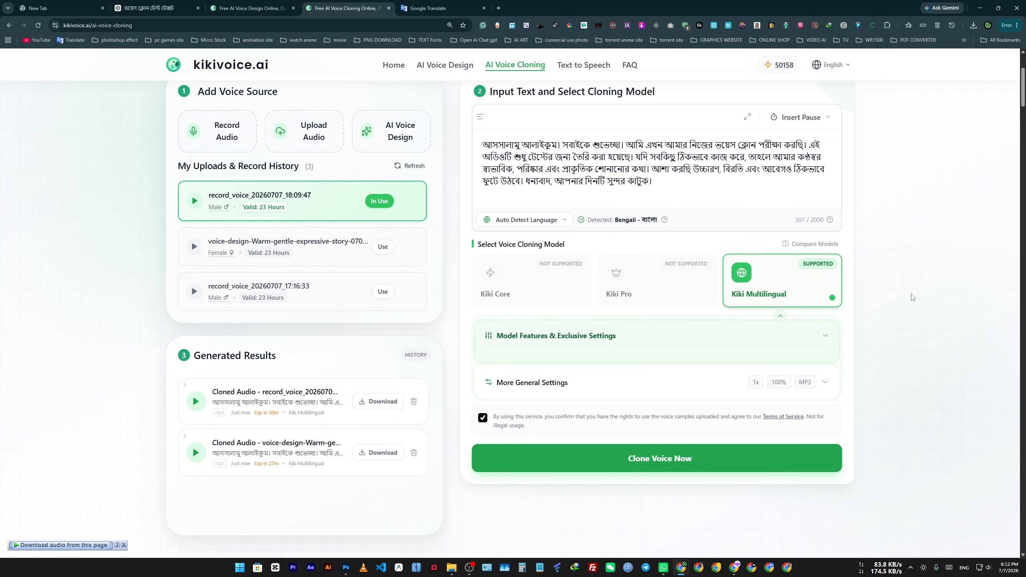
pyautogui.scroll(-4, 396, 403)
pyautogui.scroll(5, 248, 204)
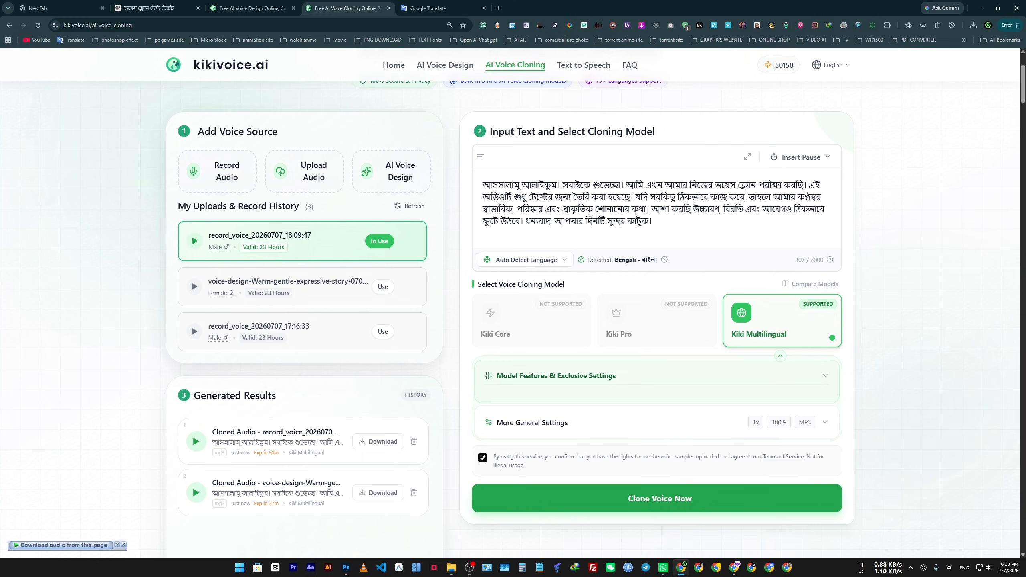
# Open the Text to Speech page and look over its script input and LLM voice list
pyautogui.click(584, 67)
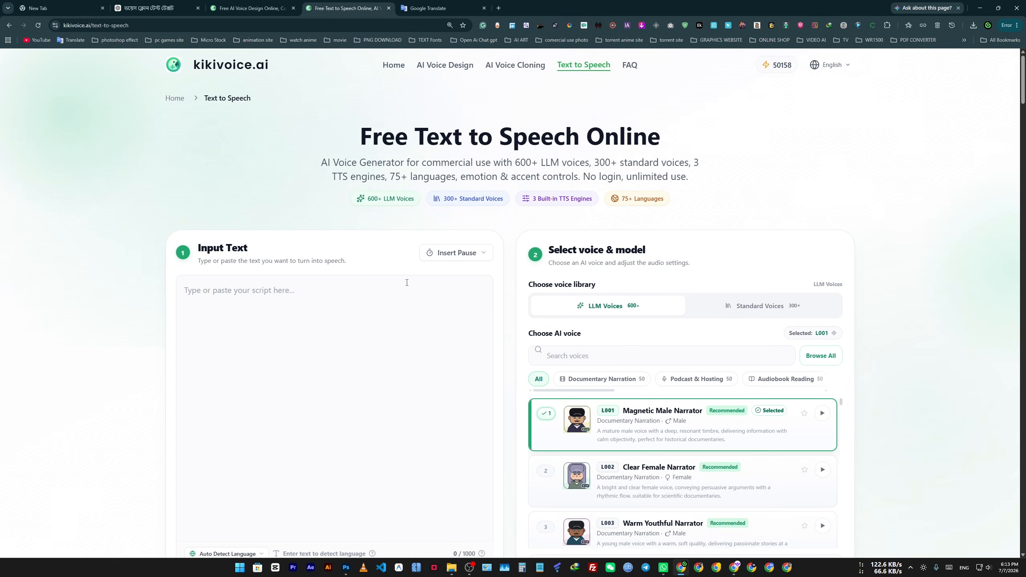
pyautogui.click(341, 295)
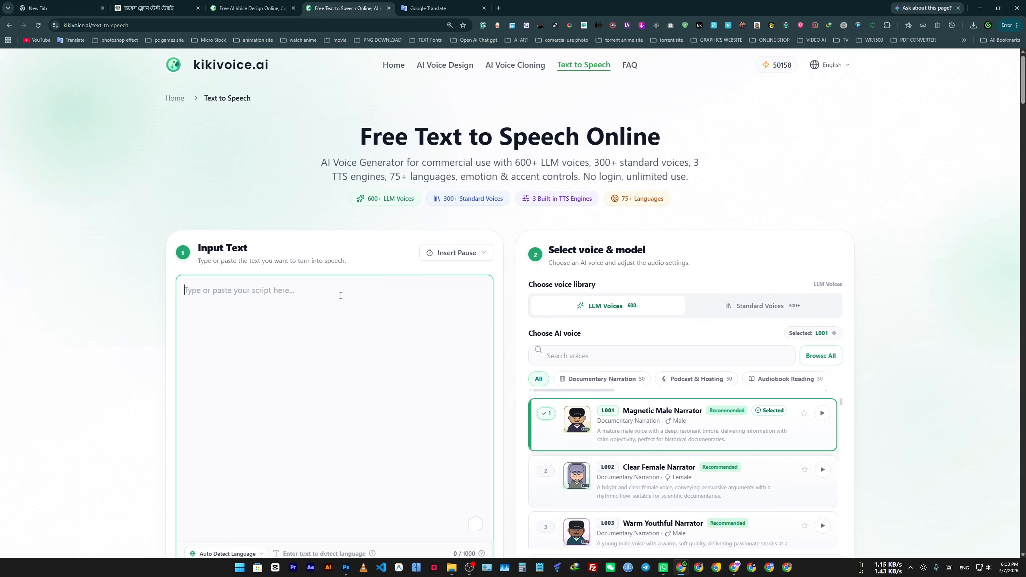
pyautogui.scroll(-5, 757, 496)
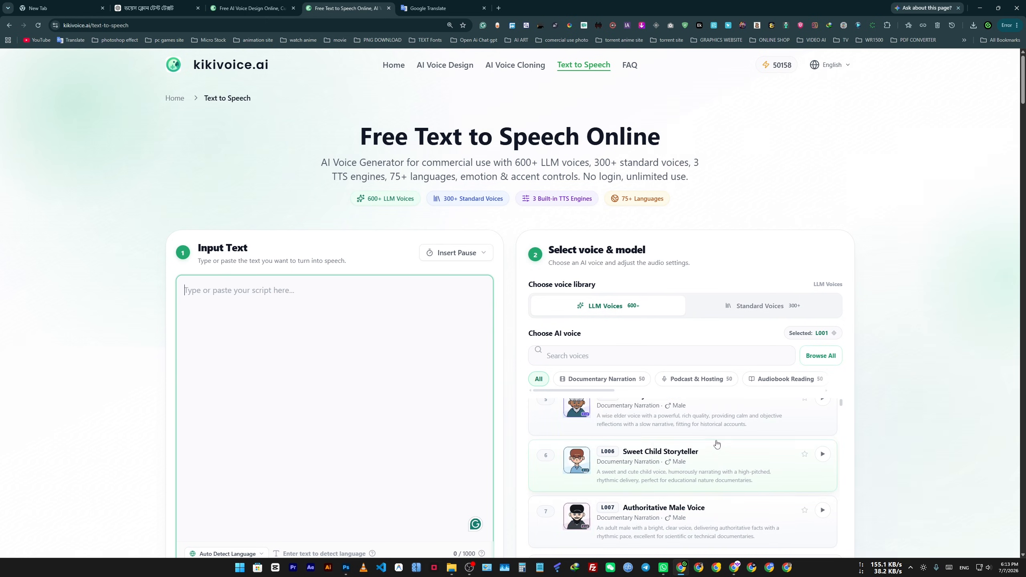
pyautogui.scroll(-3, 251, 235)
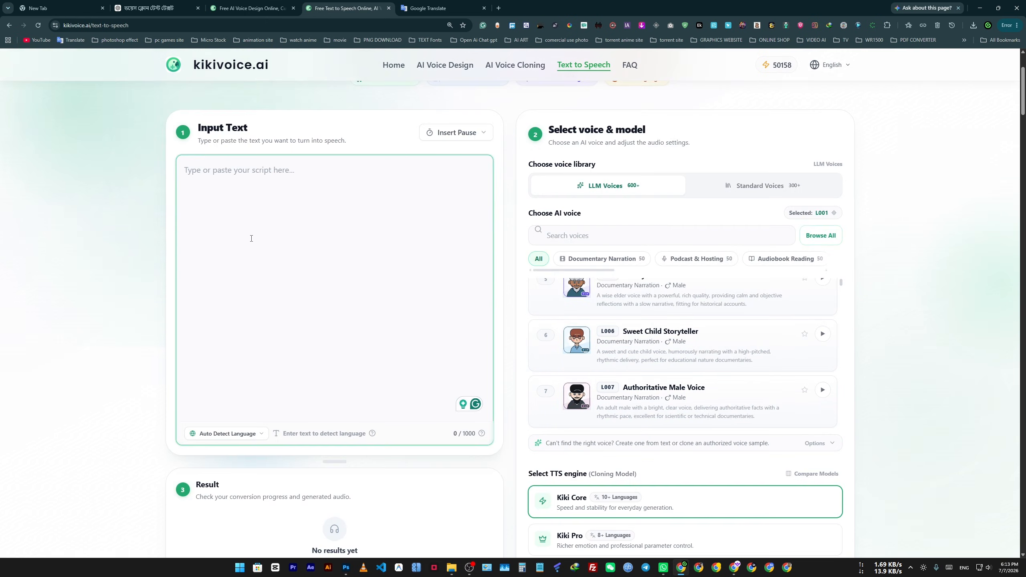
pyautogui.rightClick(269, 170)
pyautogui.click(314, 262)
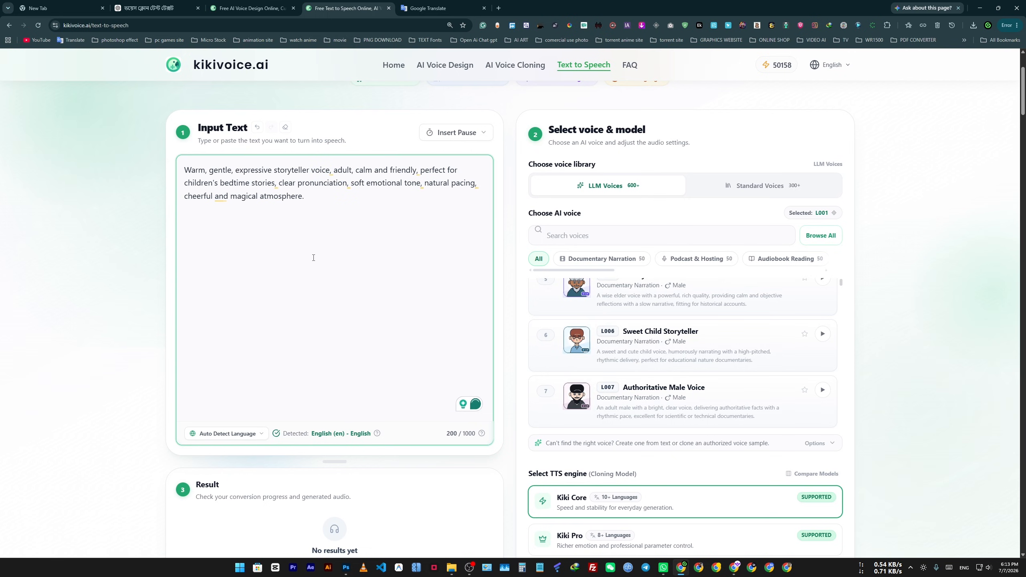
pyautogui.hotkey('ctrl', 'a')
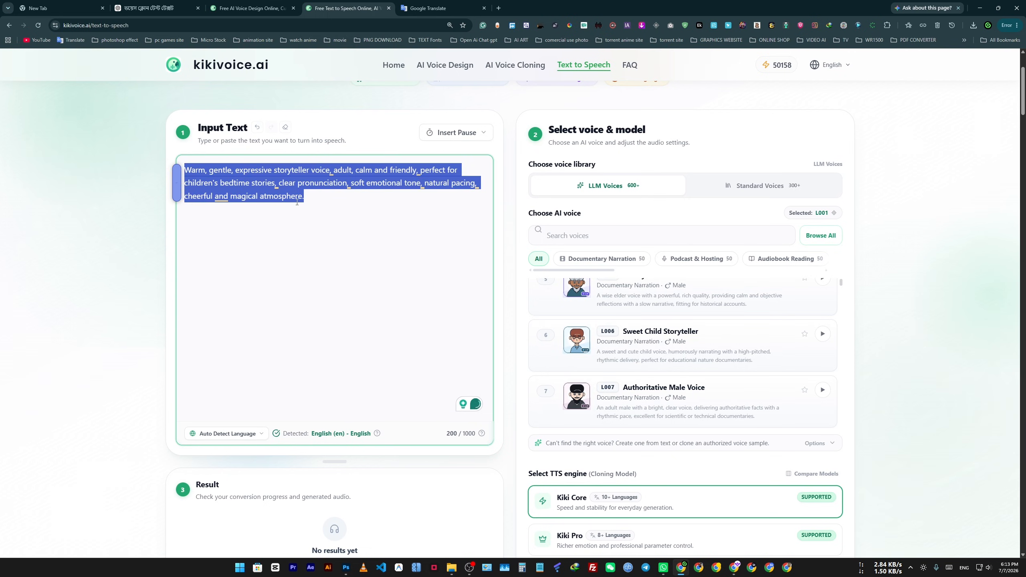
# Copy the first Bengali voice clone test paragraph from the ChatGPT conversation and paste it as the Text to Speech script
pyautogui.press('super')
pyautogui.hotkey('ctrl', '2')
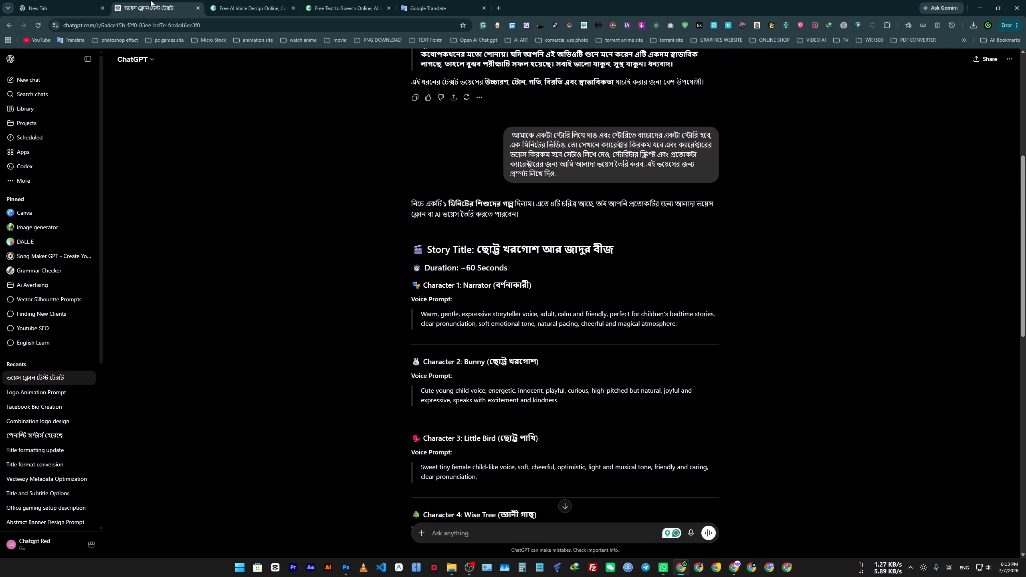
pyautogui.scroll(1, 564, 139)
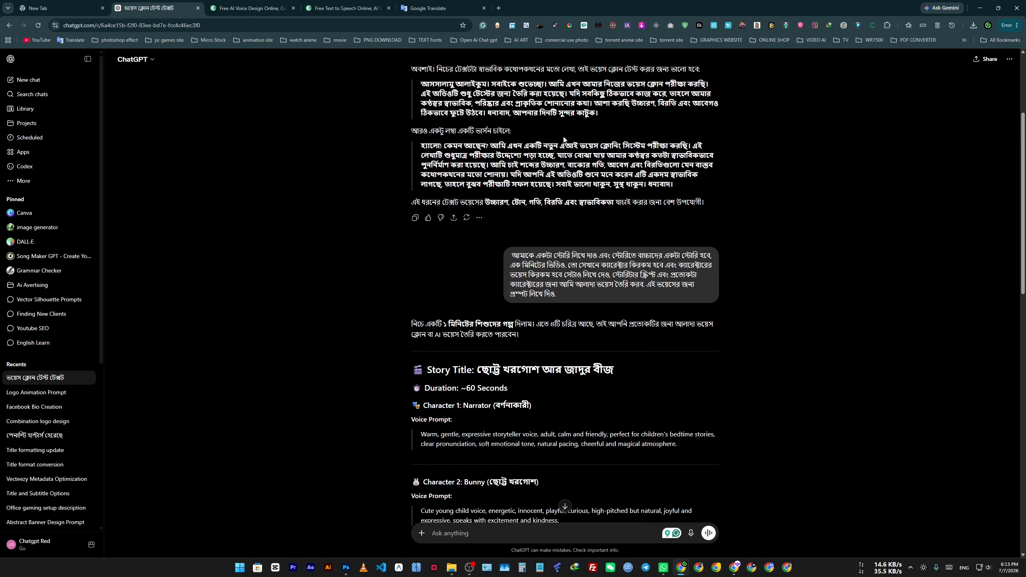
pyautogui.tripleClick(540, 102)
pyautogui.hotkey('ctrl', 'c')
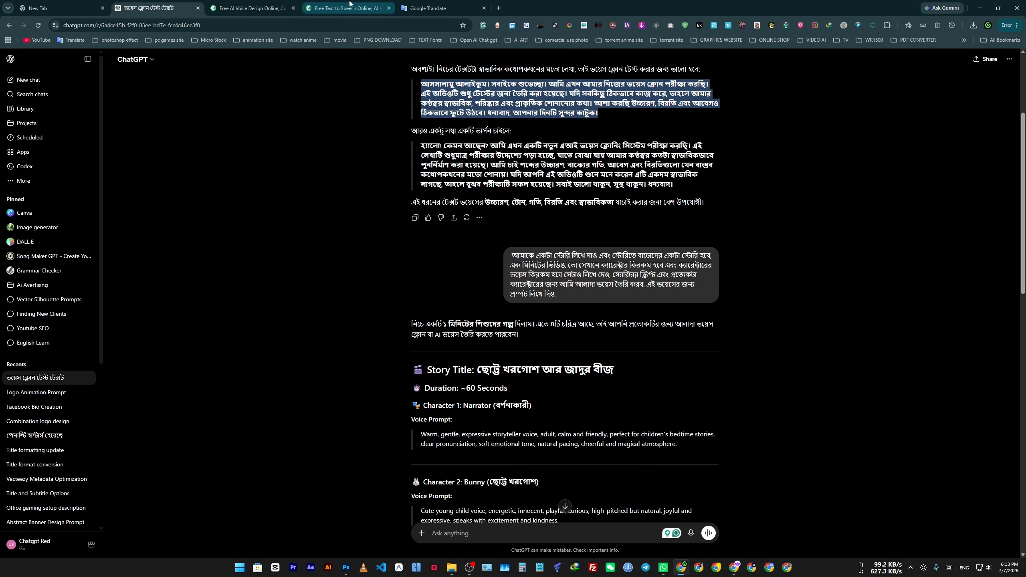
pyautogui.click(350, 5)
pyautogui.hotkey('ctrl', 'v')
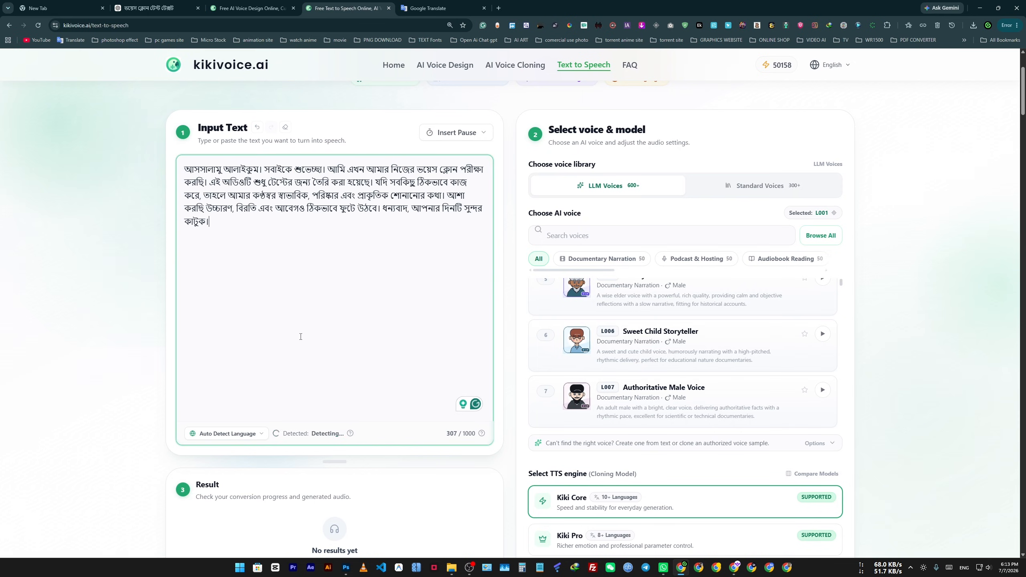
# Compare the LLM Voices library with the Bengali Standard Voices, returning to browse the LLM narrators
pyautogui.scroll(-1, 685, 426)
pyautogui.scroll(-8, 685, 420)
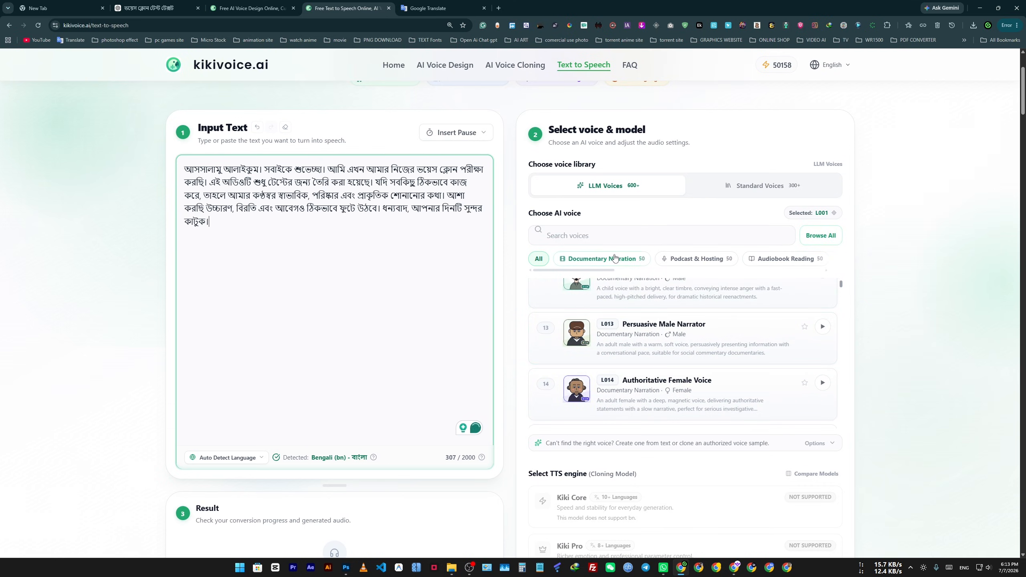
pyautogui.scroll(-1, 611, 226)
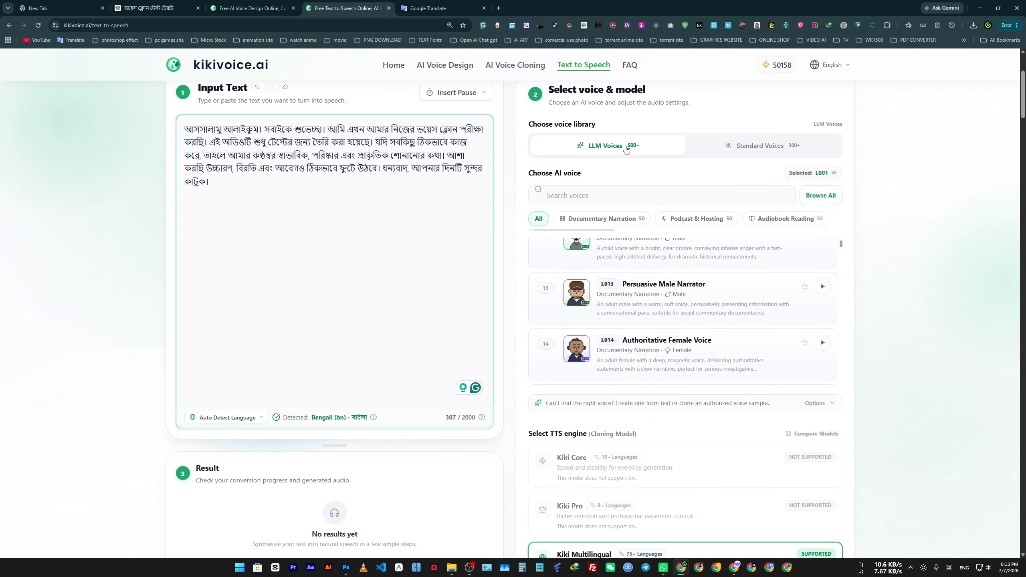
pyautogui.click(762, 146)
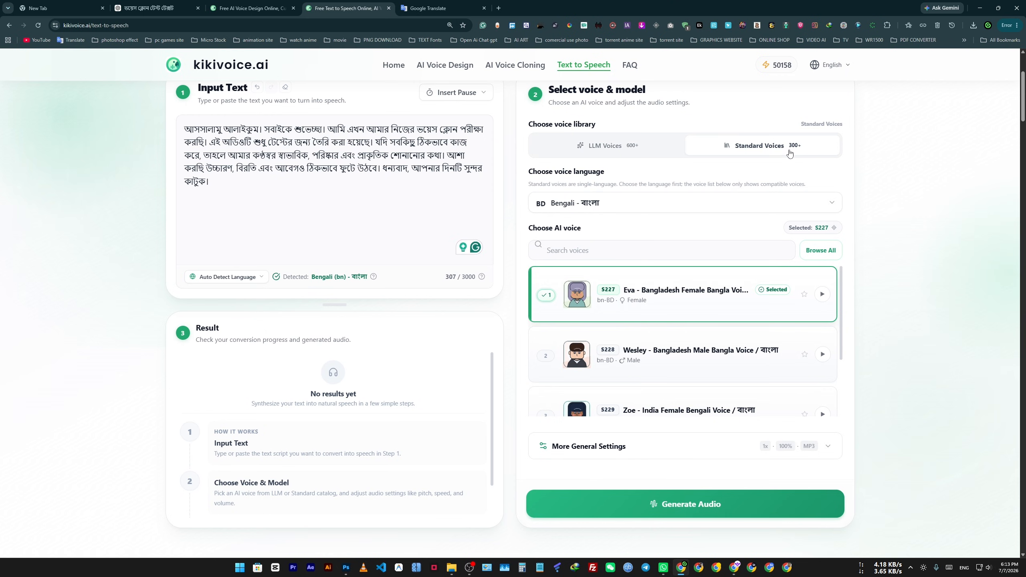
pyautogui.click(631, 146)
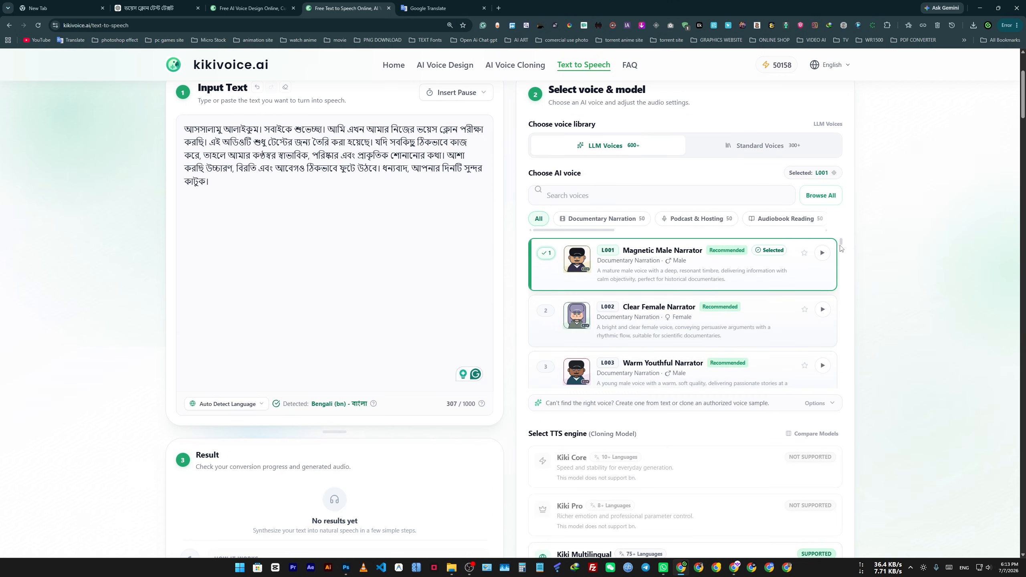
pyautogui.moveTo(843, 296); pyautogui.dragTo(834, 309)
pyautogui.scroll(-4, 663, 334)
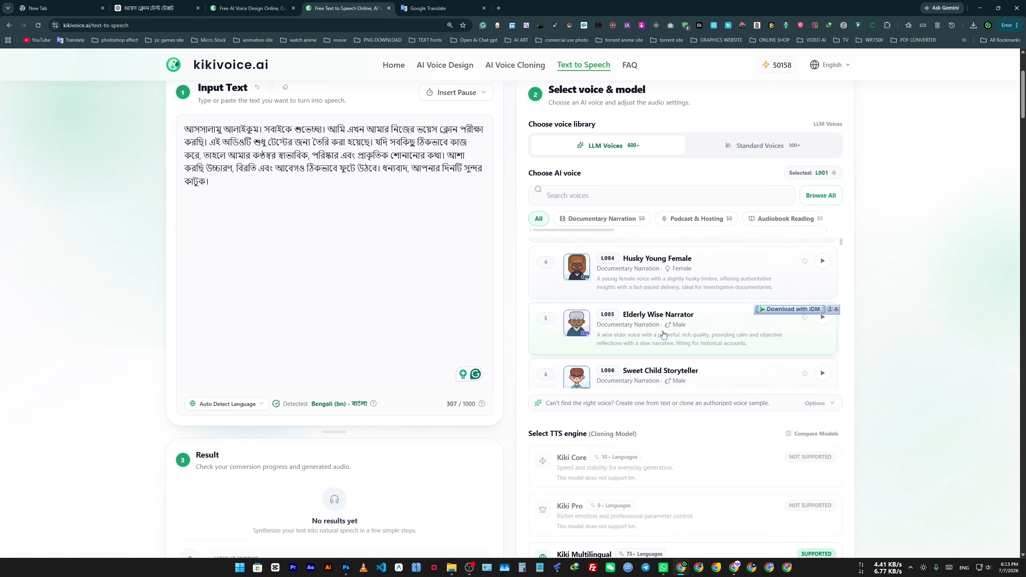
# Browse the full LLM voice library and filter it to the Children's Education category
pyautogui.click(813, 197)
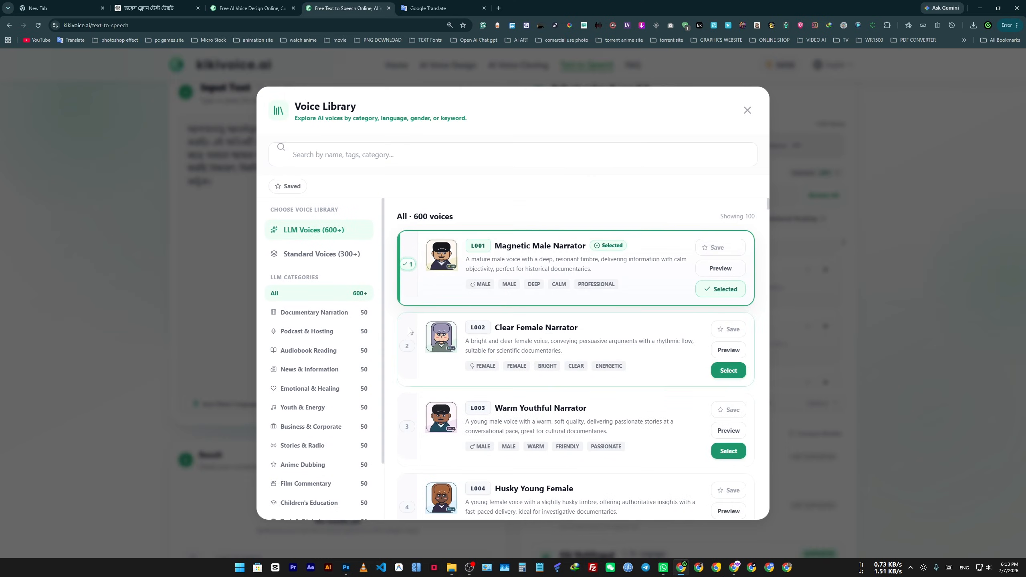
pyautogui.scroll(-2, 291, 320)
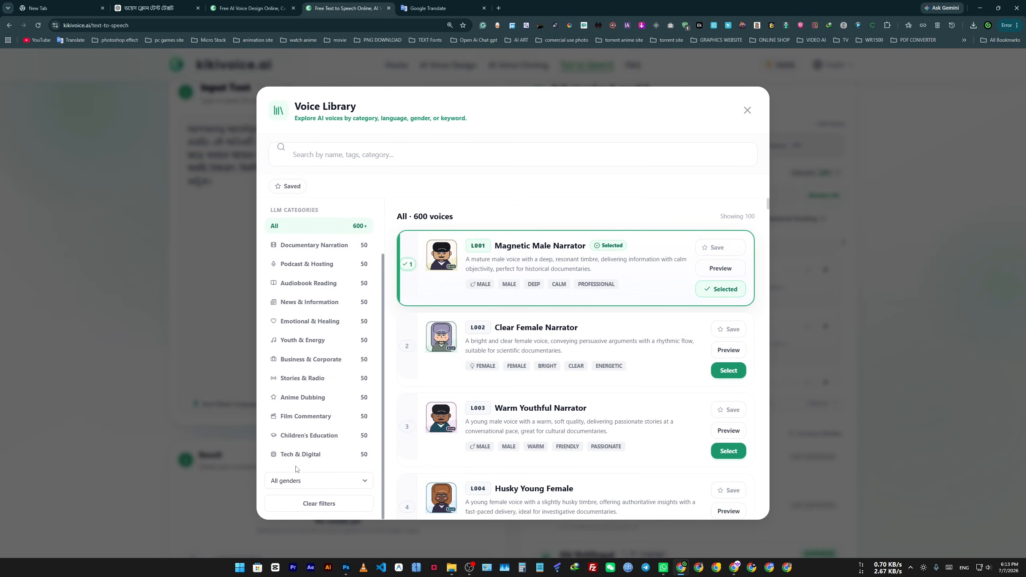
pyautogui.click(303, 436)
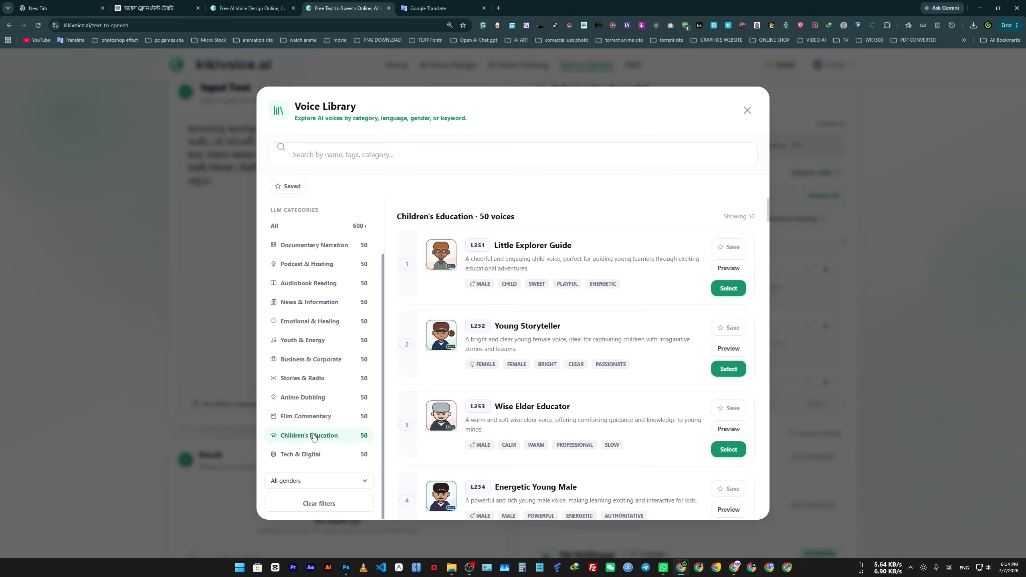
# Filter the voice library to Anime Dubbing, preview the Mysterious Elder Sage voice, and select it as the AI voice
pyautogui.click(299, 398)
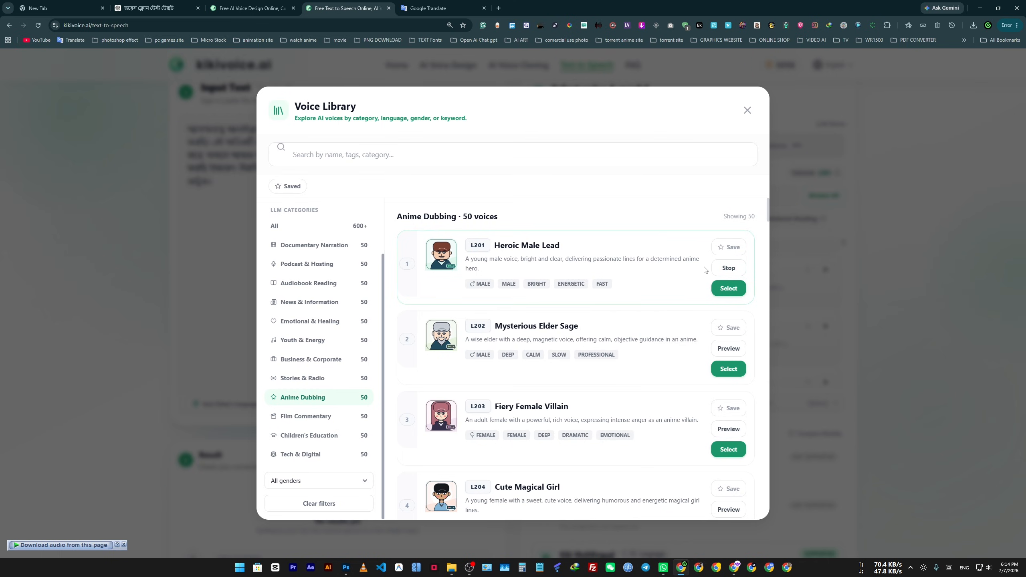
pyautogui.click(728, 348)
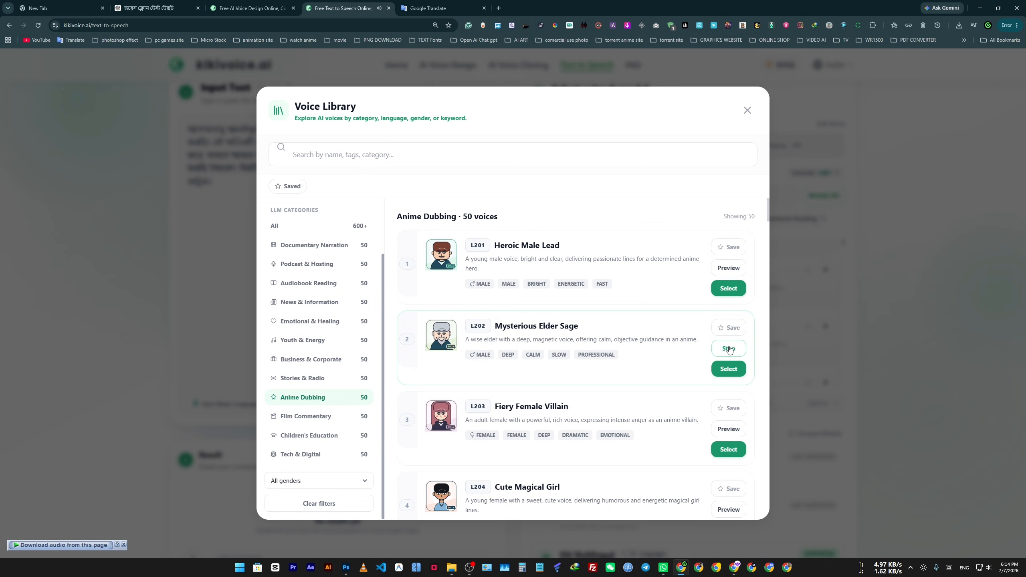
pyautogui.click(729, 369)
# Check the TTS engines' language support and set the script language to English instead of automatic detection
pyautogui.scroll(-8, 932, 403)
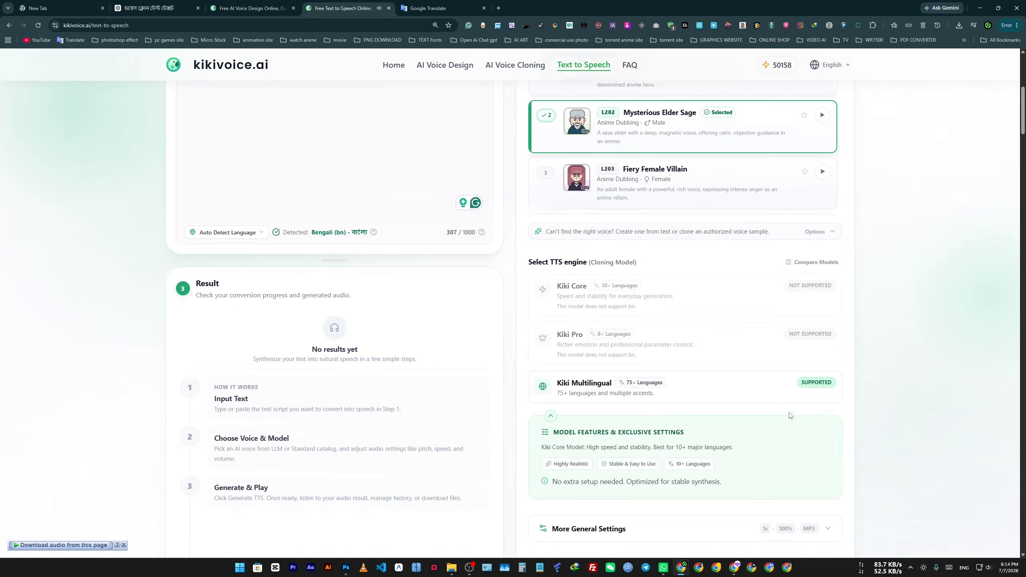
pyautogui.click(691, 402)
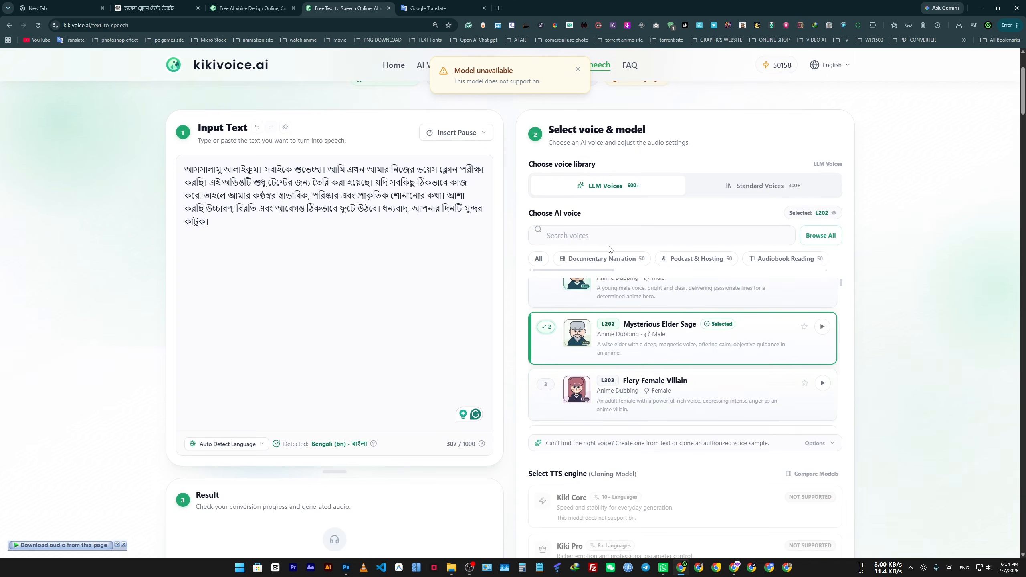
pyautogui.click(250, 445)
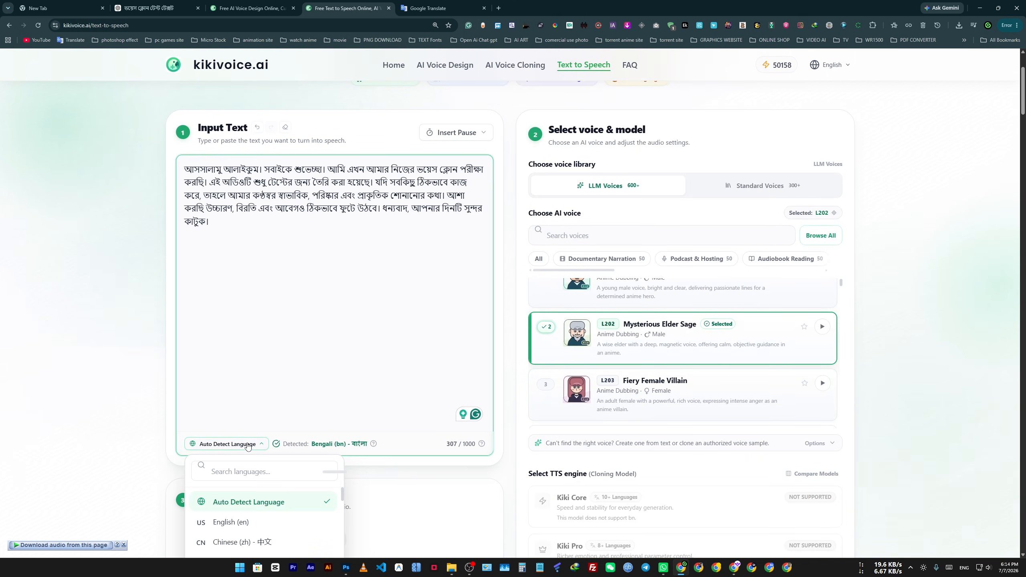
pyautogui.click(241, 523)
# Try to generate audio from the Bengali script with the Kiki Core engine
pyautogui.scroll(-4, 974, 351)
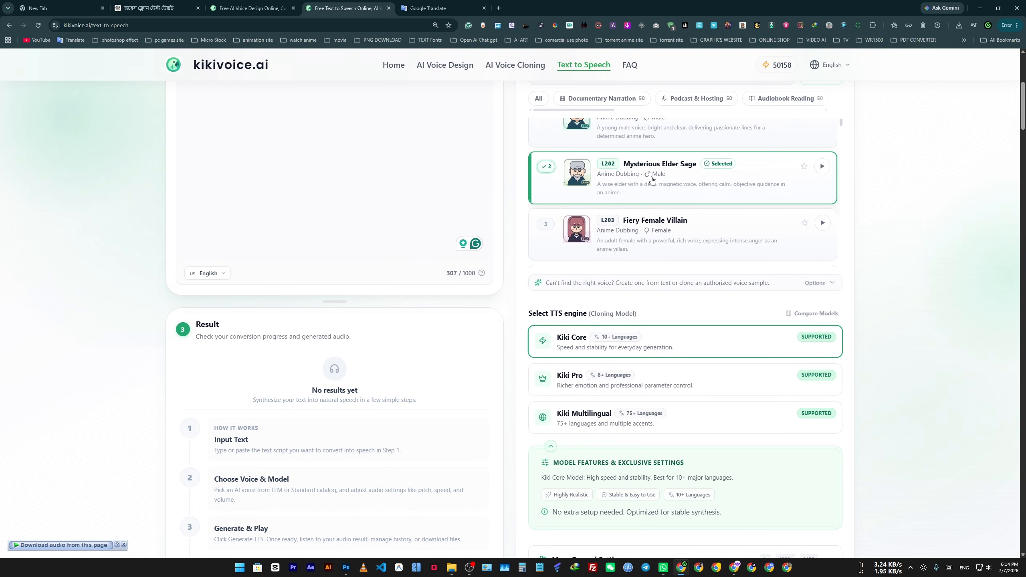
pyautogui.scroll(-5, 686, 404)
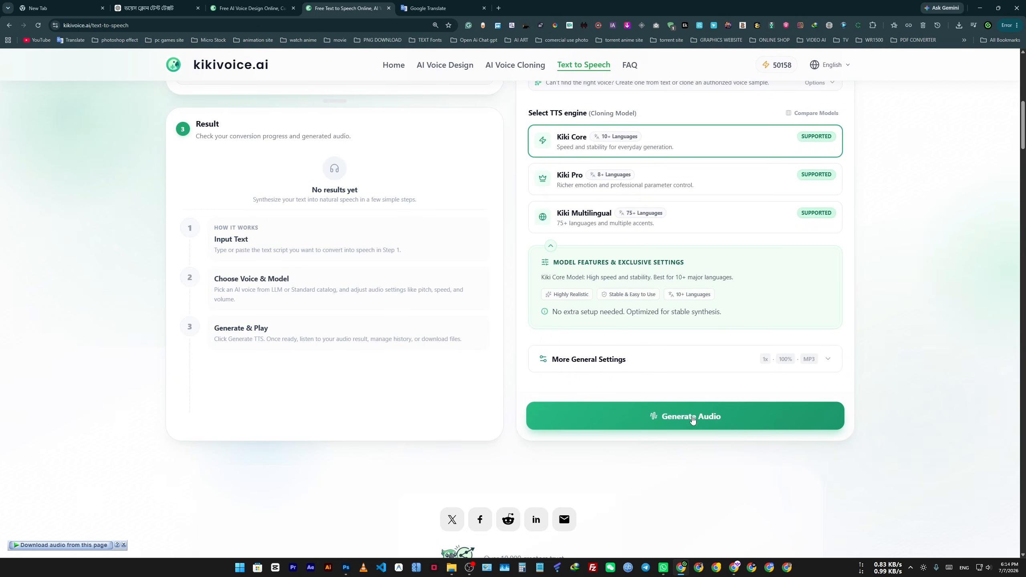
pyautogui.scroll(2, 908, 359)
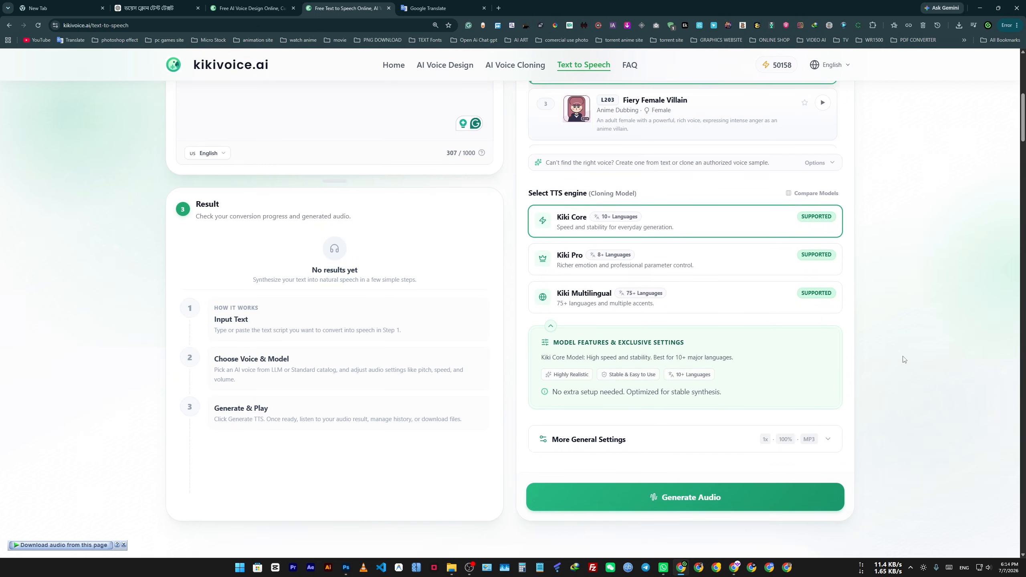
pyautogui.click(667, 496)
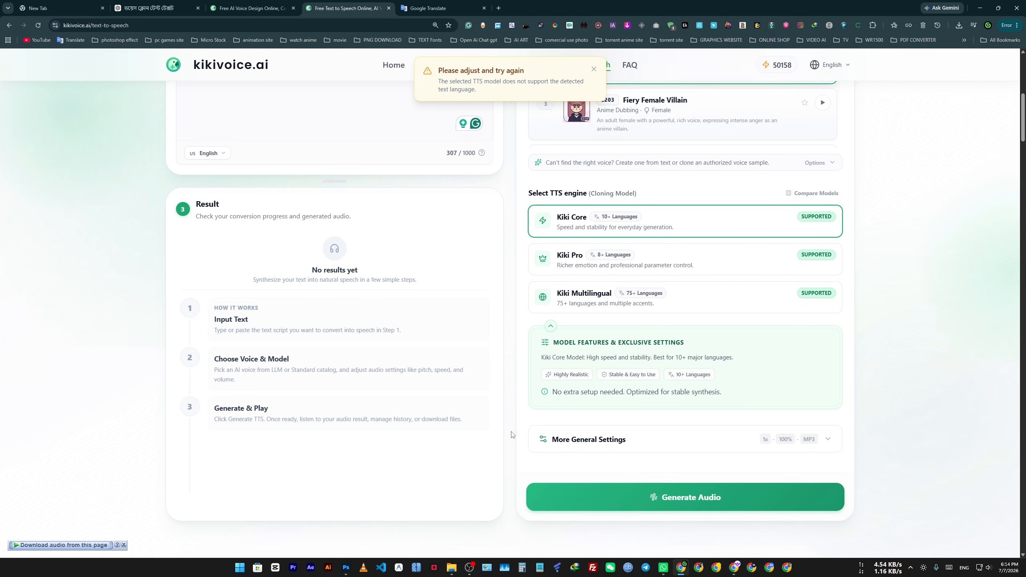
# Switch to the Kiki Pro engine and try to generate audio from the Bengali script
pyautogui.click(725, 267)
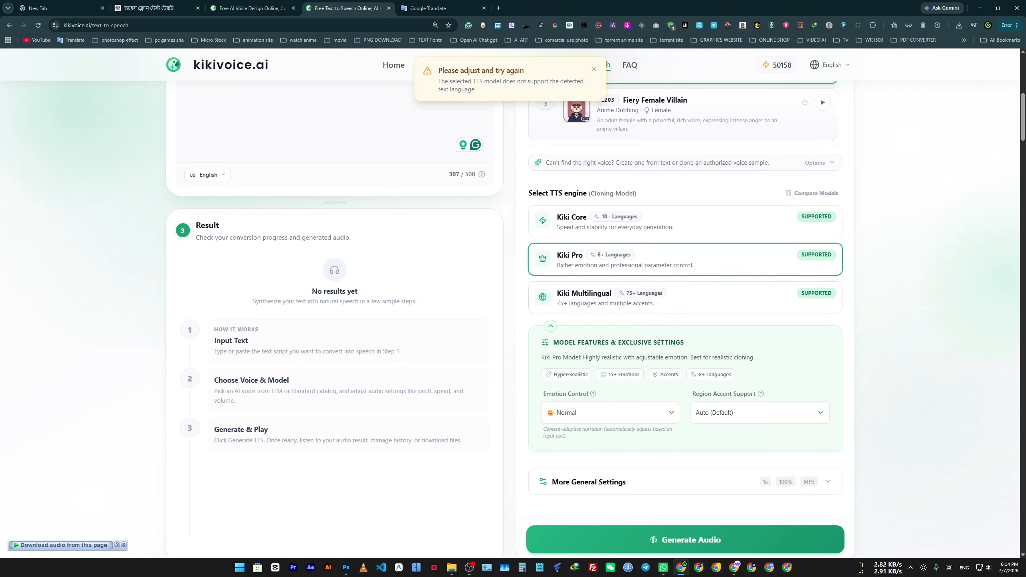
pyautogui.scroll(6, 891, 421)
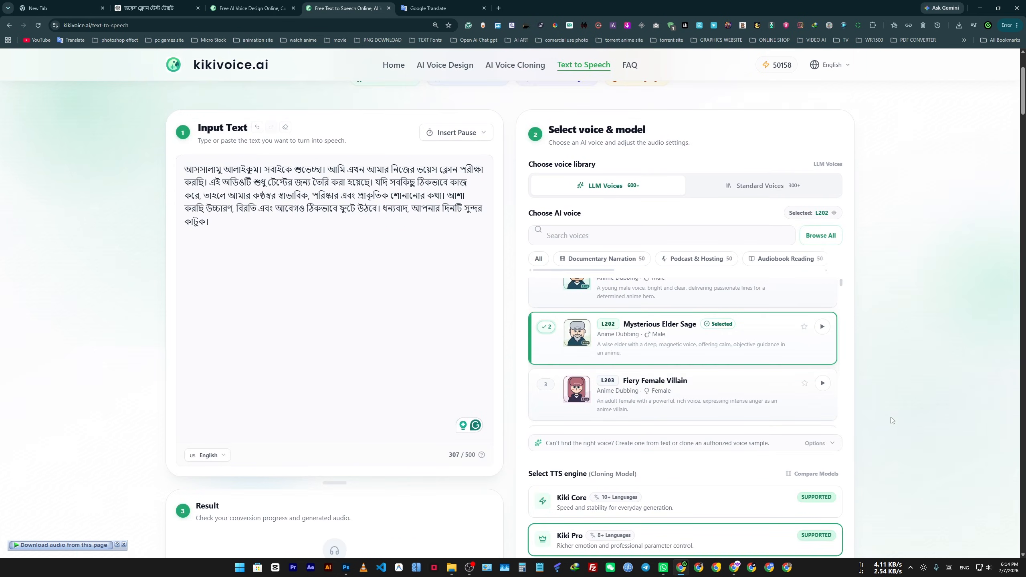
pyautogui.scroll(-10, 700, 404)
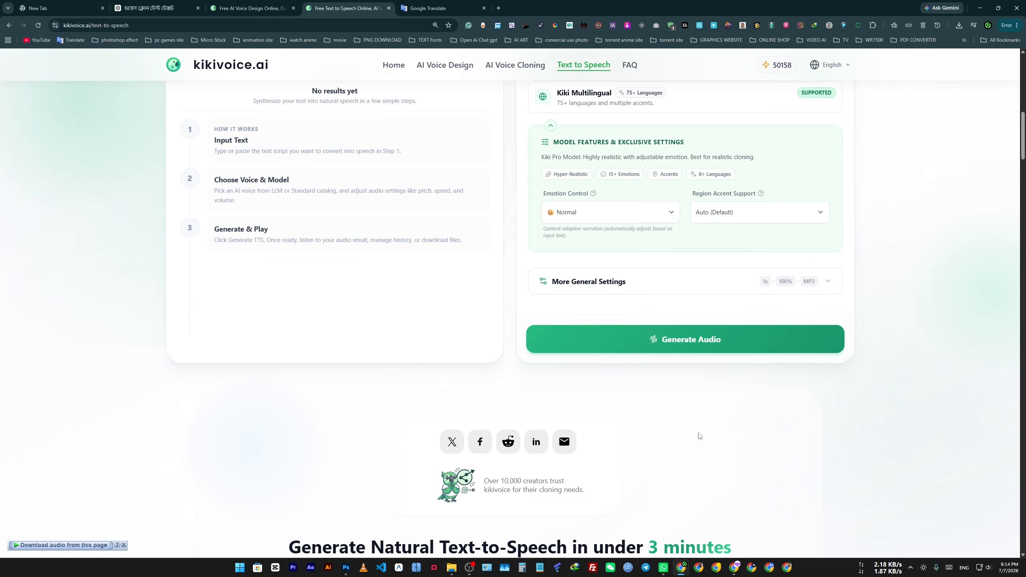
pyautogui.click(700, 343)
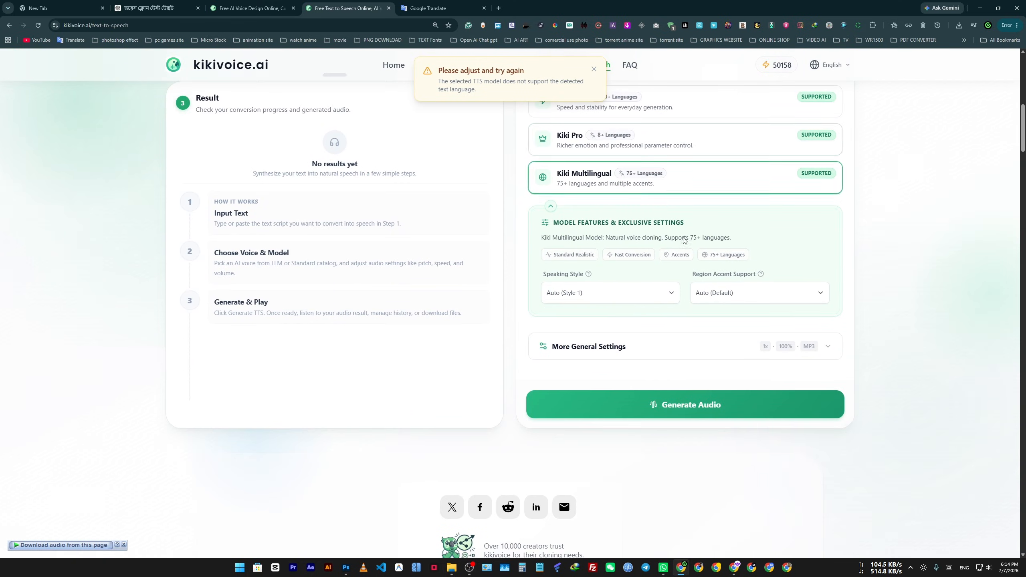
# Select the Kiki Multilingual engine and try to generate audio from the Bengali script with the Mysterious Elder Sage voice
pyautogui.click(695, 405)
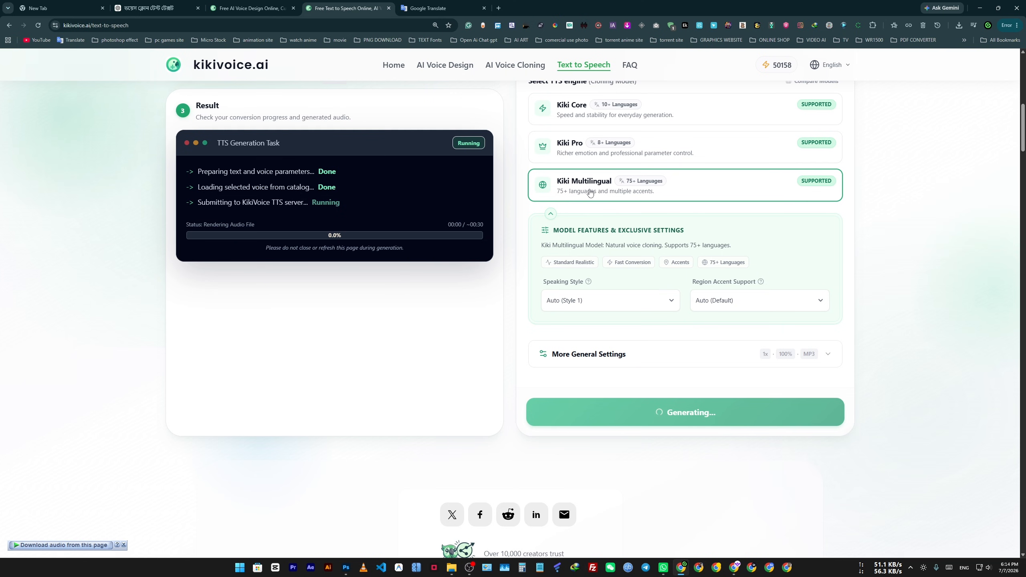
pyautogui.scroll(10, 779, 364)
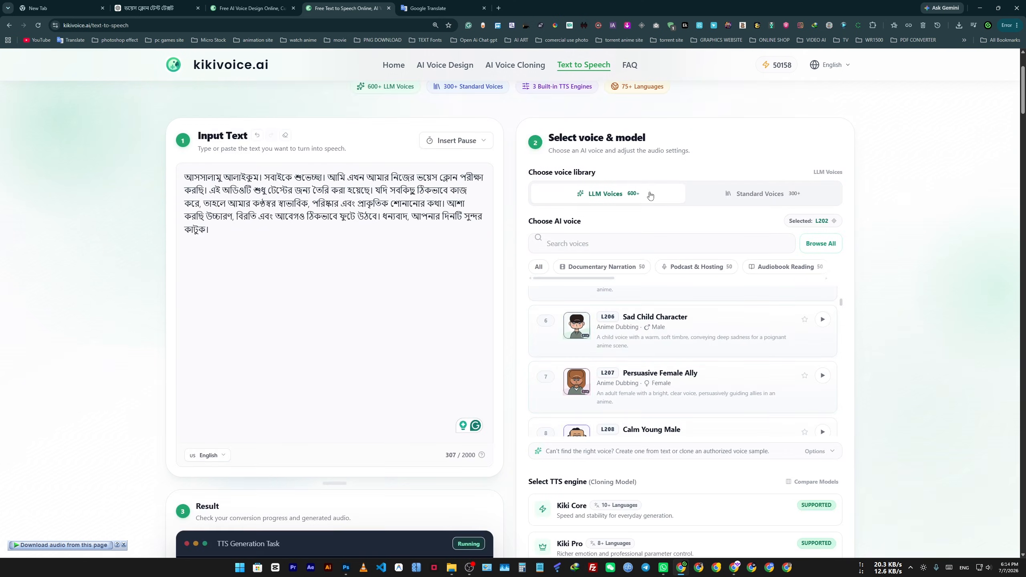
pyautogui.scroll(-8, 391, 298)
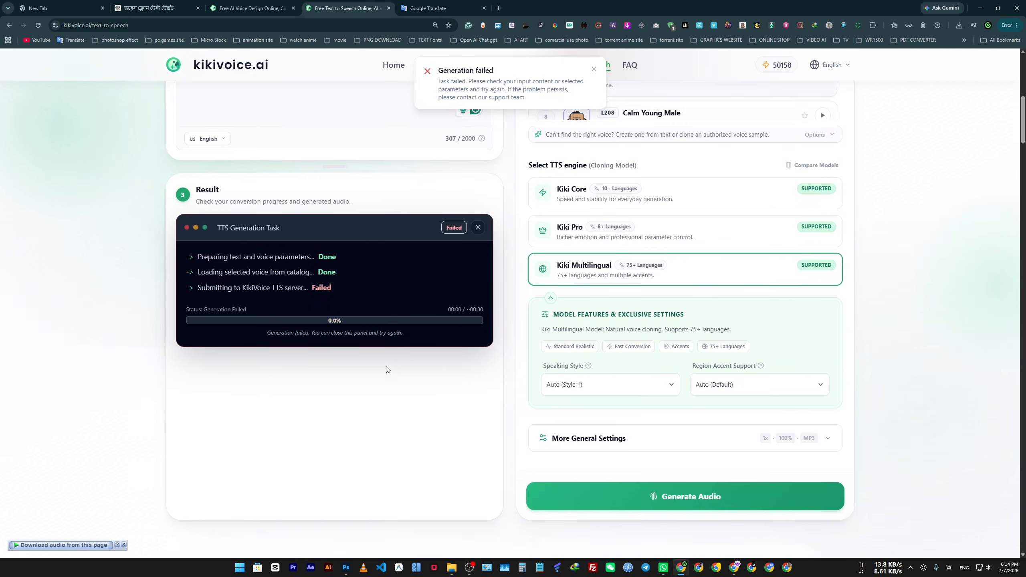
# Retry the Kiki Multilingual audio generation for the Bengali script and follow the generation task
pyautogui.click(711, 493)
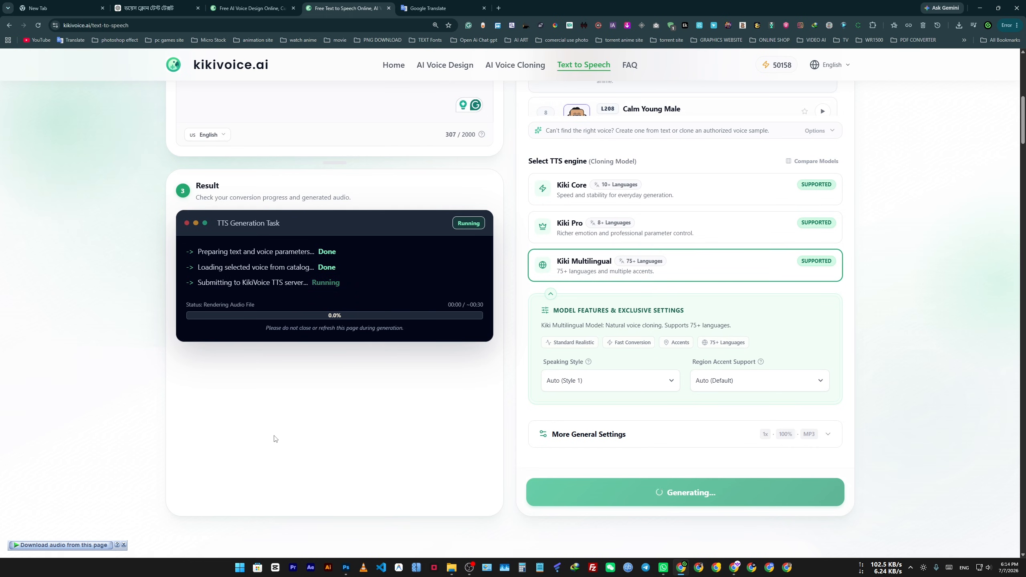
pyautogui.scroll(4, 267, 435)
pyautogui.scroll(5, 146, 433)
pyautogui.scroll(-5, 147, 429)
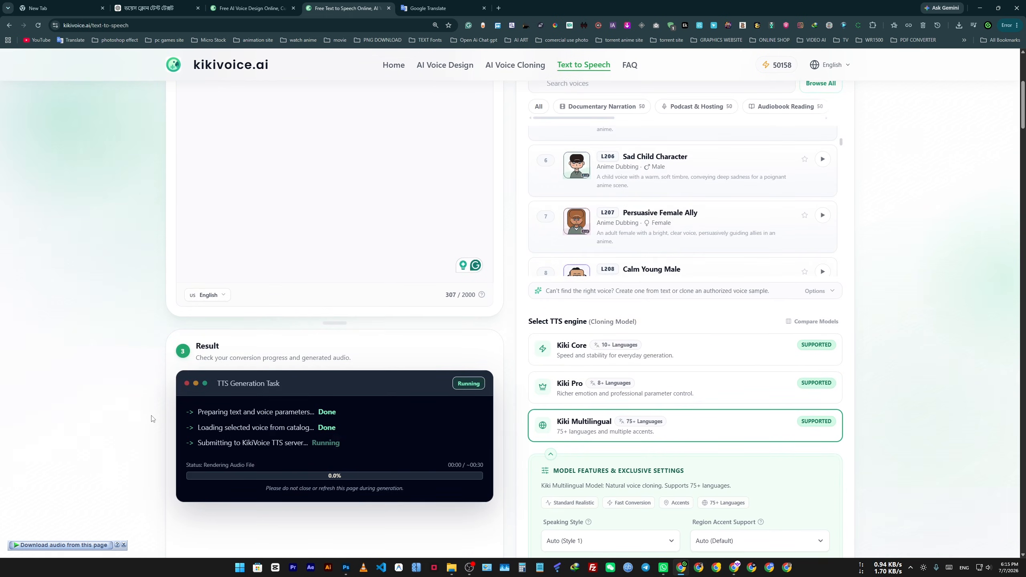
pyautogui.scroll(-1, 152, 419)
pyautogui.scroll(5, 152, 419)
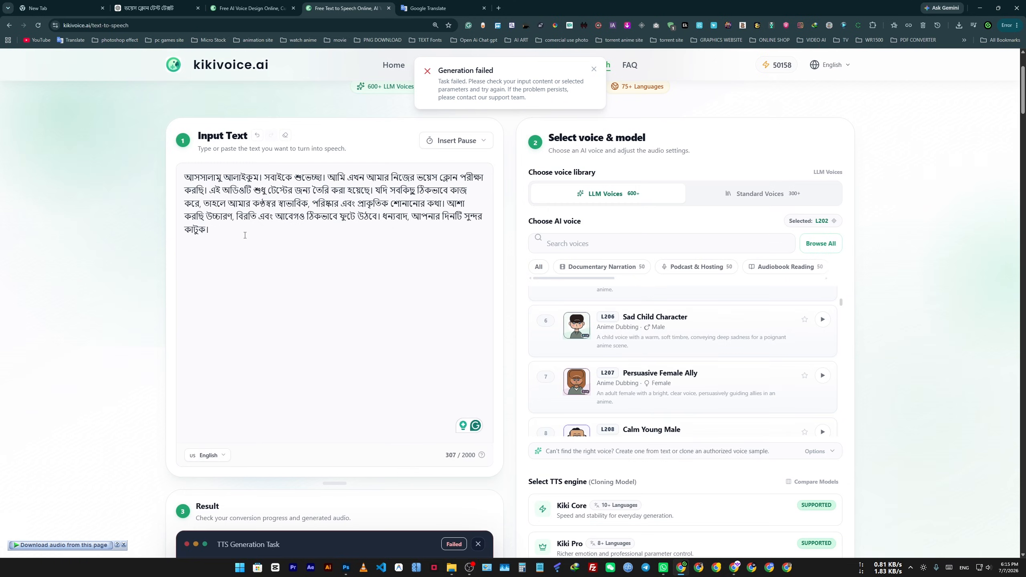
# Replace the Bengali script with the English Narrator voice prompt copied from the ChatGPT story conversation
pyautogui.click(254, 213)
pyautogui.hotkey('ctrl', 'a')
pyautogui.press('BackSpace')
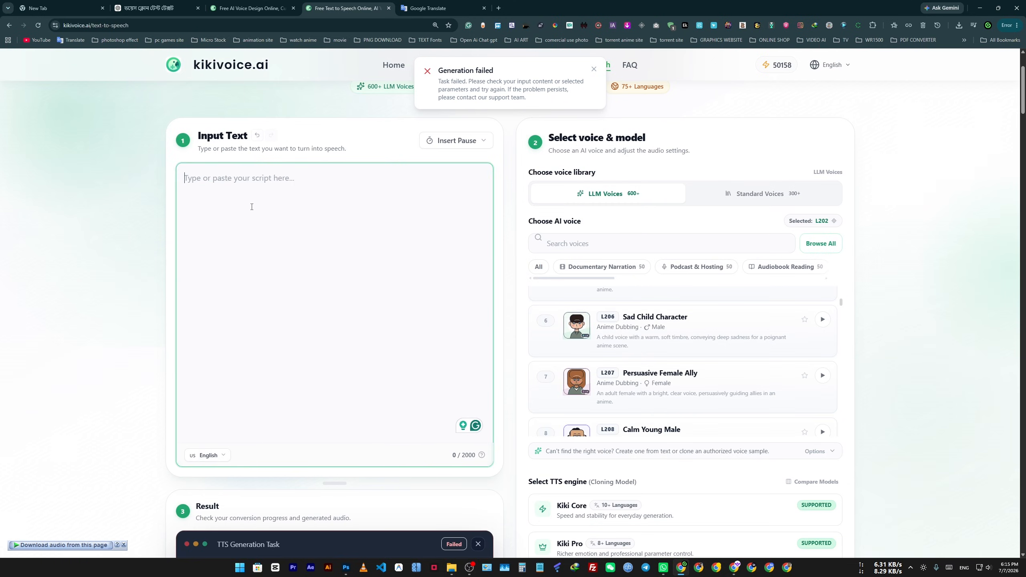
pyautogui.click(247, 4)
pyautogui.click(157, 7)
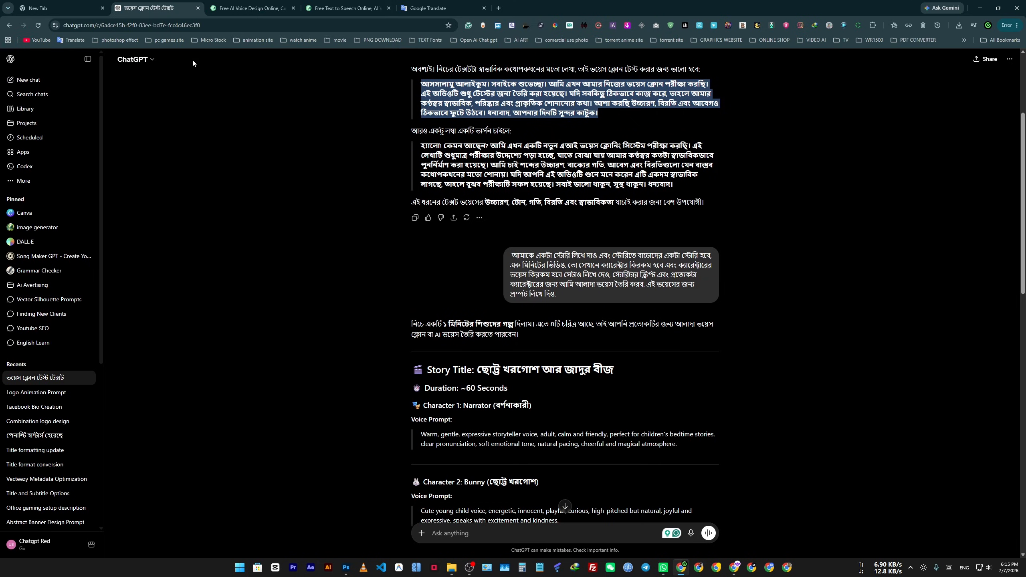
pyautogui.scroll(-5, 663, 377)
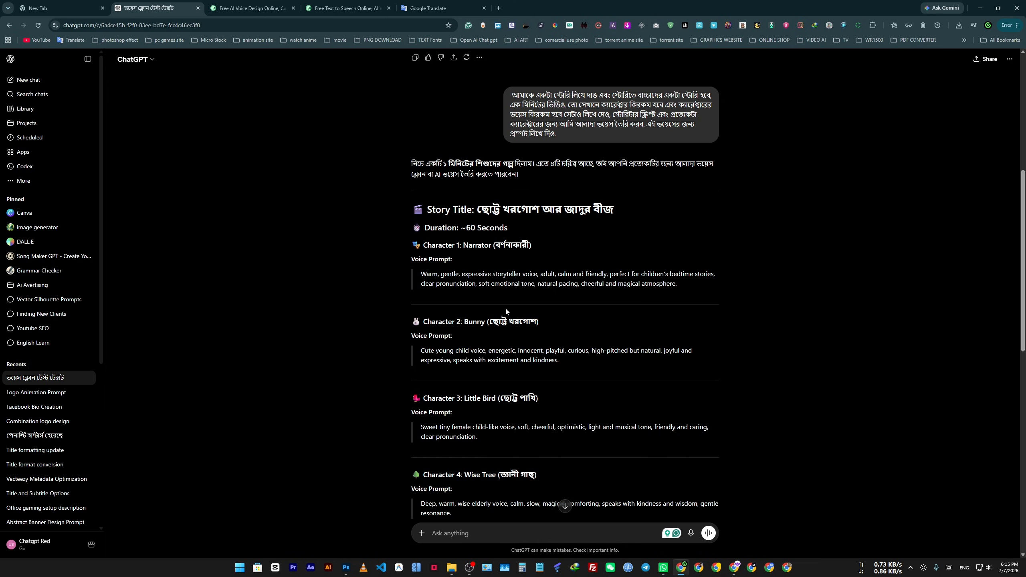
pyautogui.tripleClick(522, 280)
pyautogui.hotkey('ctrl', 'c')
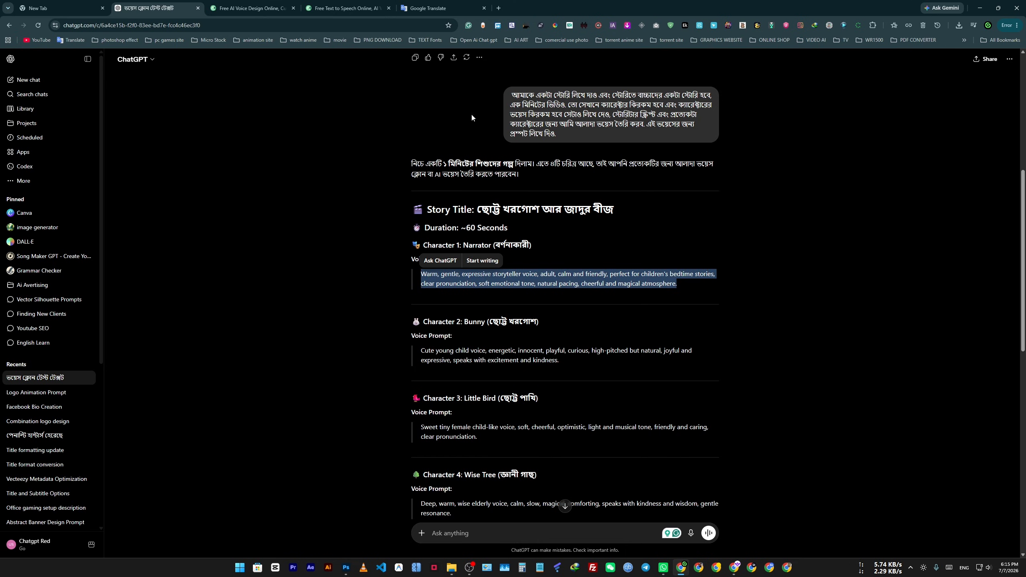
pyautogui.scroll(-4, 778, 352)
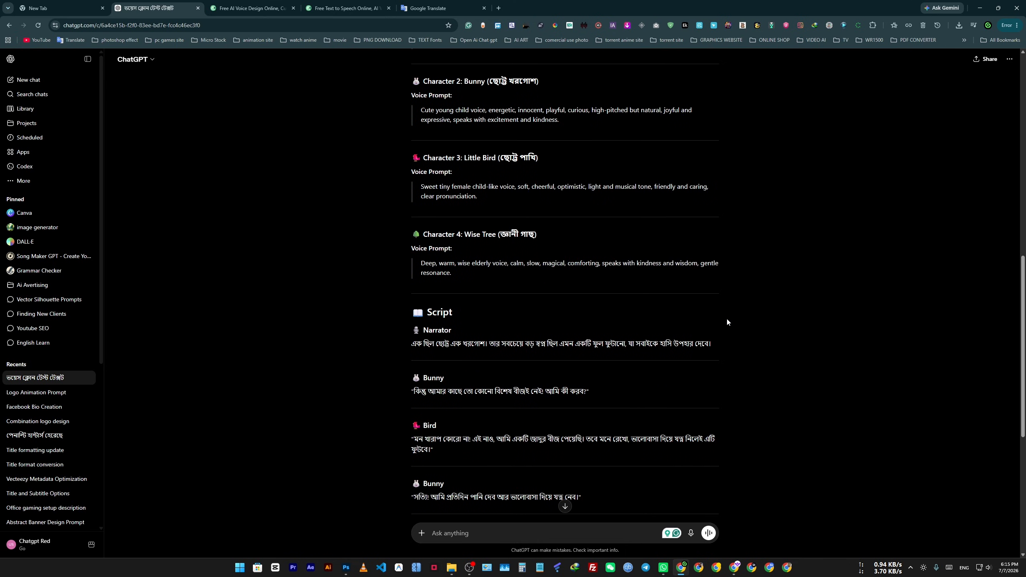
pyautogui.scroll(3, 647, 307)
pyautogui.click(343, 8)
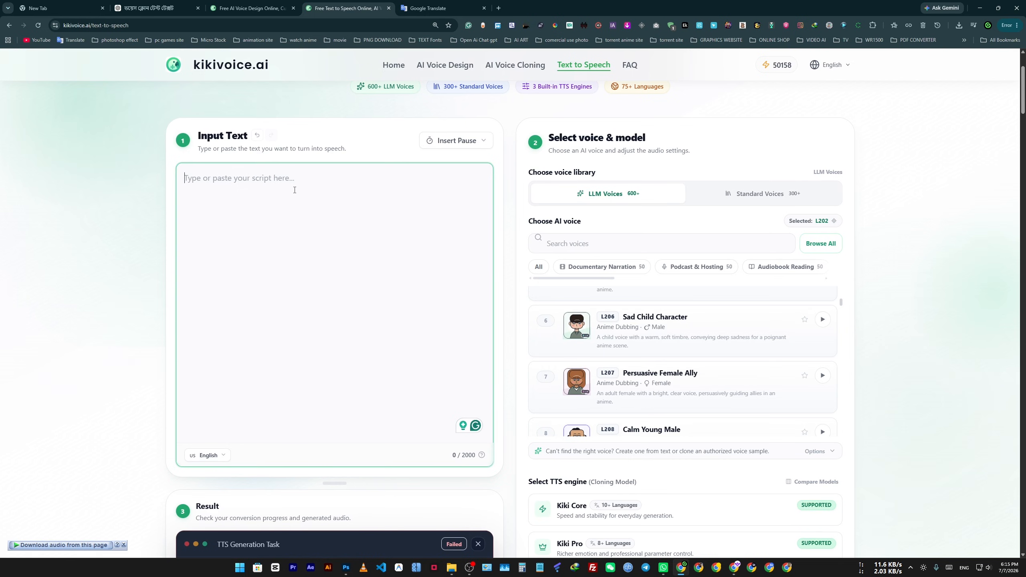
pyautogui.hotkey('ctrl', 'v')
# Generate audio of the English text with Mysterious Elder Sage on the Kiki Multilingual engine and listen to the result
pyautogui.scroll(-5, 780, 417)
pyautogui.scroll(-4, 786, 454)
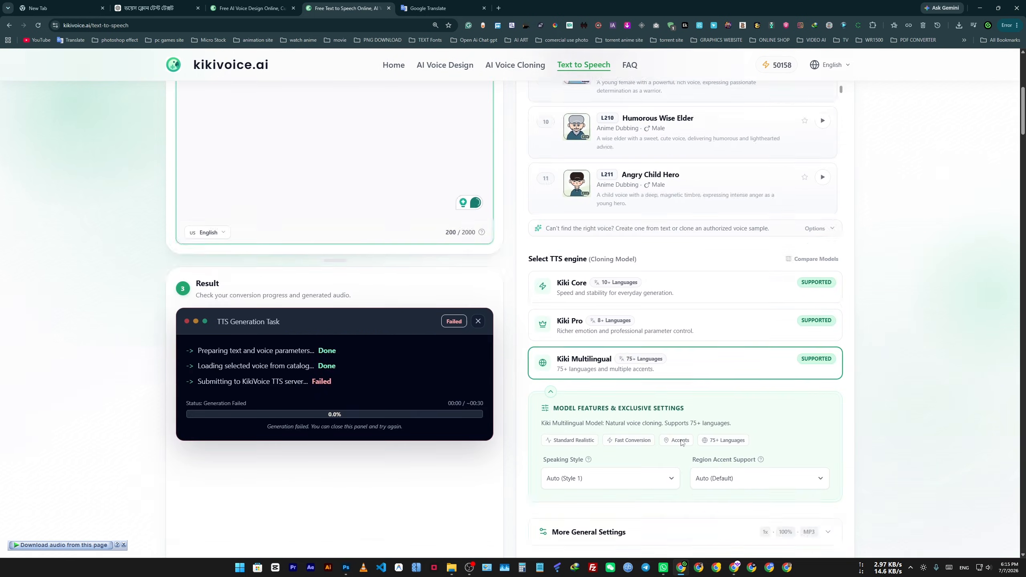
pyautogui.click(699, 195)
pyautogui.click(666, 273)
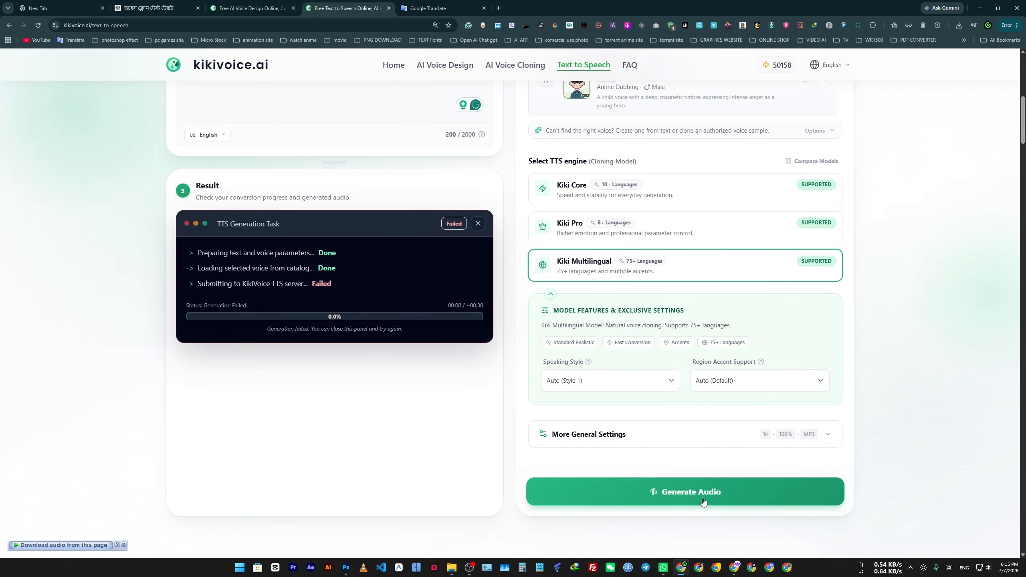
pyautogui.click(687, 492)
pyautogui.scroll(5, 299, 426)
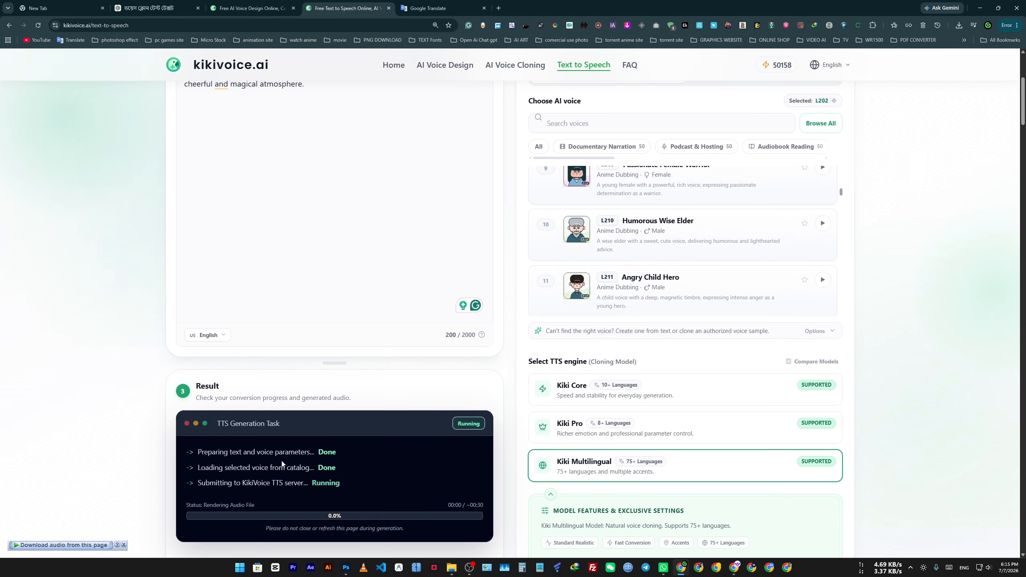
pyautogui.scroll(-4, 74, 438)
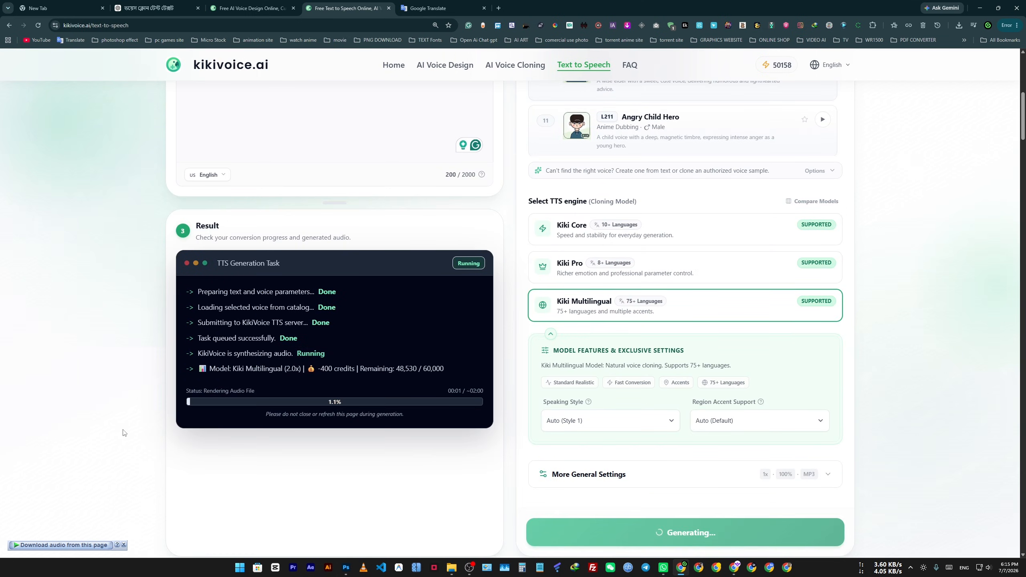
pyautogui.scroll(4, 130, 309)
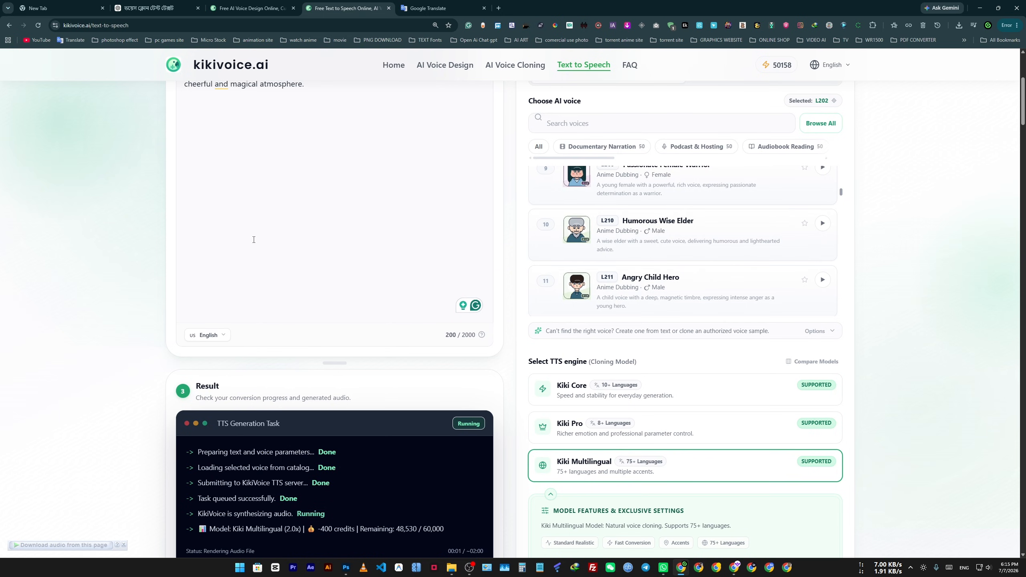
pyautogui.scroll(-4, 229, 205)
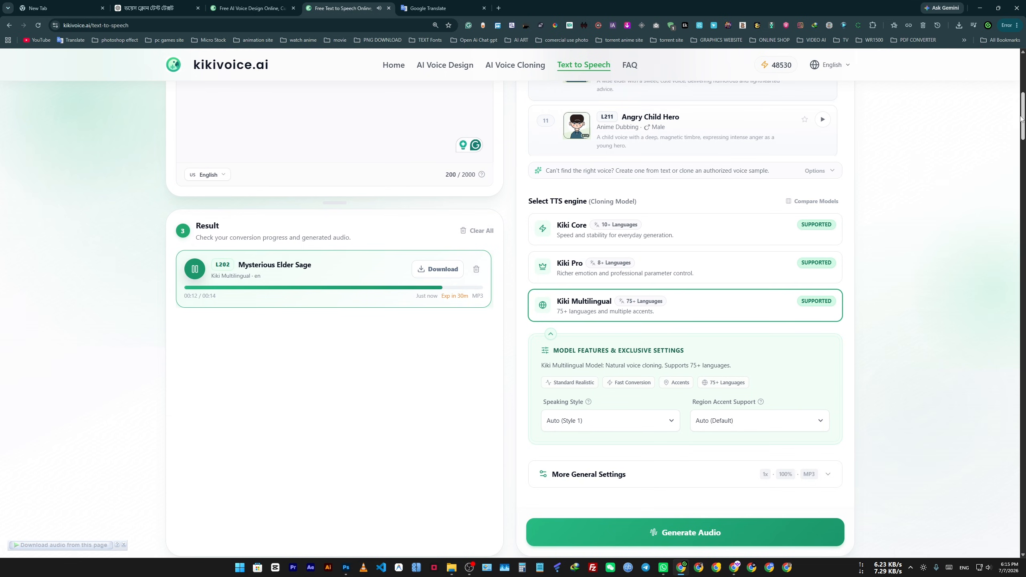
pyautogui.scroll(1, 1023, 115)
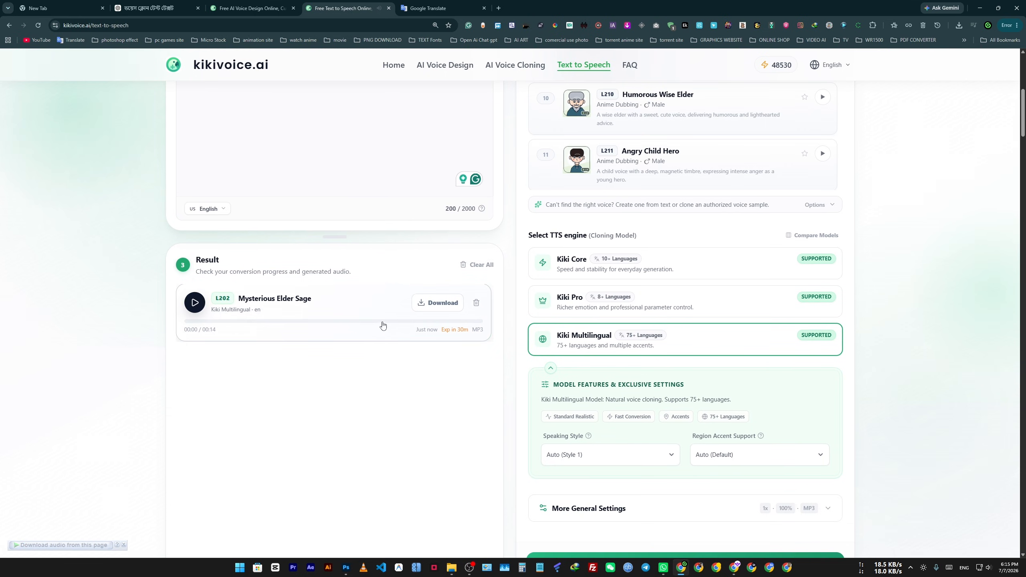
# Leave the Text to Speech page for the kikivoice.ai home page and open AI Voice Design
pyautogui.scroll(6, 379, 328)
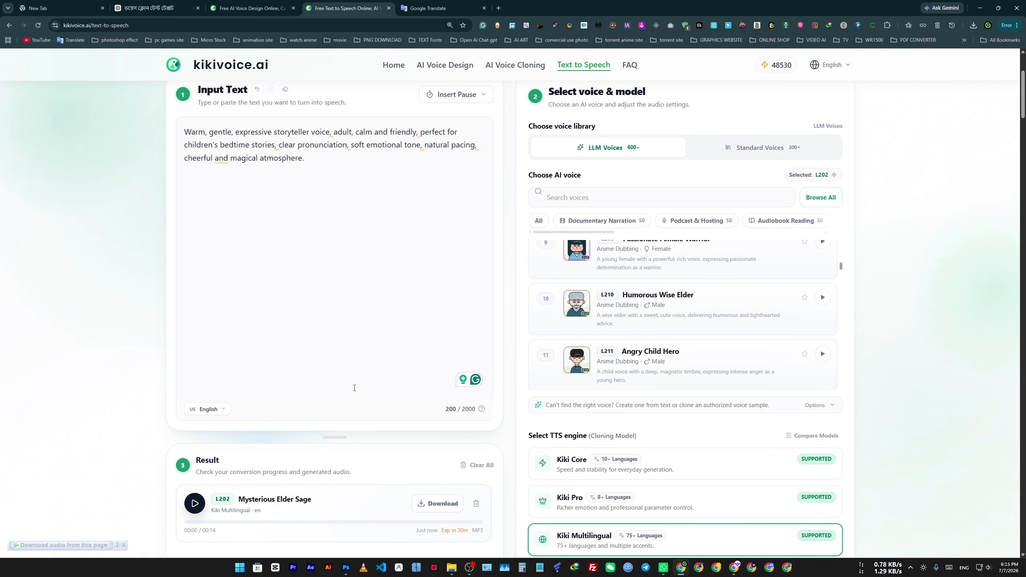
pyautogui.scroll(4, 678, 311)
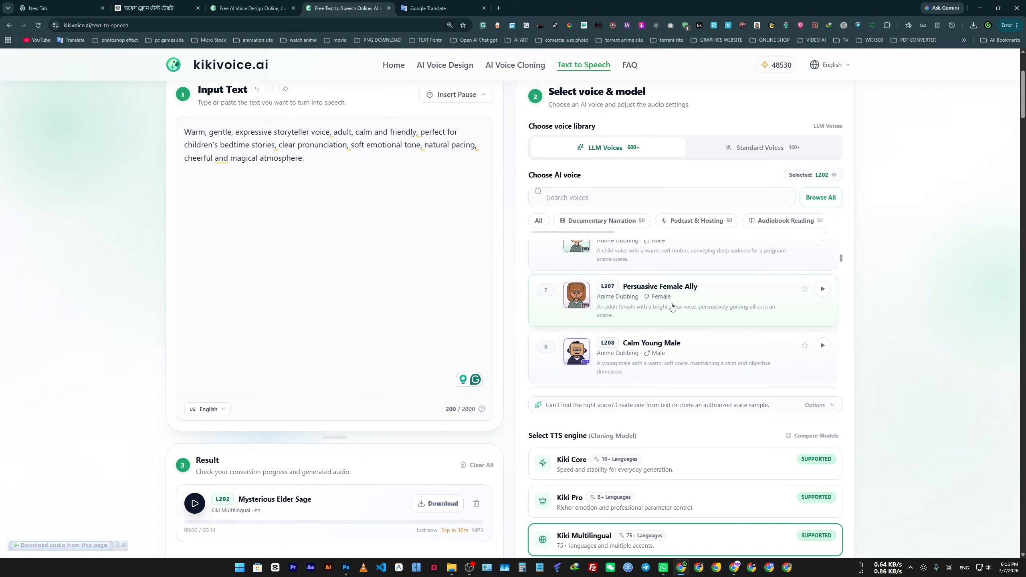
pyautogui.click(241, 67)
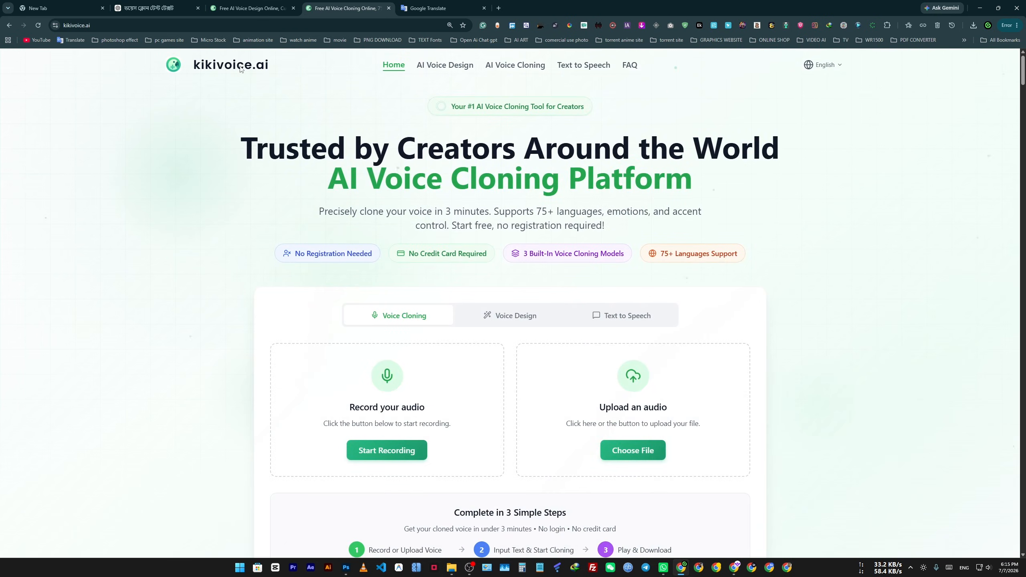
pyautogui.click(422, 61)
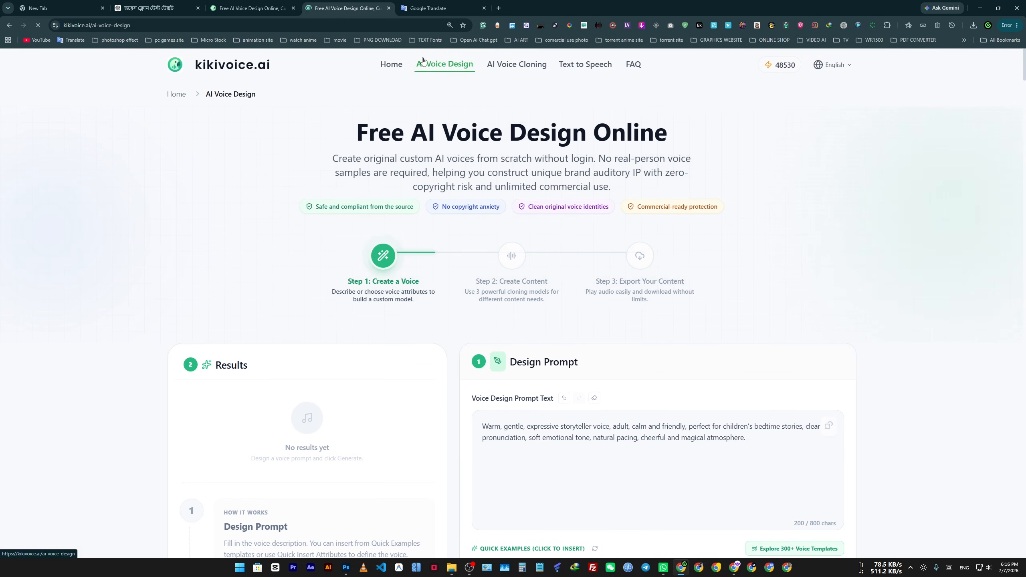
# Open the kikivoice.ai home page in a separate browser tab and go to AI Voice Design there
pyautogui.rightClick(223, 66)
pyautogui.click(259, 74)
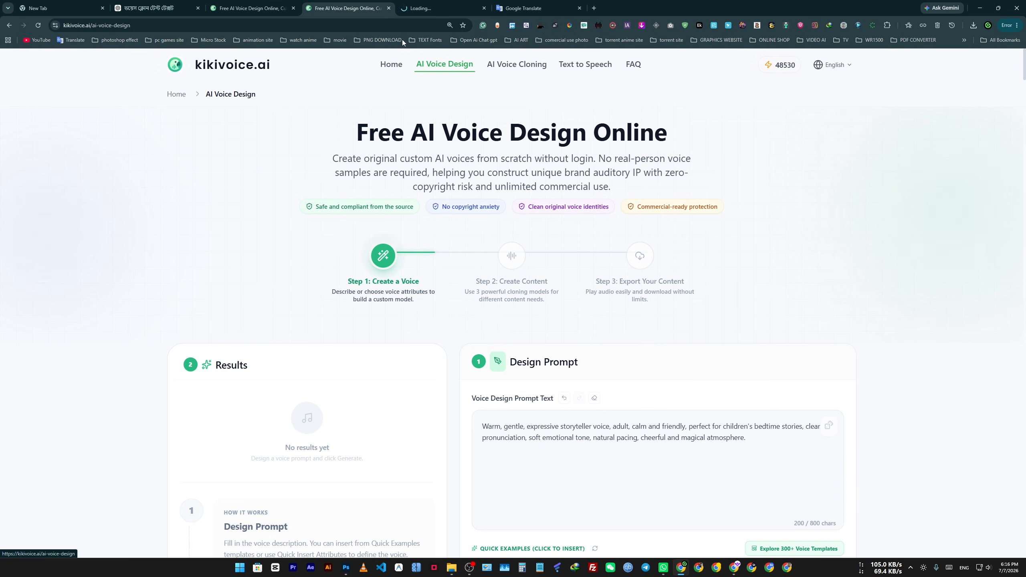
pyautogui.click(420, 8)
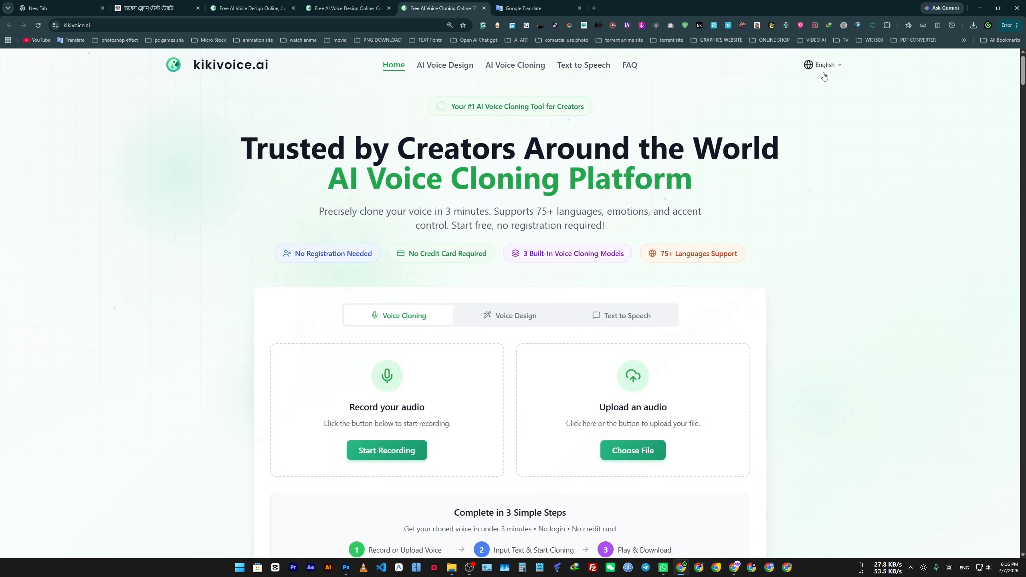
pyautogui.click(459, 66)
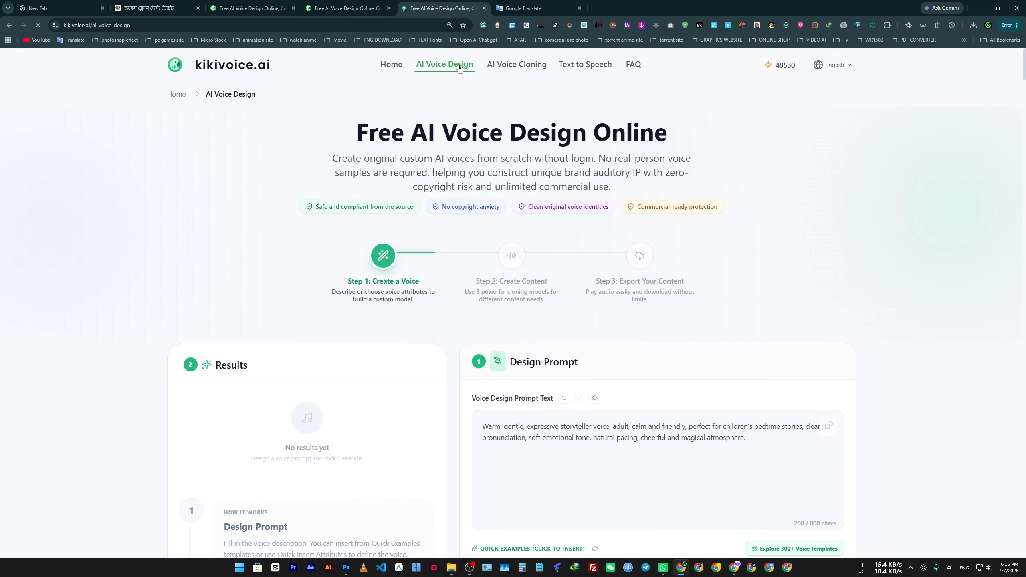
# Close all three open kikivoice.ai browser tabs
pyautogui.click(294, 8)
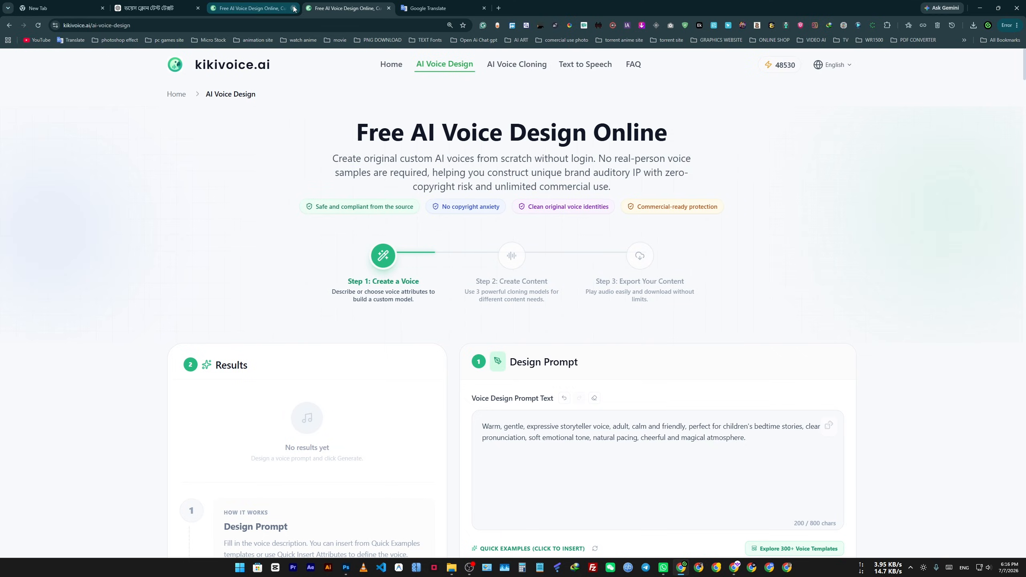
pyautogui.click(294, 8)
pyautogui.click(293, 8)
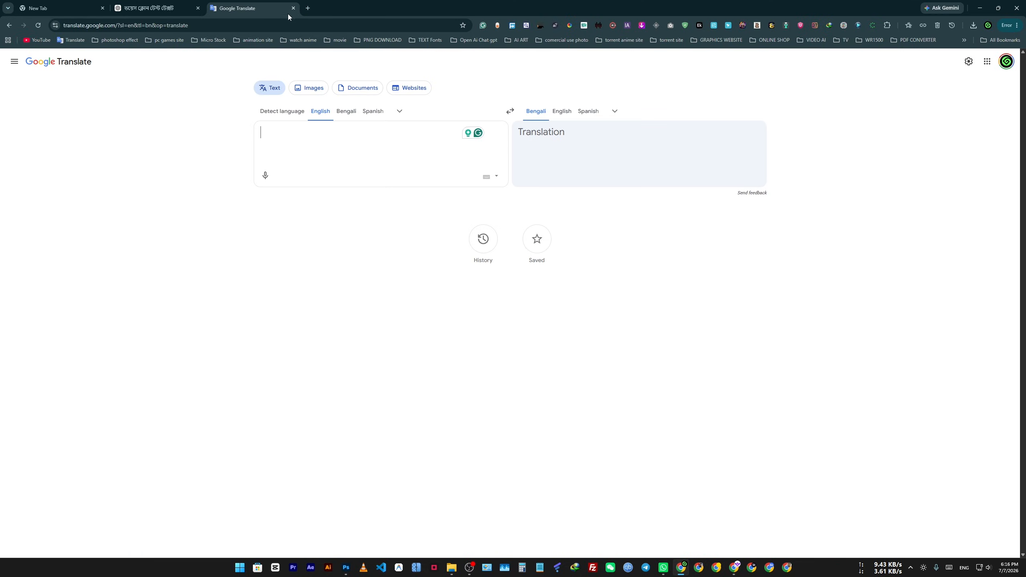
# Load kikivoice.ai in a new browser tab and open its AI Voice Design page
pyautogui.click(310, 7)
pyautogui.write('kikivoice.ai')
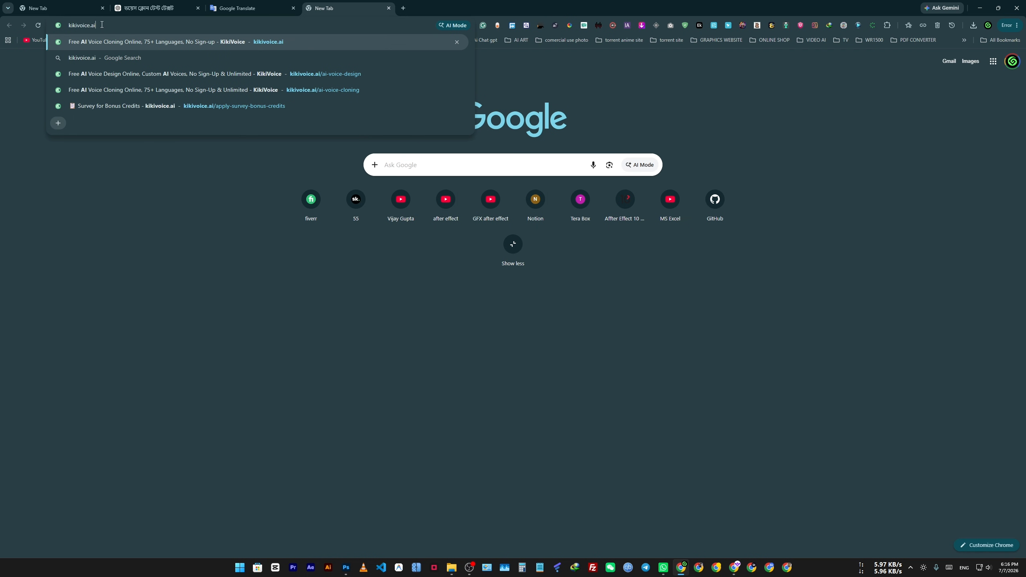
pyautogui.press('Return')
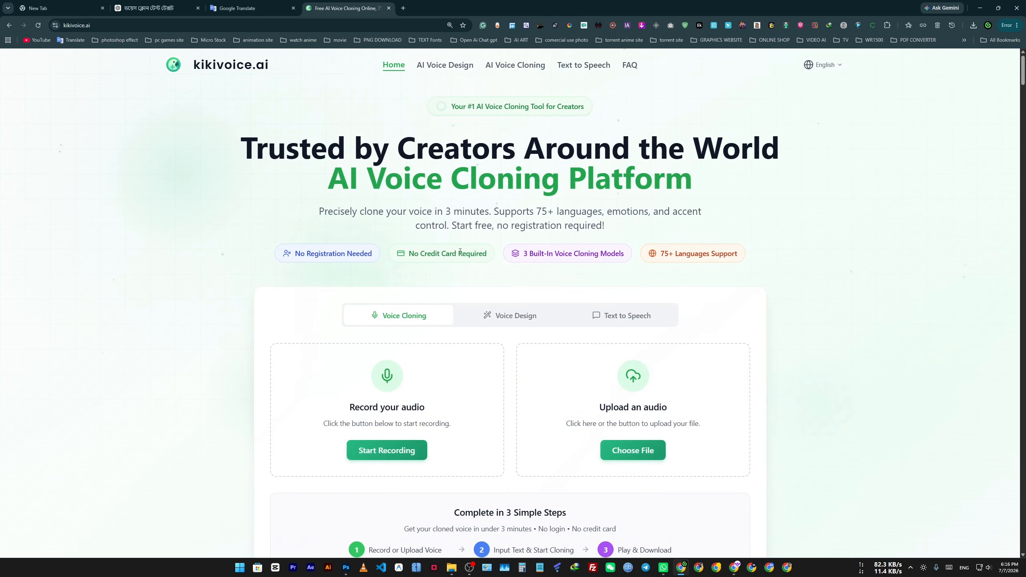
pyautogui.click(447, 67)
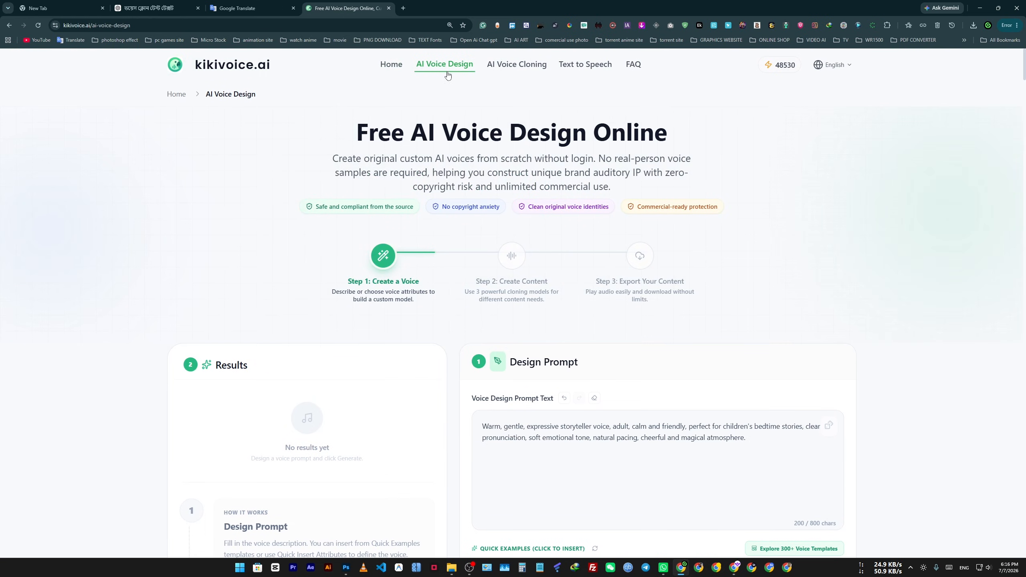
# View the Free Plan credit details and the bonus credits survey, and return to the home page from the survey
pyautogui.click(786, 67)
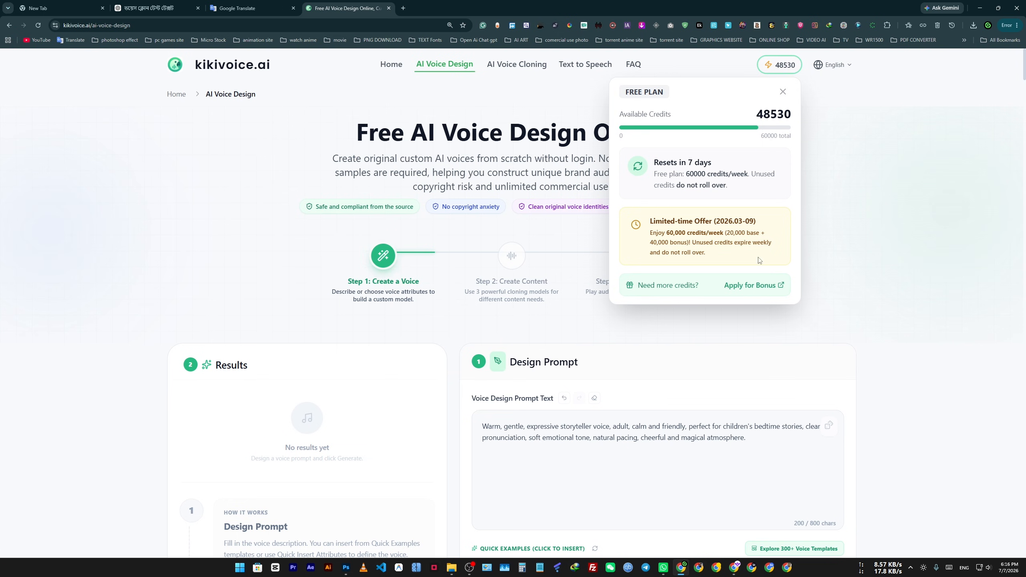
pyautogui.click(752, 282)
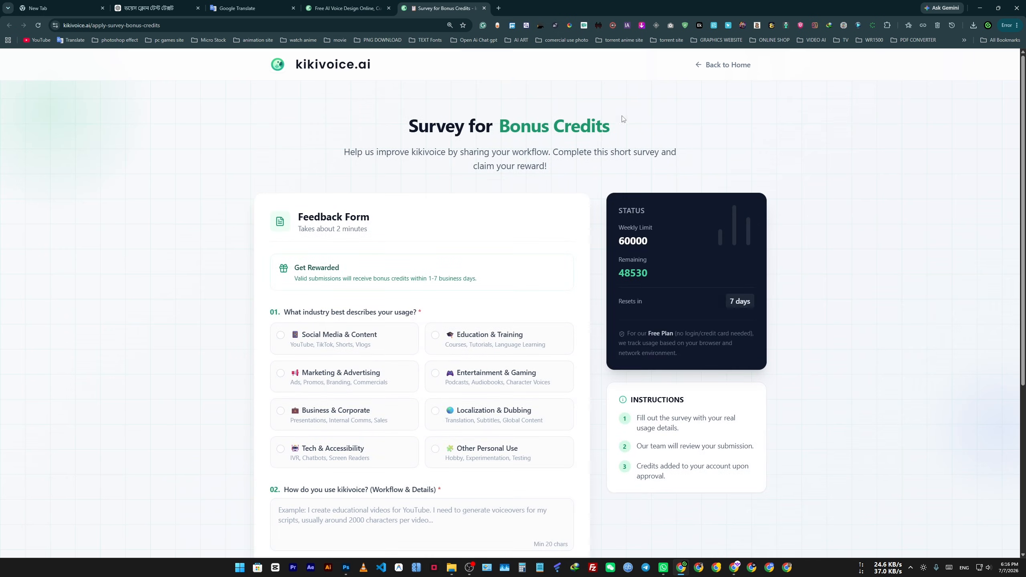
pyautogui.click(320, 67)
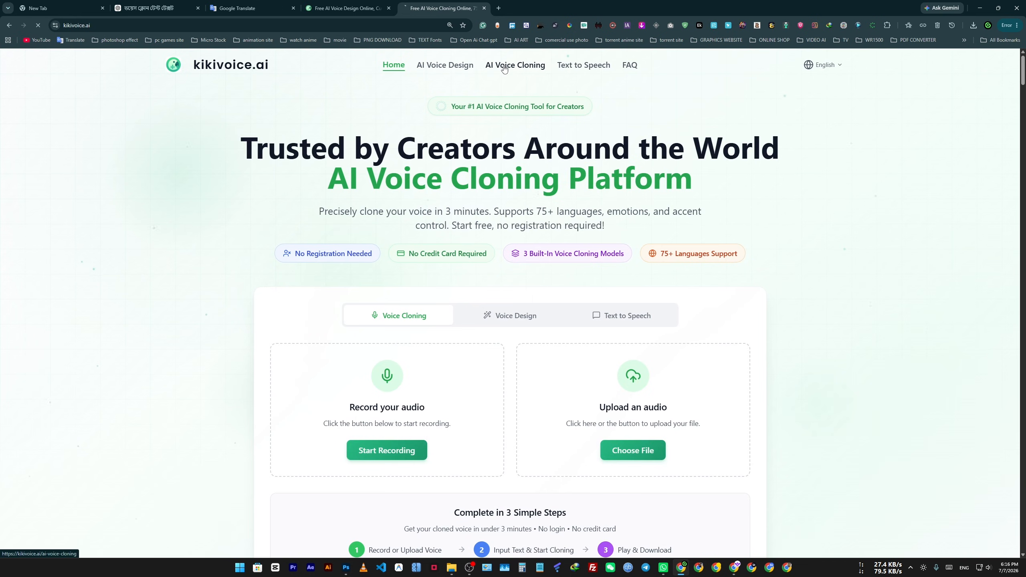
# Open the AI Voice Cloning page and read its heading and introductory description
pyautogui.click(504, 66)
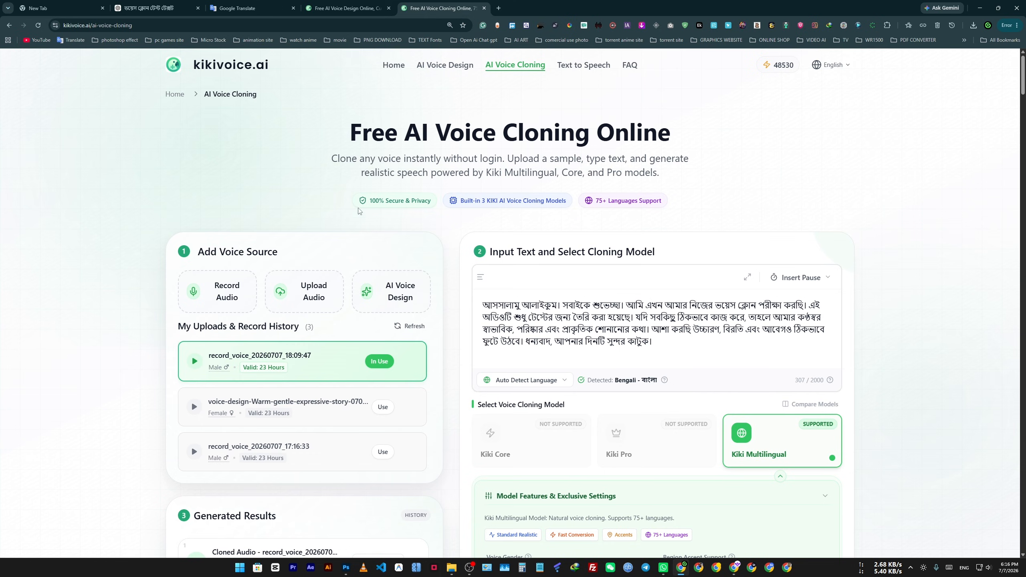
pyautogui.moveTo(342, 127); pyautogui.dragTo(695, 179)
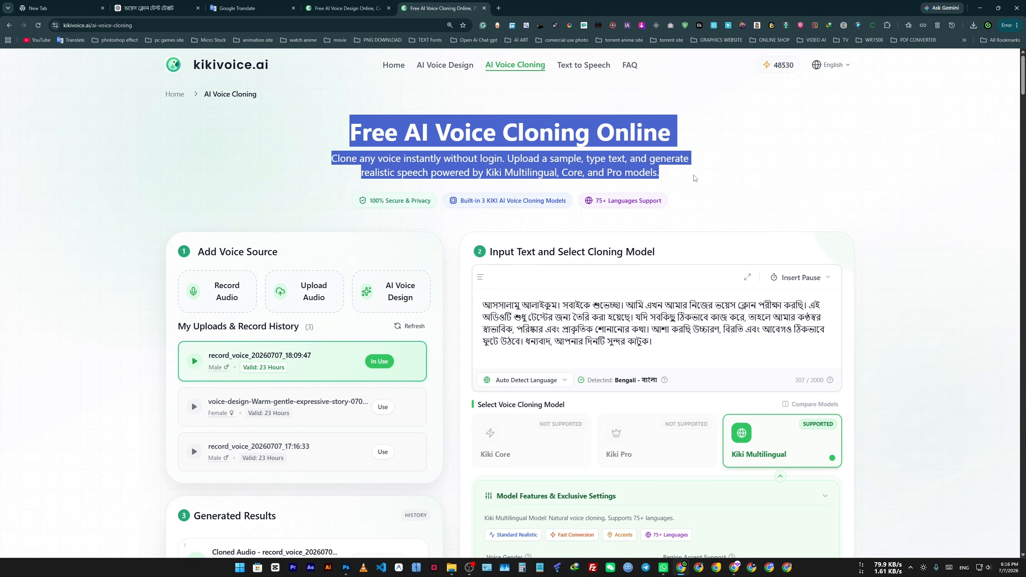
pyautogui.click(695, 183)
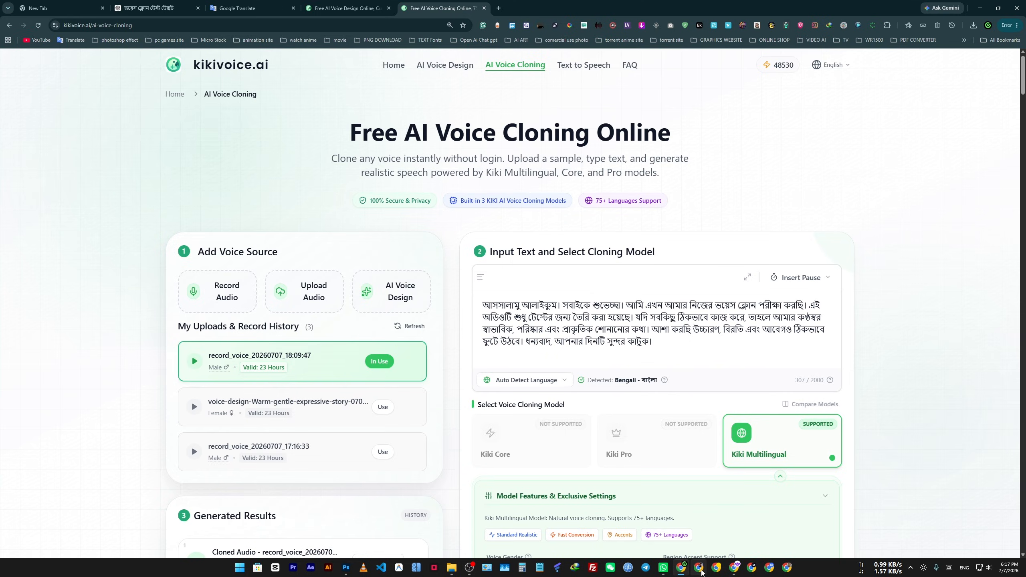
# Switch to the YouTube browser window and look over the channel's details and its list of videos
pyautogui.click(700, 568)
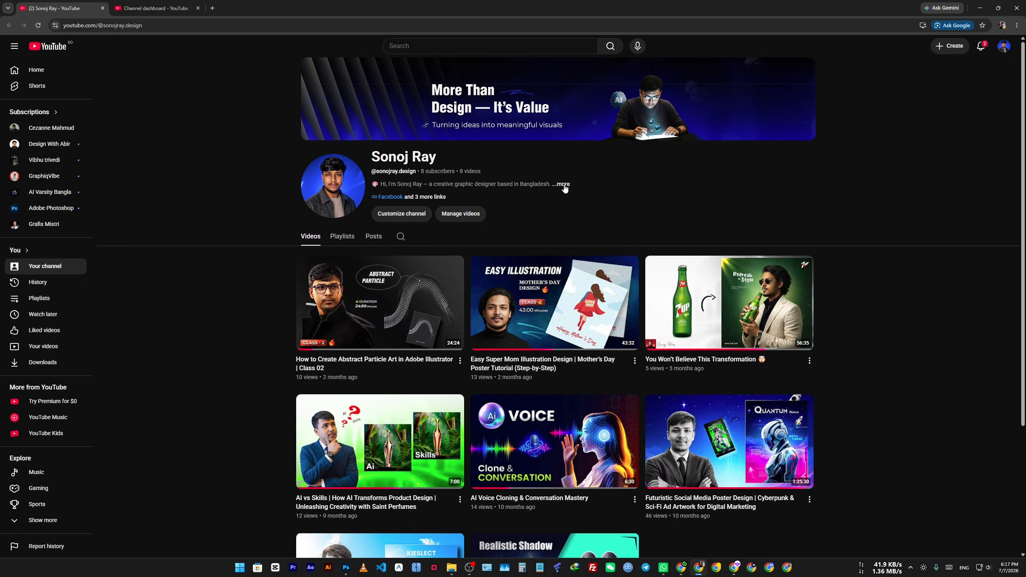
pyautogui.click(565, 188)
pyautogui.click(612, 131)
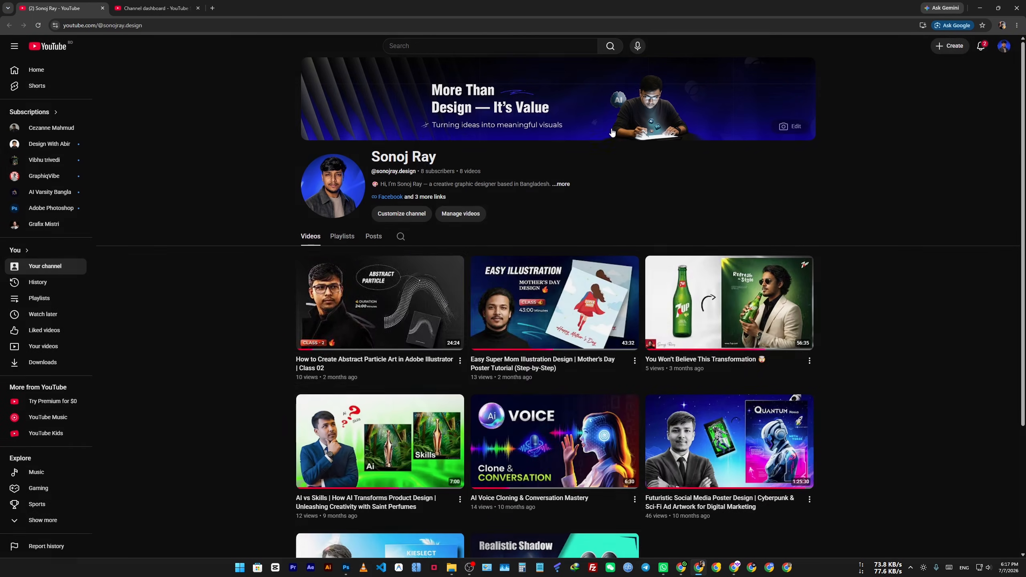
pyautogui.scroll(-3, 252, 356)
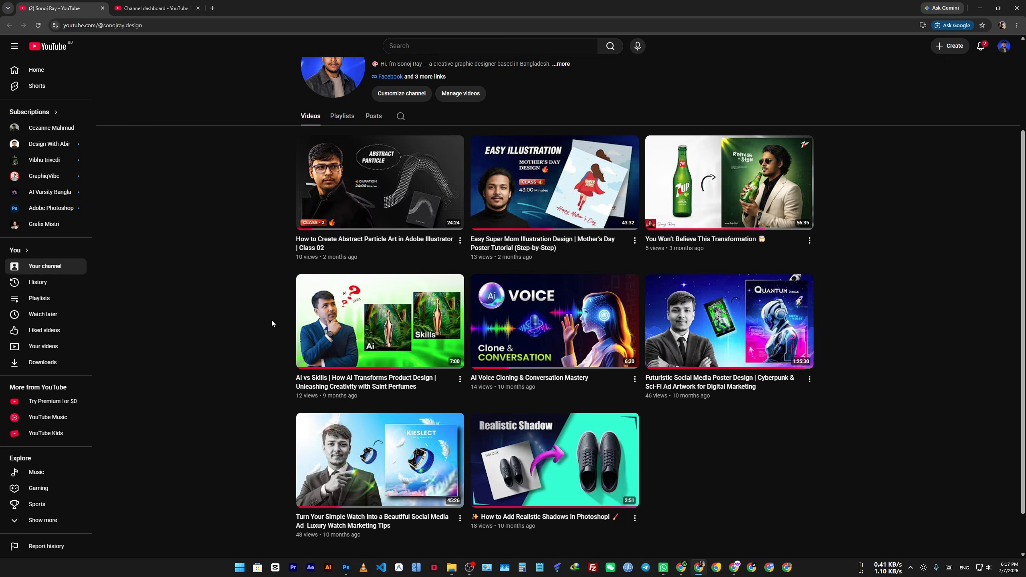
pyautogui.scroll(3, 214, 319)
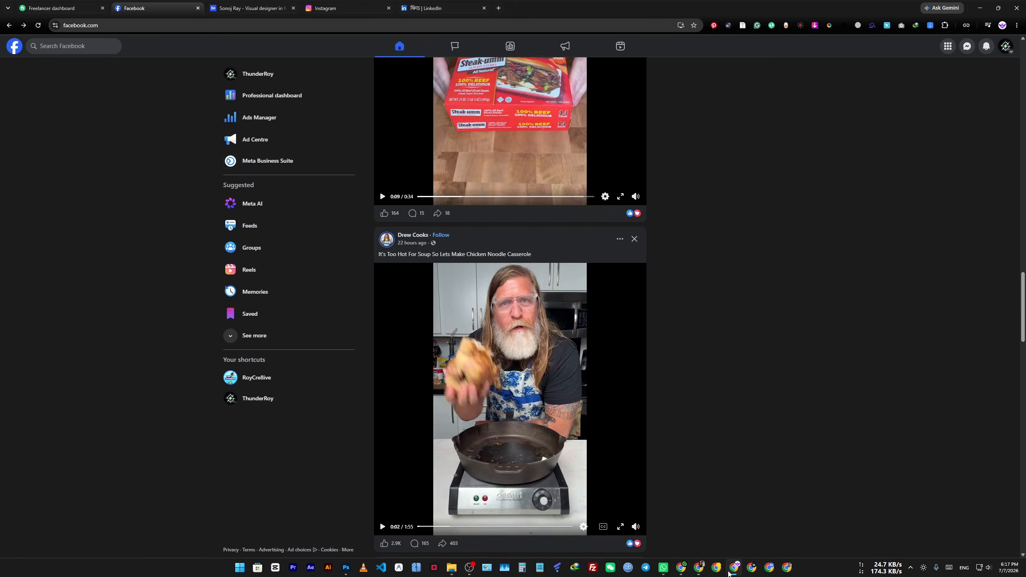
# Look in on the Facebook and YouTube browser windows and return to the AI Voice Cloning page on kikivoice.ai
pyautogui.click(734, 568)
pyautogui.click(700, 567)
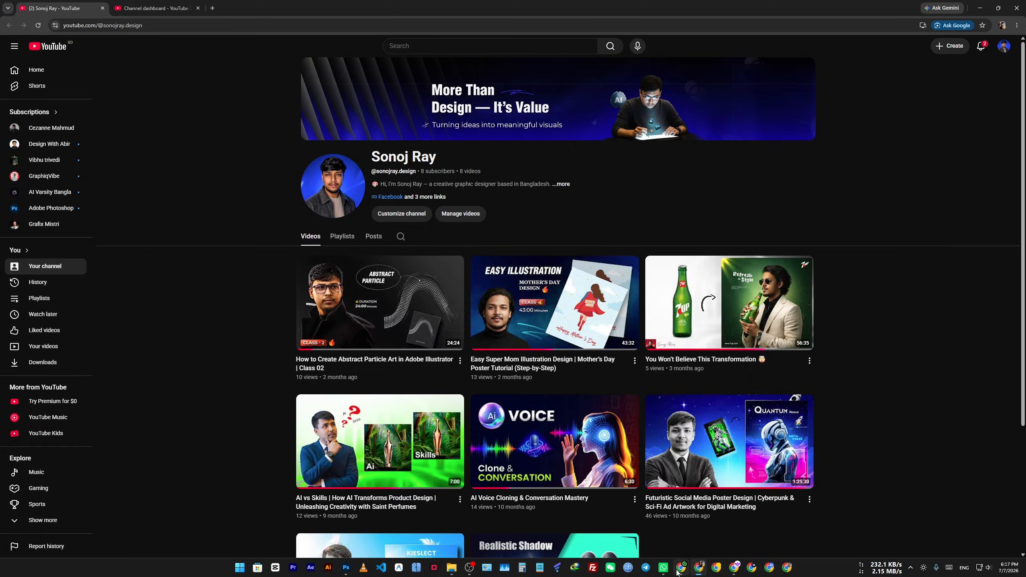
pyautogui.click(682, 567)
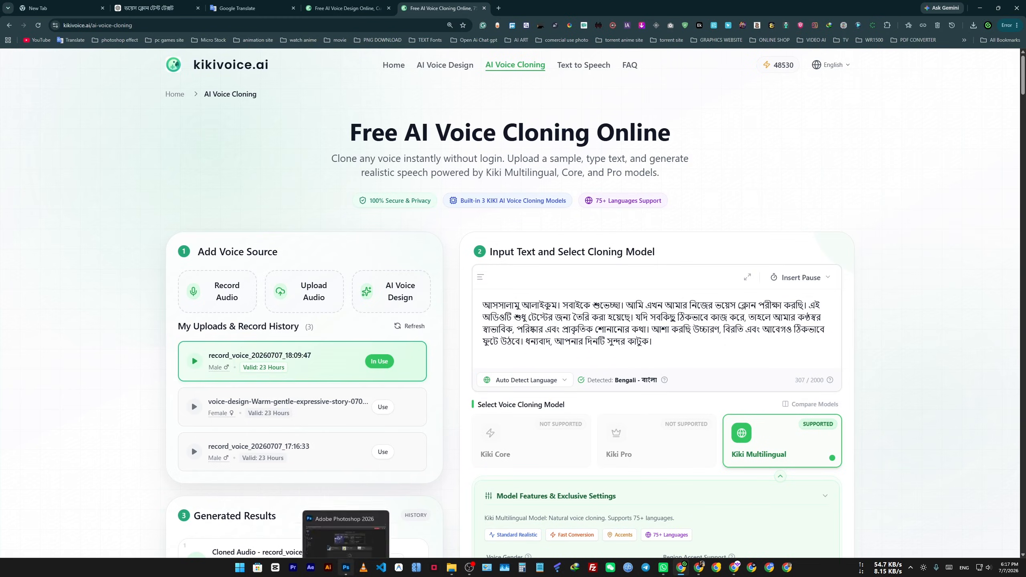